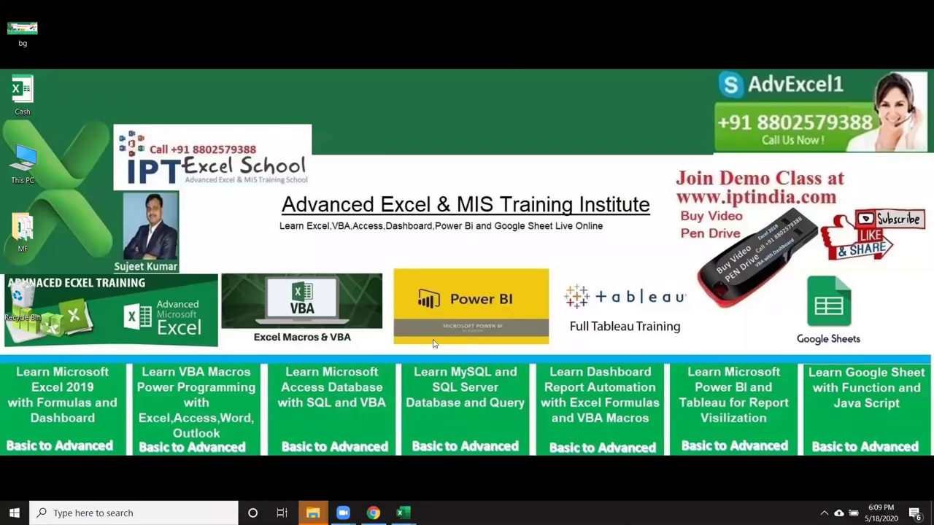
Bring the Book3 workbook forward from the taskbar and maximize its window.
mouse_move(401, 510)
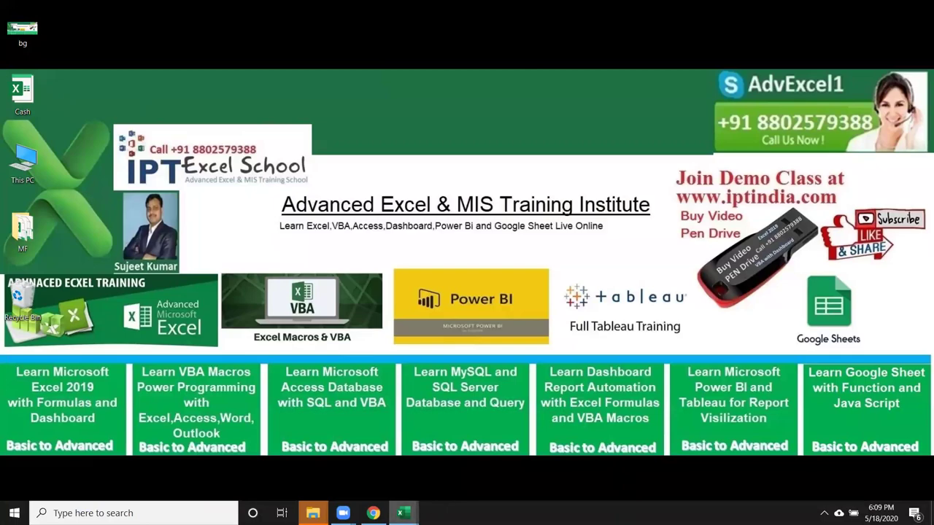
left_click(506, 461)
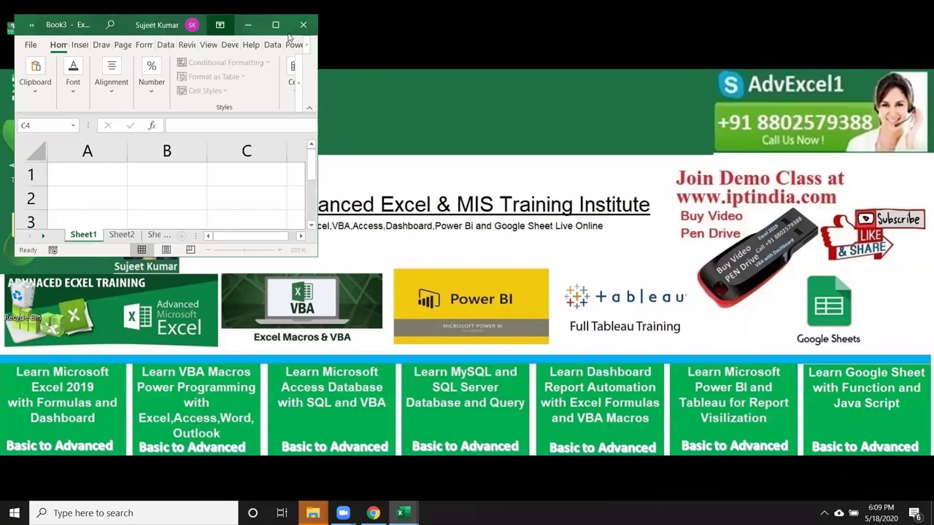
left_click(275, 25)
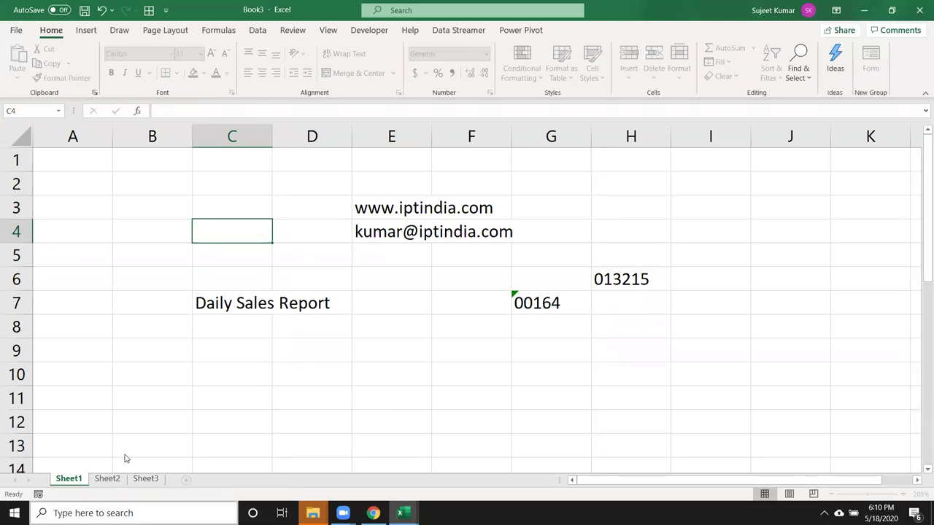
Open the 3.Financial Dashboard workbook from the File page's Recent list.
left_click(139, 184)
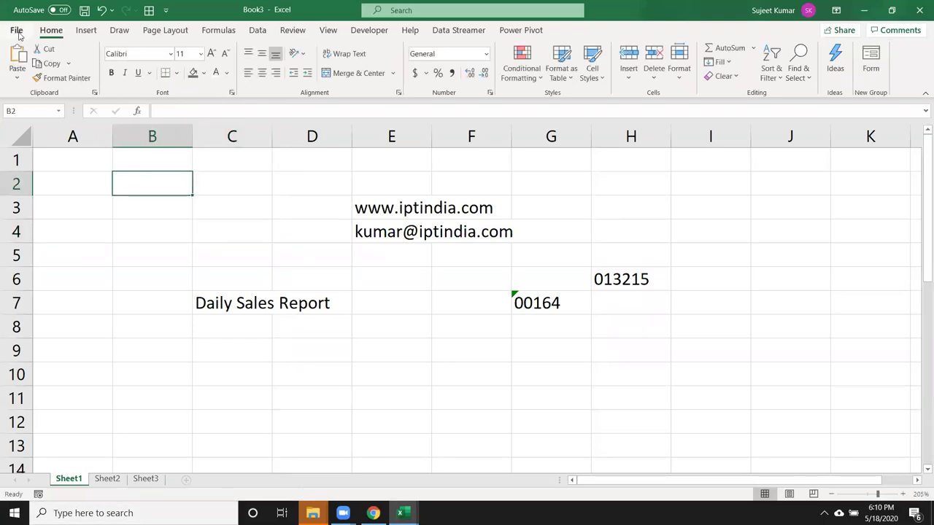
key("alt+f")
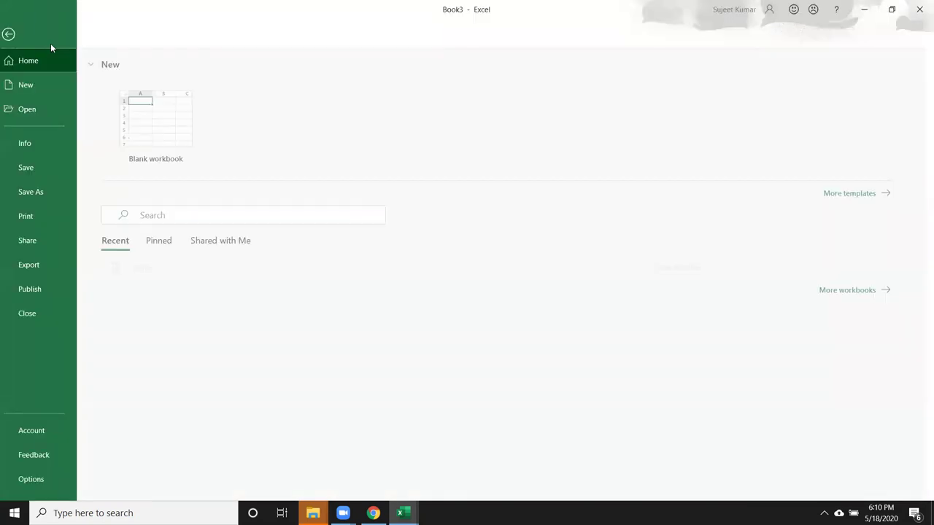
left_click(216, 348)
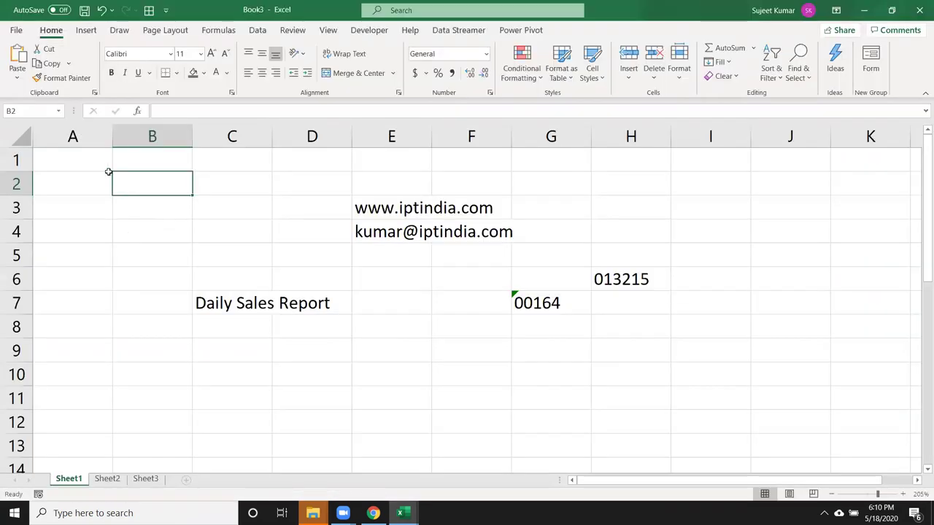
left_click(13, 32)
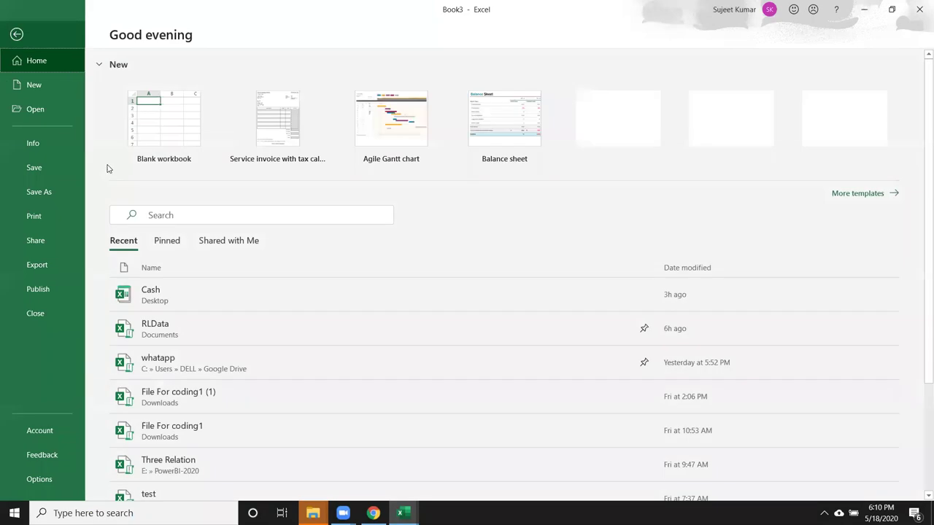
scroll(202, 359, "down", 3)
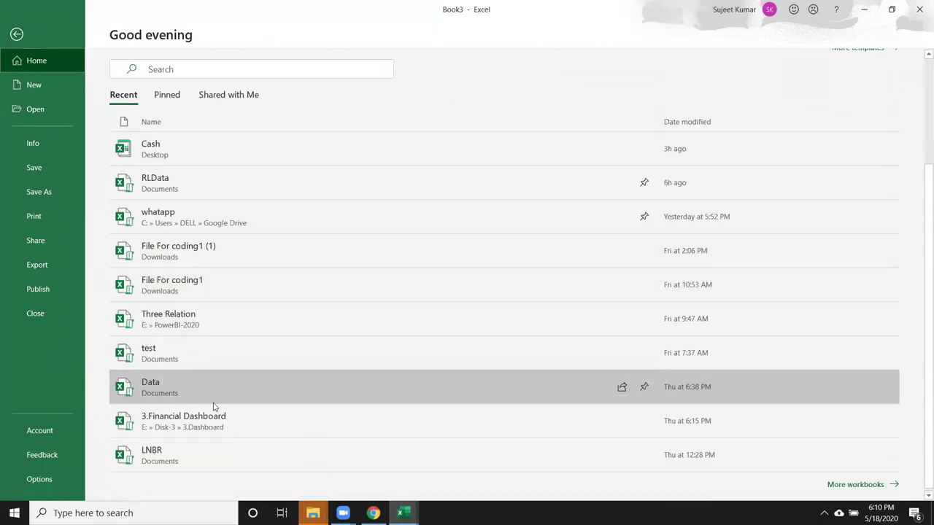
left_click(224, 438)
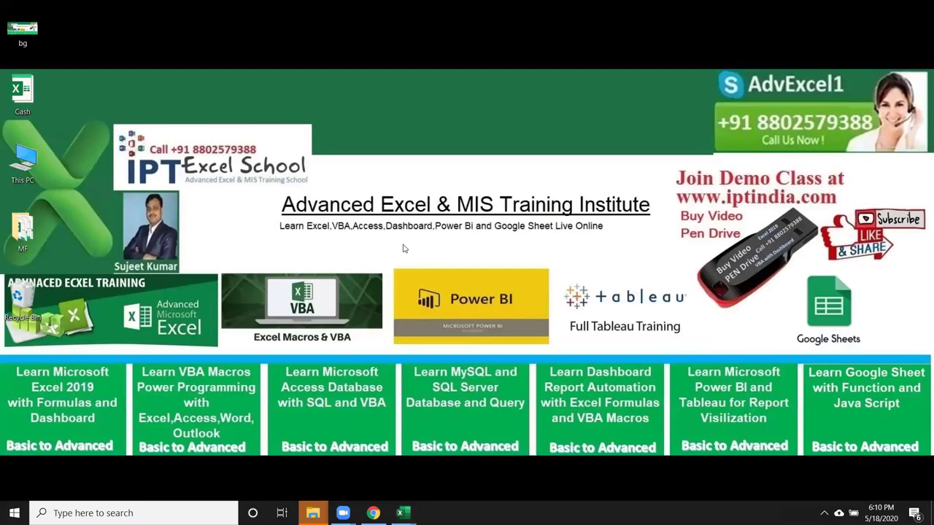
left_click_drag(388, 242, 698, 353)
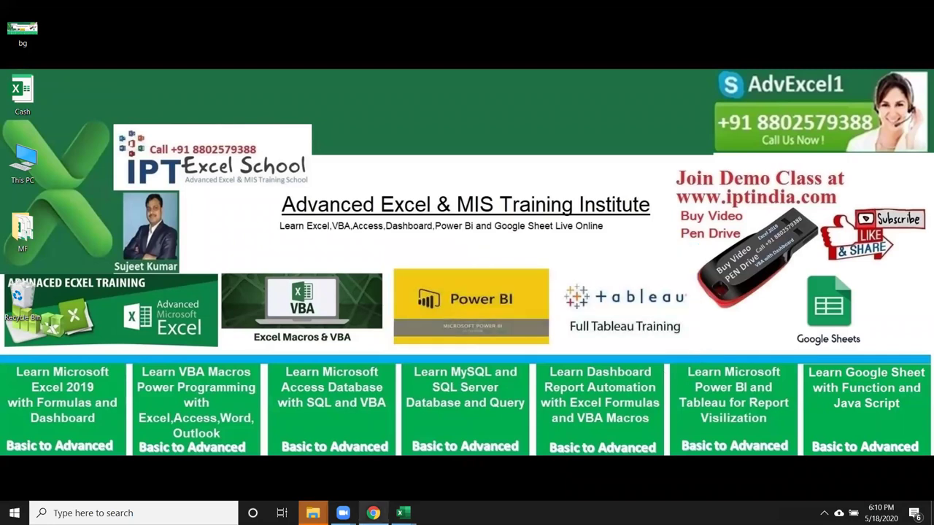
Copy the dashboard's Customer-to-Sales_Rep data (C1:K504) and start a new blank workbook, Book6.
mouse_move(404, 512)
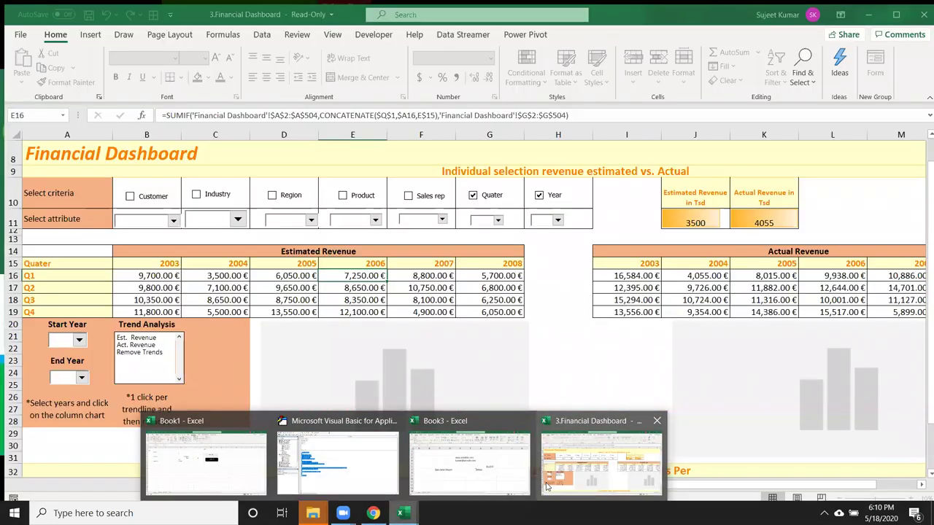
left_click(441, 477)
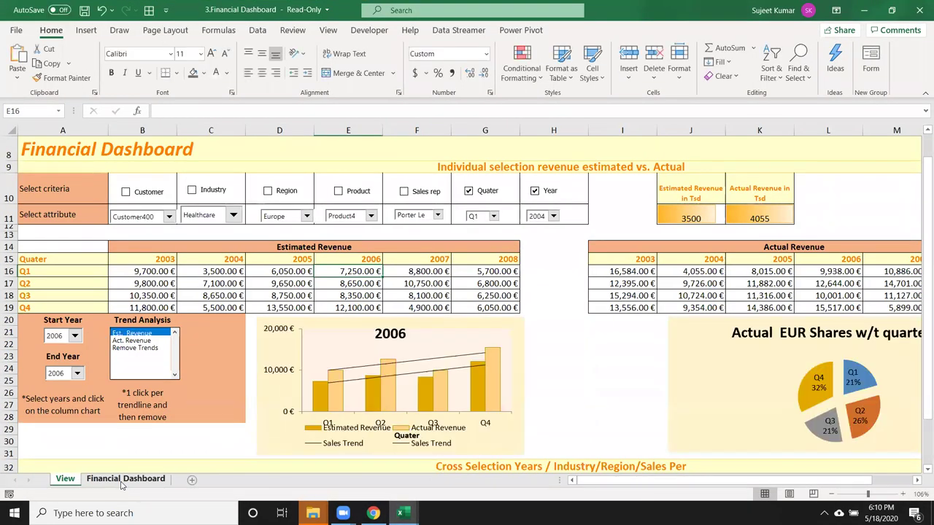
left_click(122, 480)
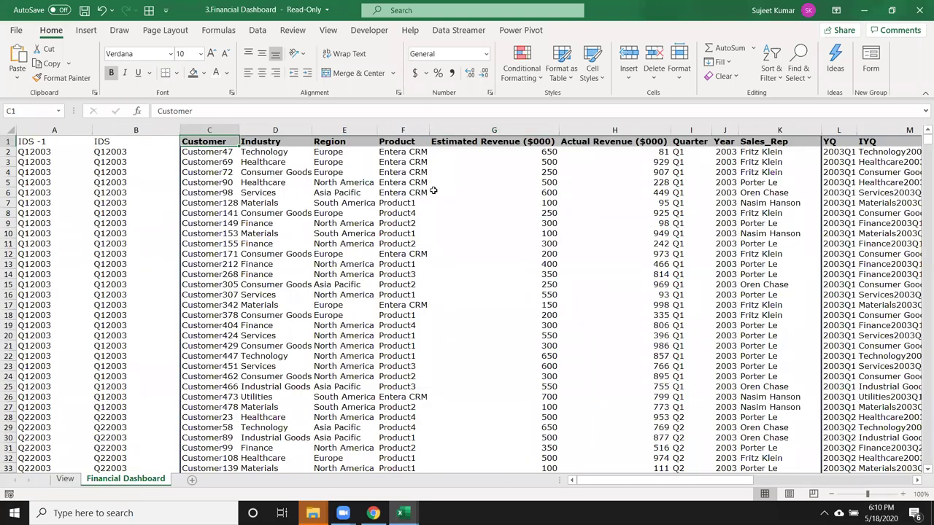
left_click(802, 141, "shift")
key("ctrl+shift+Down")
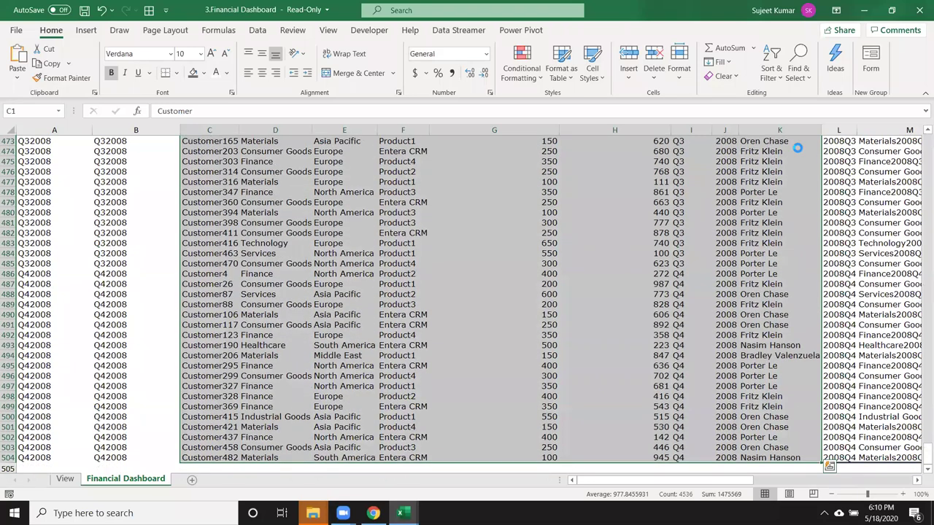
key("ctrl+c")
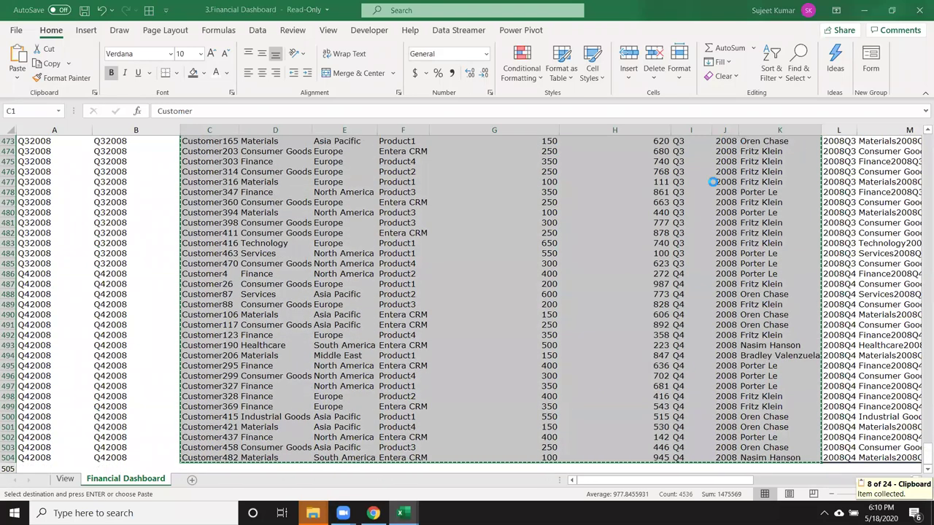
key("ctrl+n")
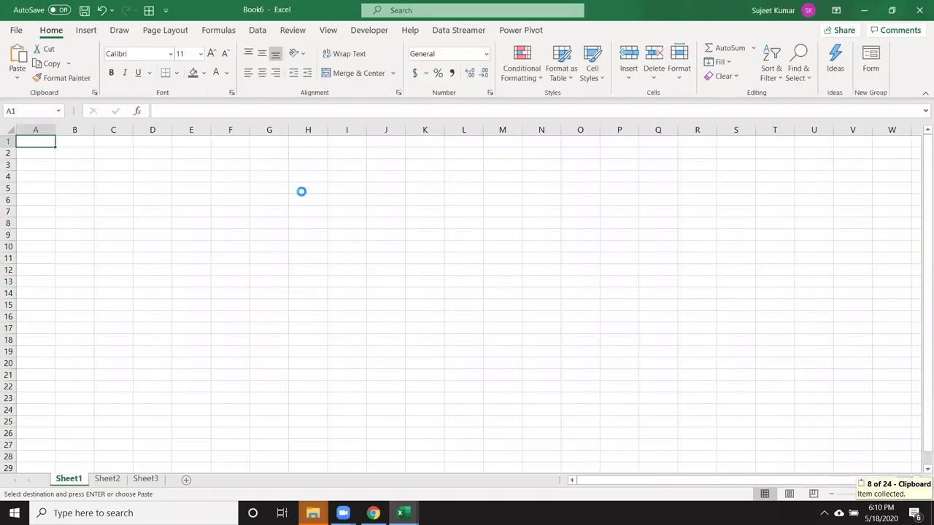
Paste the sales data into Book6 at A1 and close 3.Financial Dashboard without saving.
key("ctrl+v")
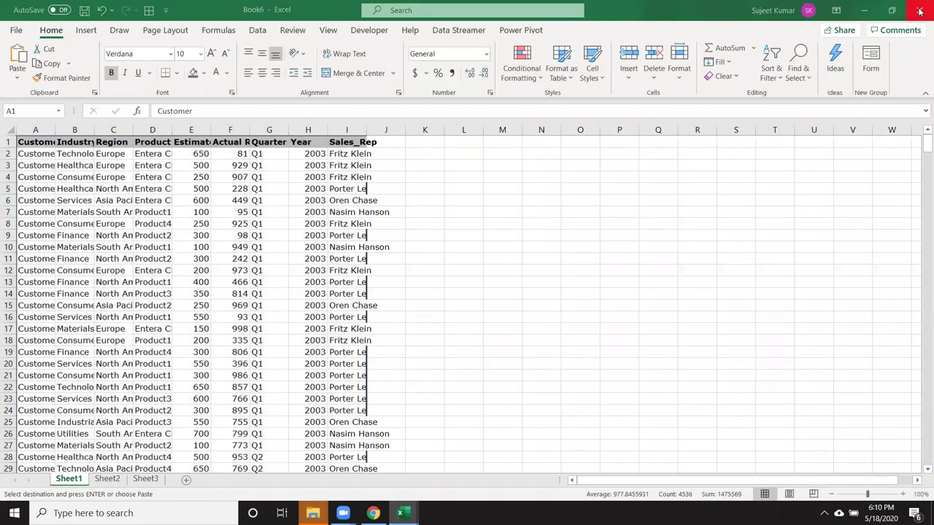
left_click(919, 10)
scroll(567, 217, "up", 20)
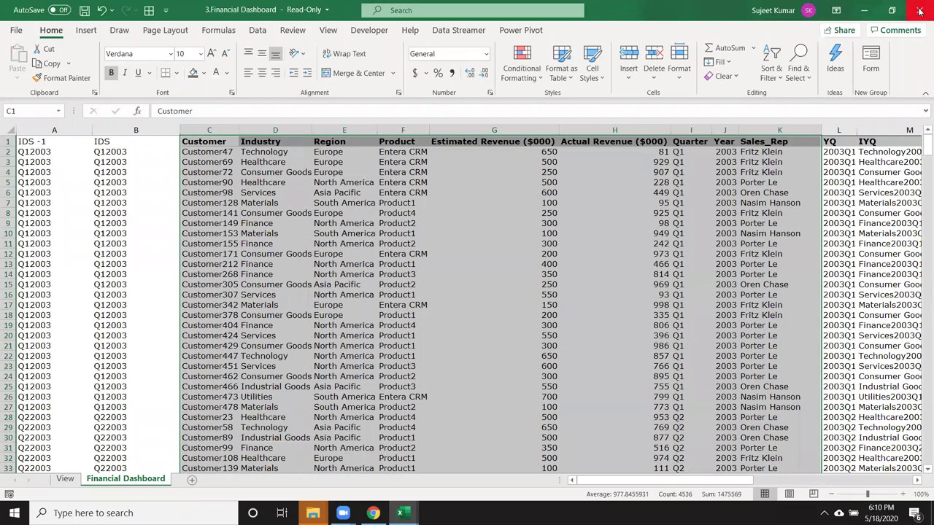
left_click(476, 274)
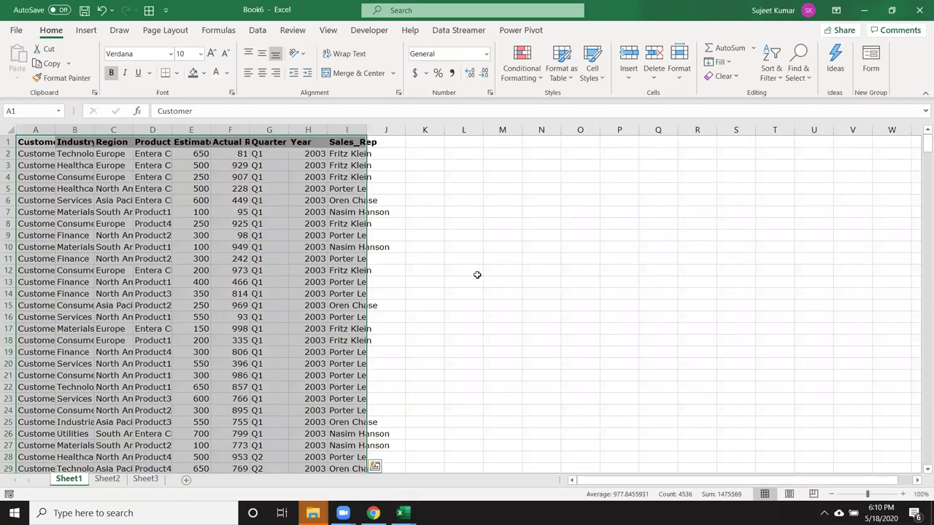
left_click(322, 189)
left_click(52, 152)
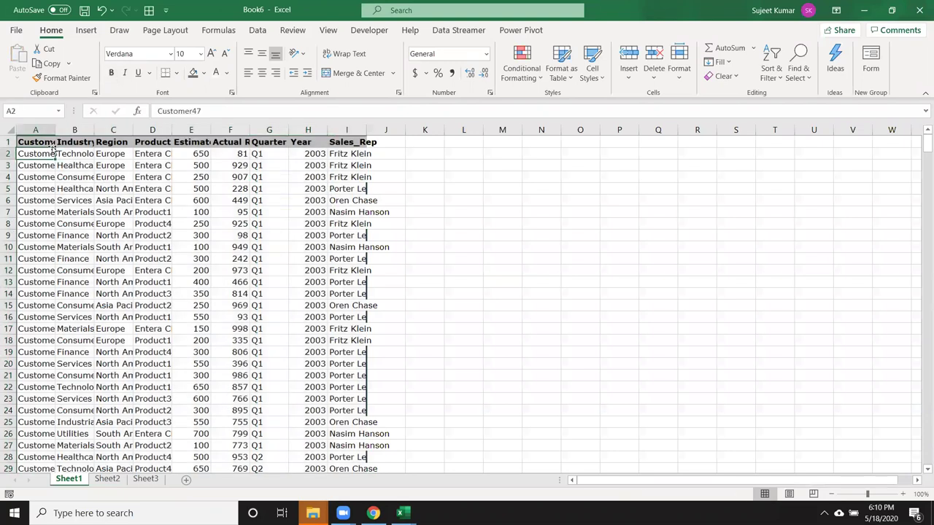
AutoFit columns A through I to fit their headers and values.
double_click(55, 129)
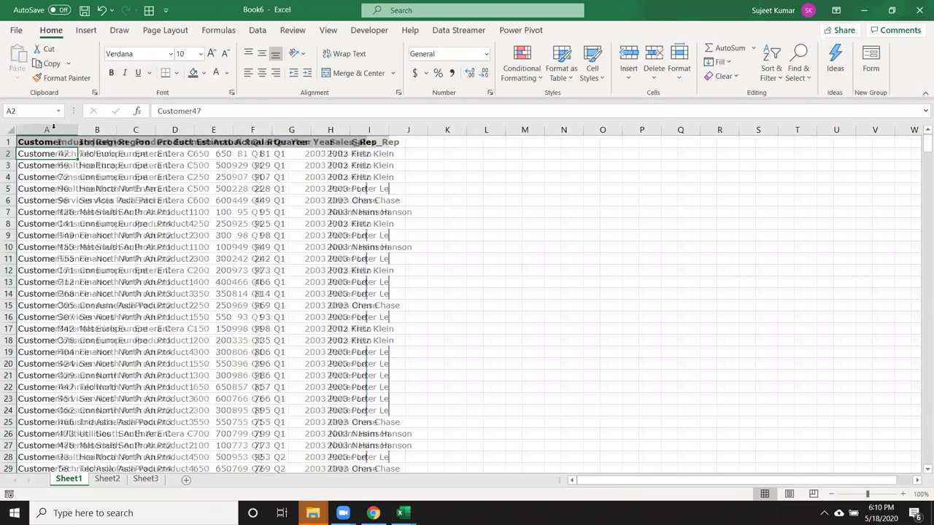
double_click(117, 135)
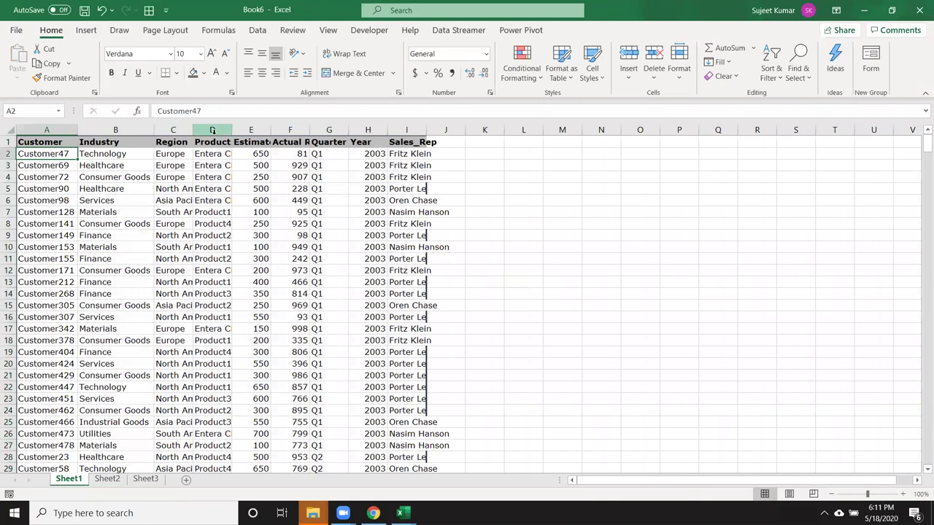
double_click(188, 132)
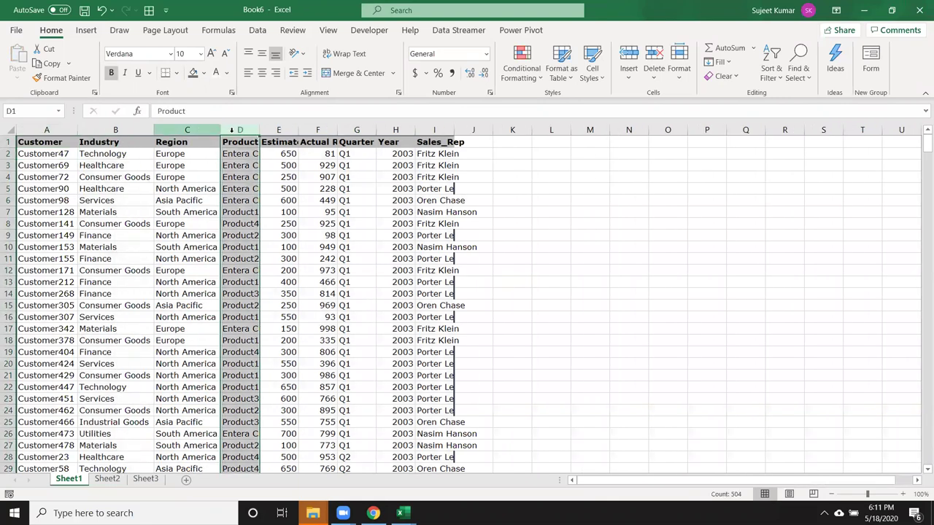
double_click(259, 130)
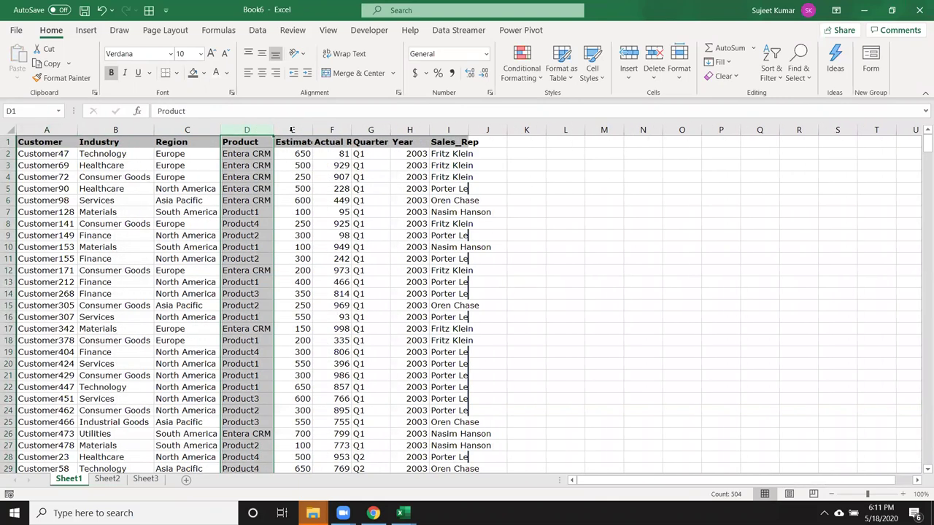
double_click(311, 130)
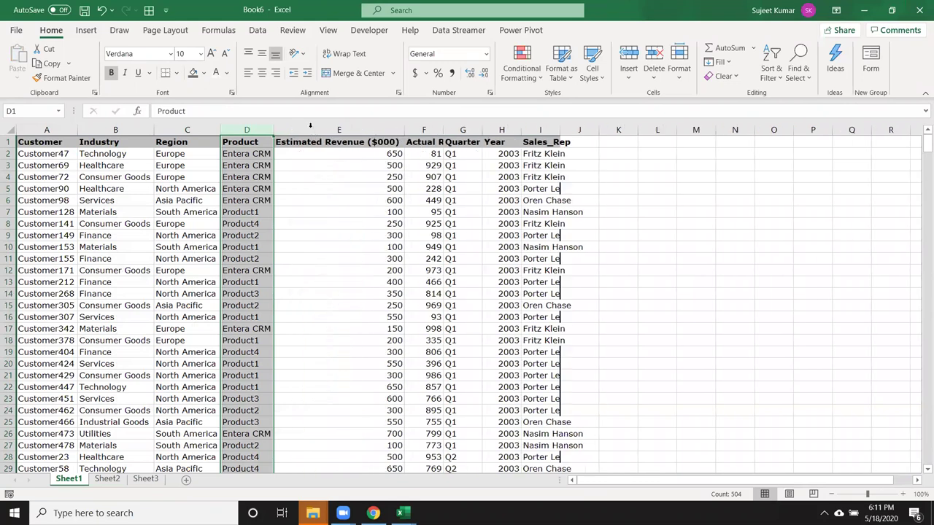
double_click(440, 130)
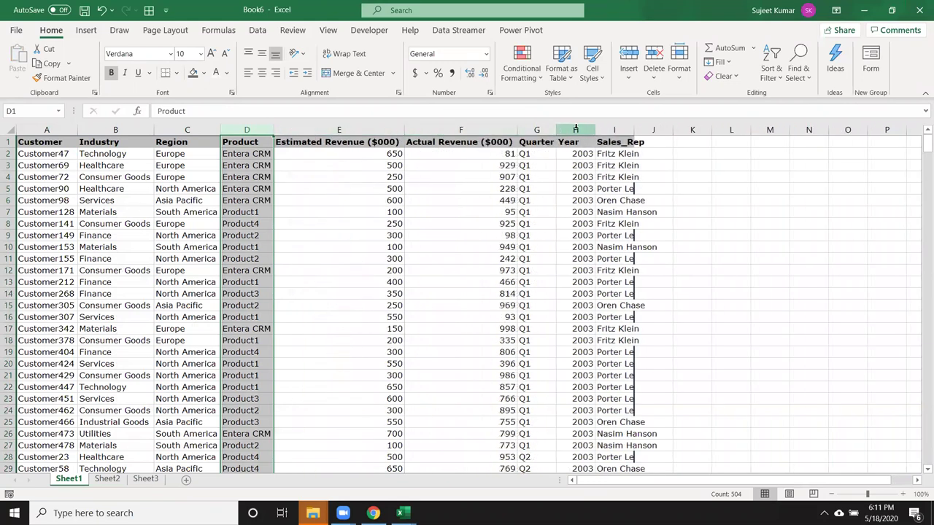
double_click(596, 130)
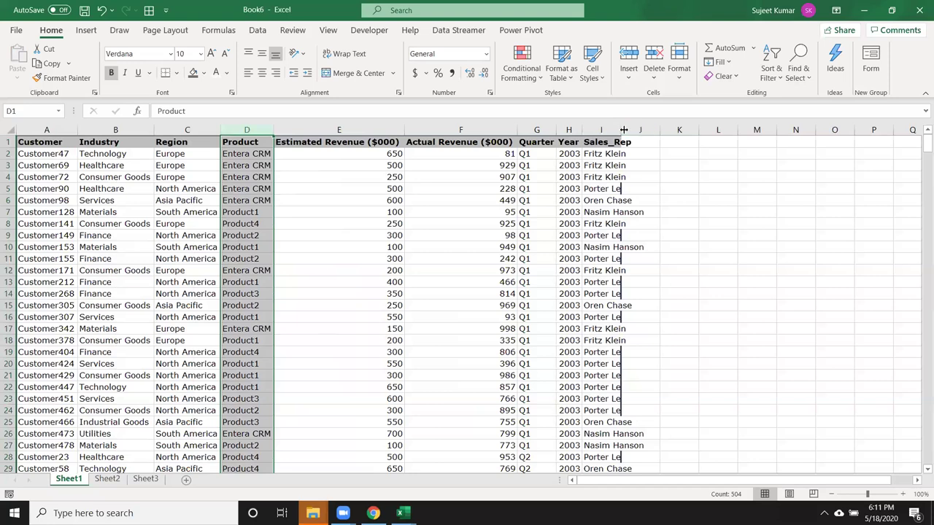
double_click(624, 130)
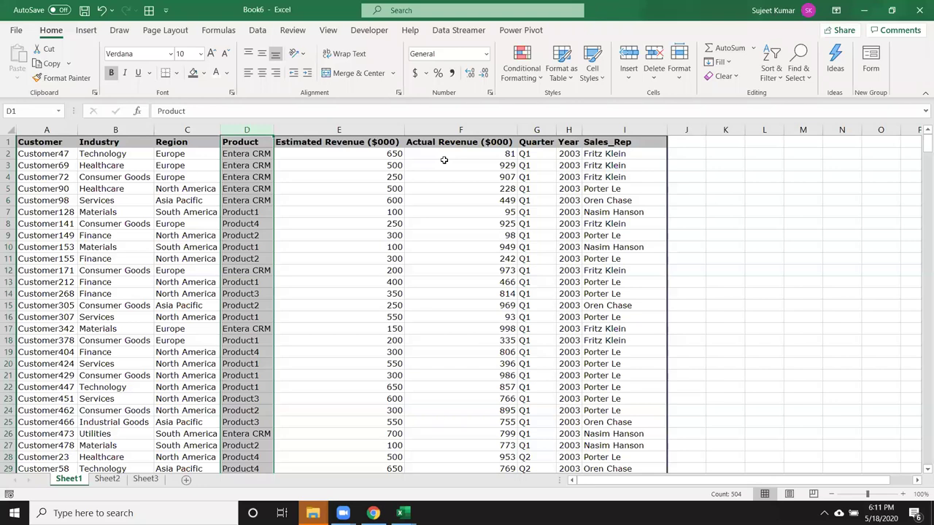
key("ctrl+Home")
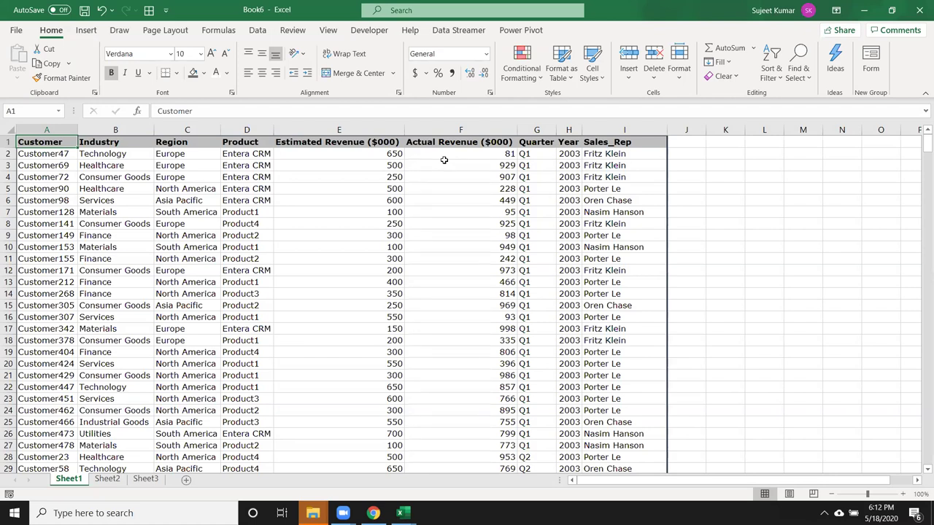
left_click(492, 177)
scroll(320, 233, "down", 1)
scroll(320, 233, "up", 1)
left_click(223, 163)
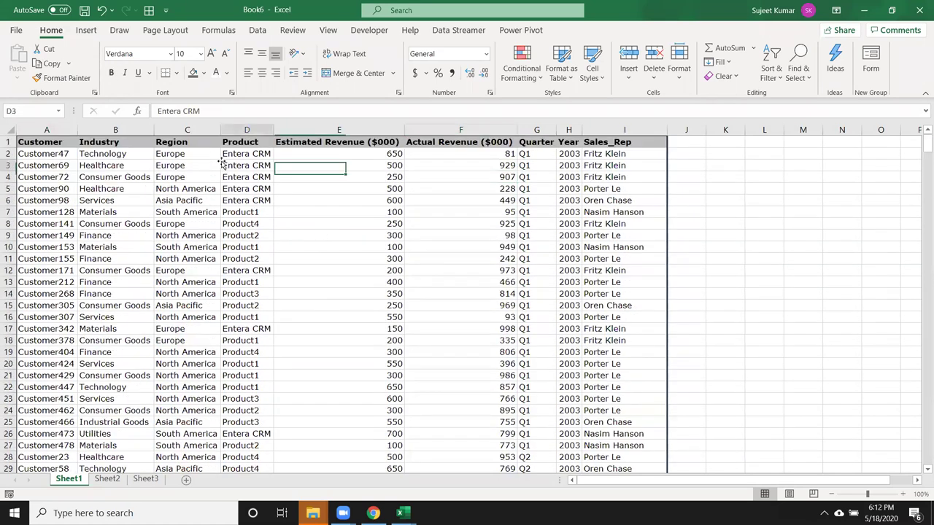
key("Home")
key("ctrl+Down")
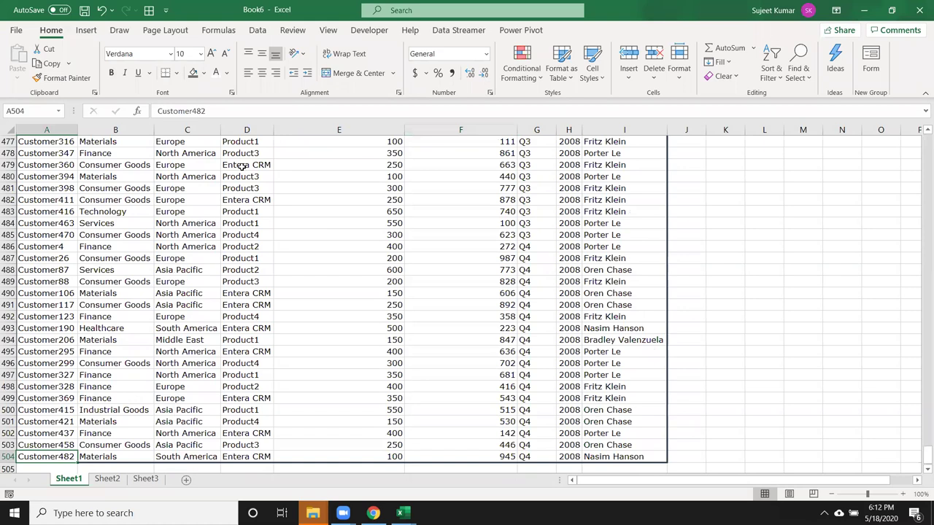
key("ctrl+Up")
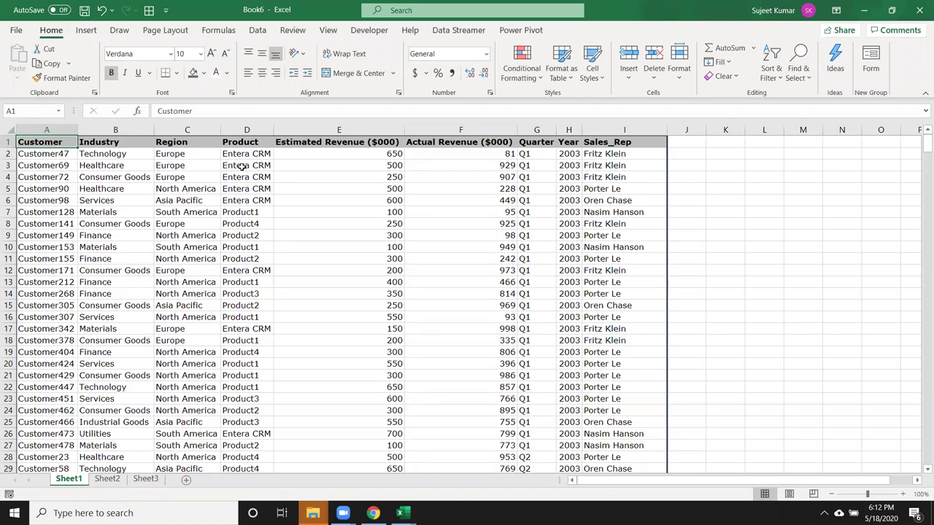
key("Down")
key("Up")
key("ctrl+Right")
key("ctrl+Left")
key("Down")
key("ctrl+Down")
key("ctrl+Up")
key("Down")
key("Up")
key("Right")
key("Down")
key("Right")
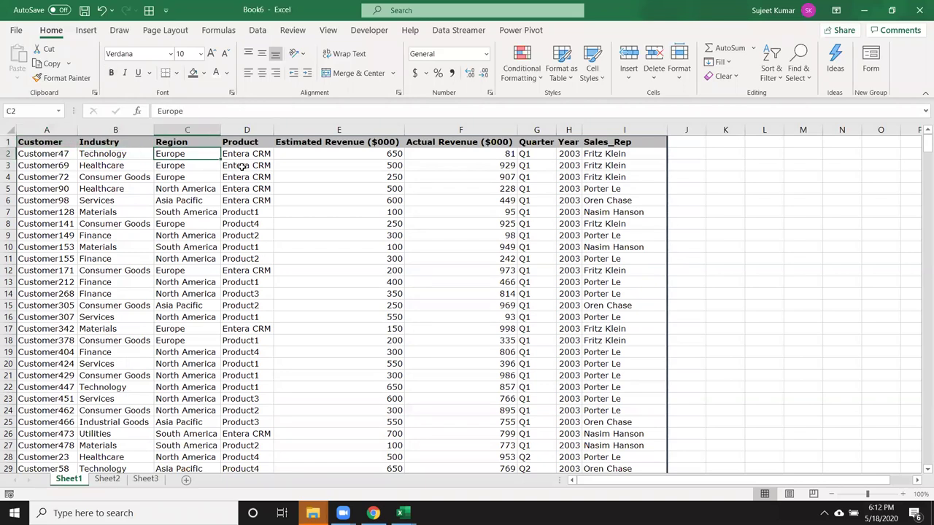
key("Right")
key("Right")
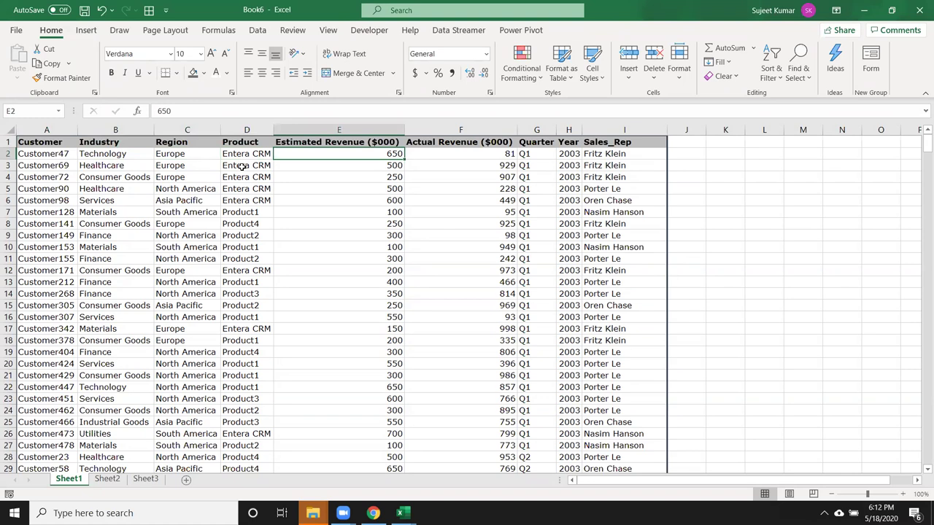
key("Right")
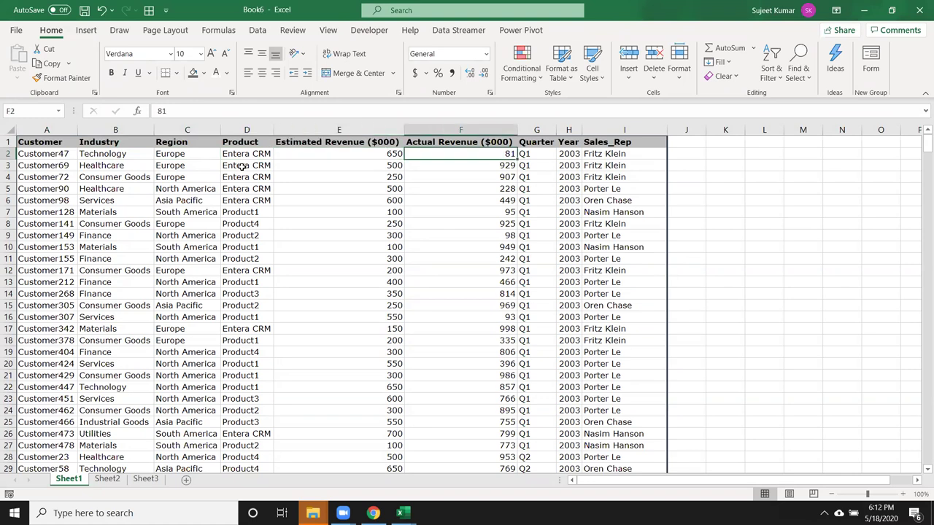
key("Right")
key("Right")
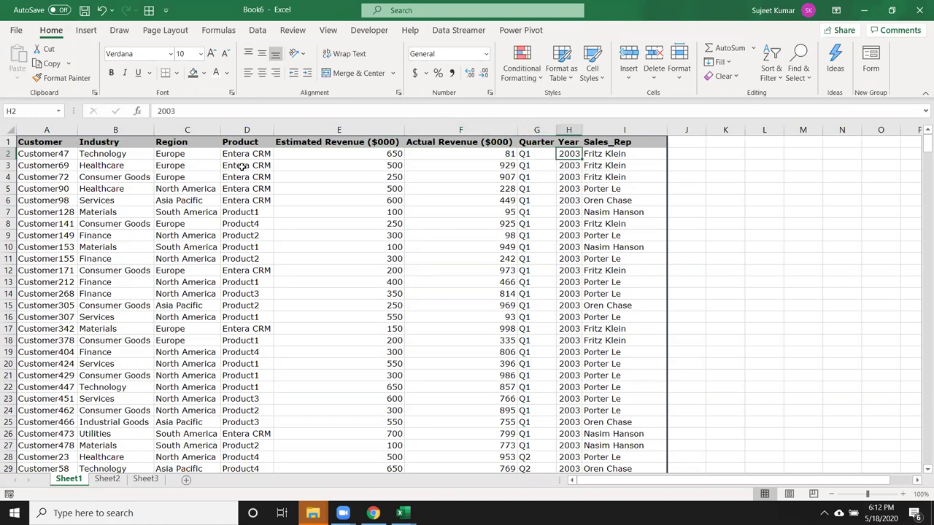
key("Up")
key("Right")
key("Down")
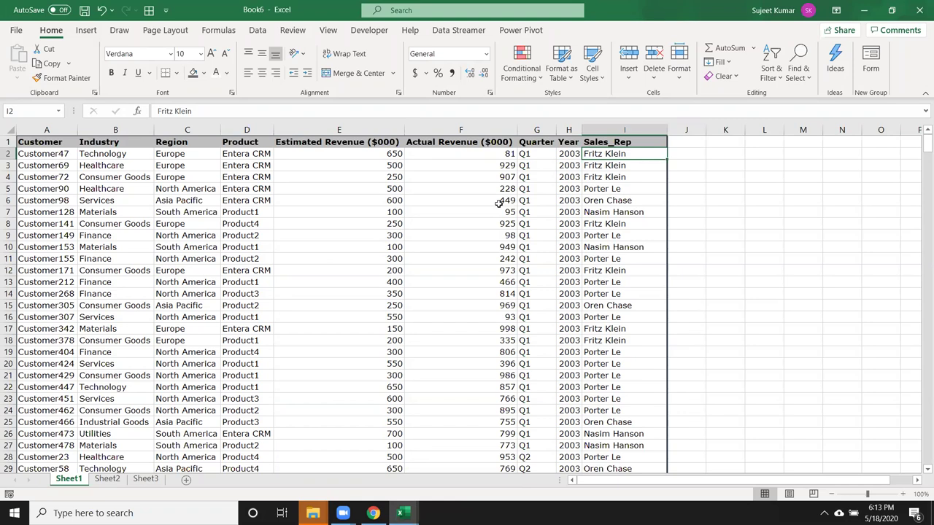
left_click_drag(62, 130, 589, 167)
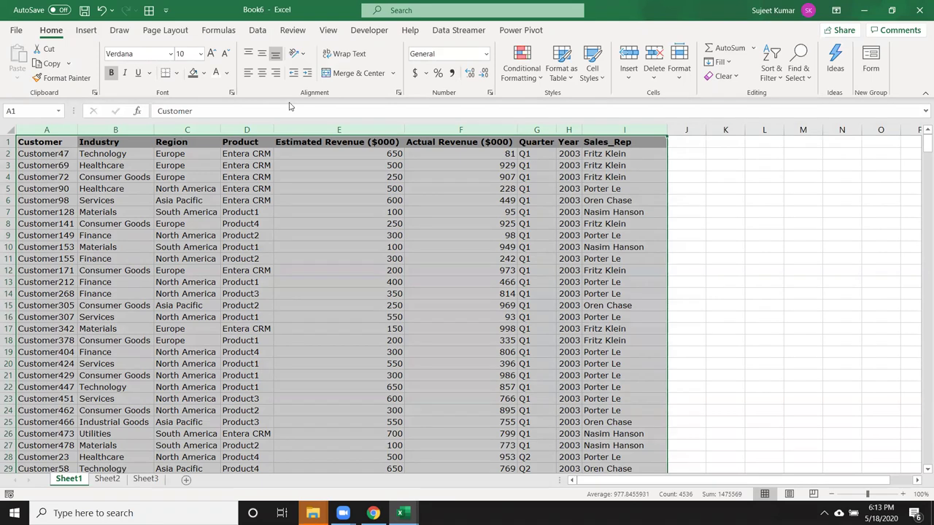
key("ctrl+t")
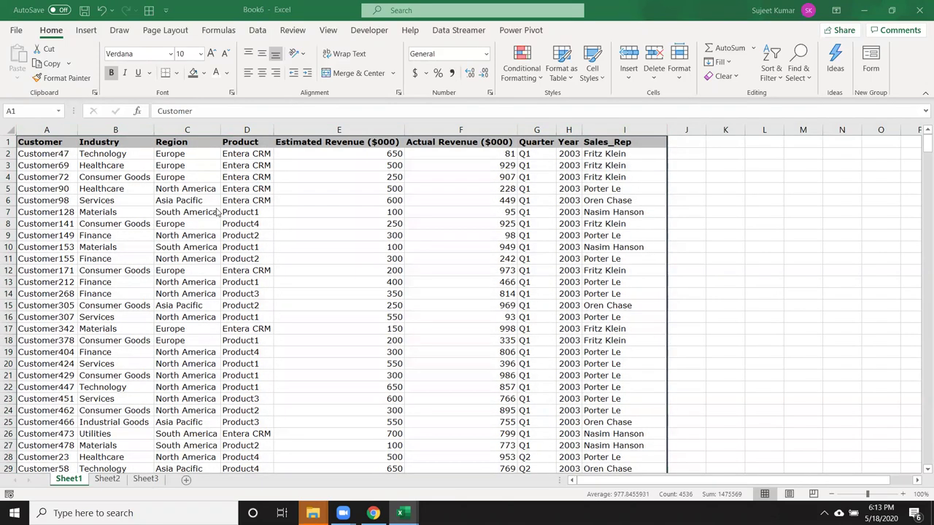
key("Escape")
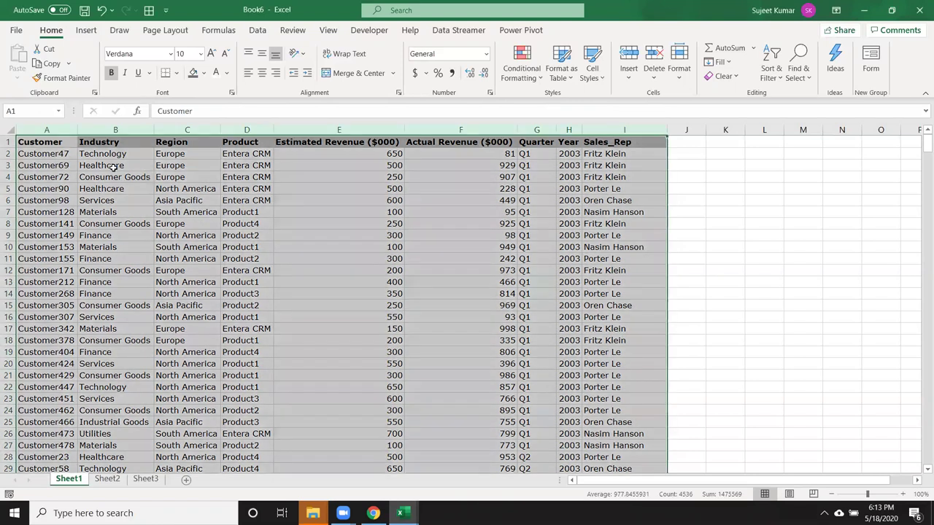
left_click(121, 176)
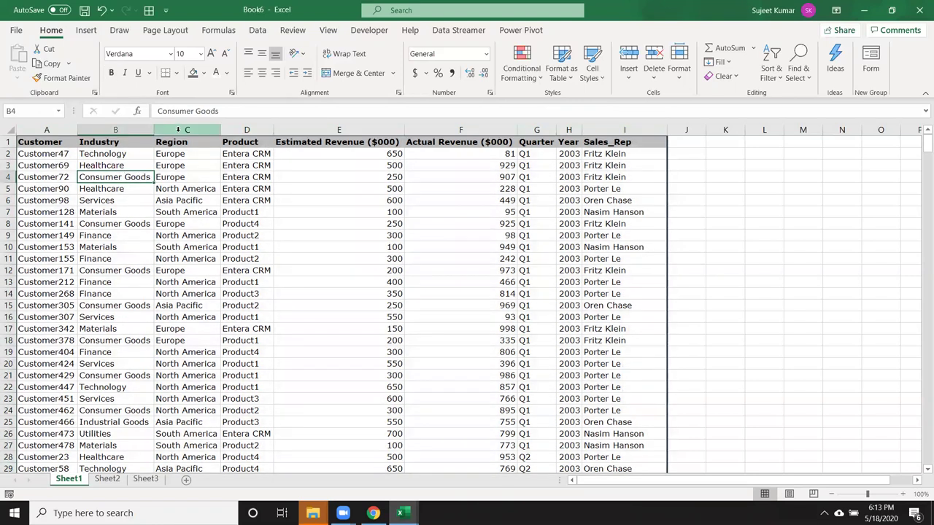
left_click(180, 129)
left_click(246, 129)
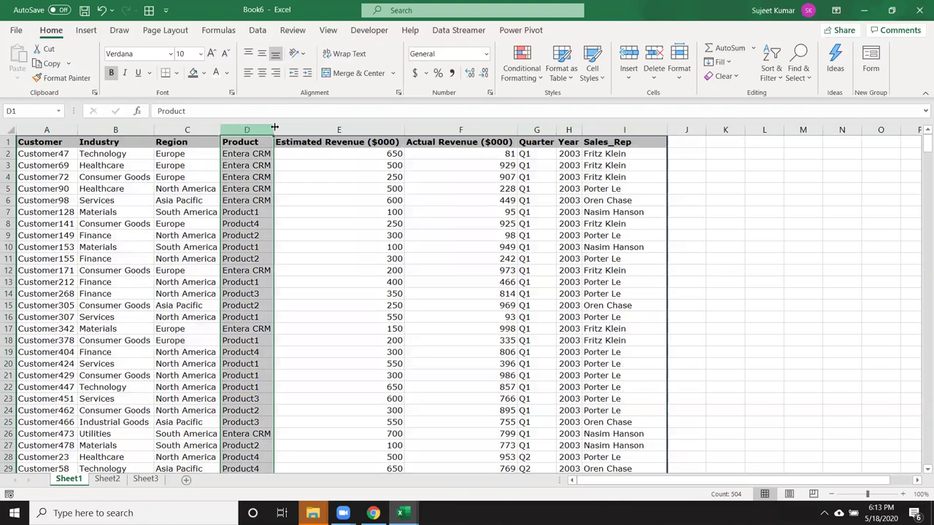
left_click(451, 129)
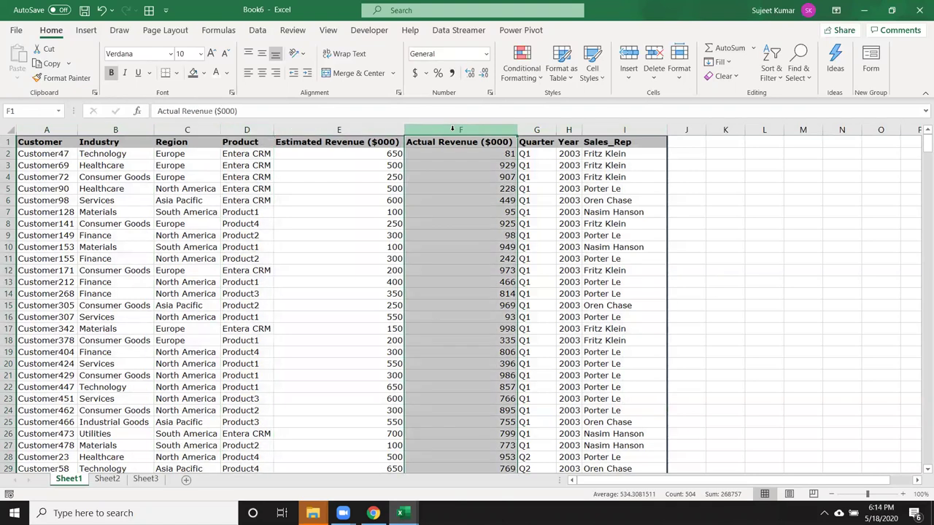
left_click(223, 180)
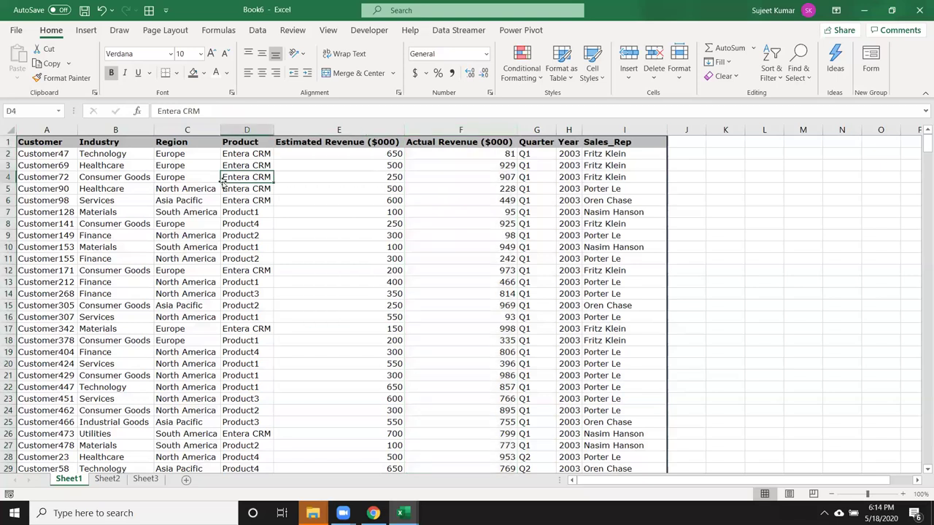
left_click(189, 130)
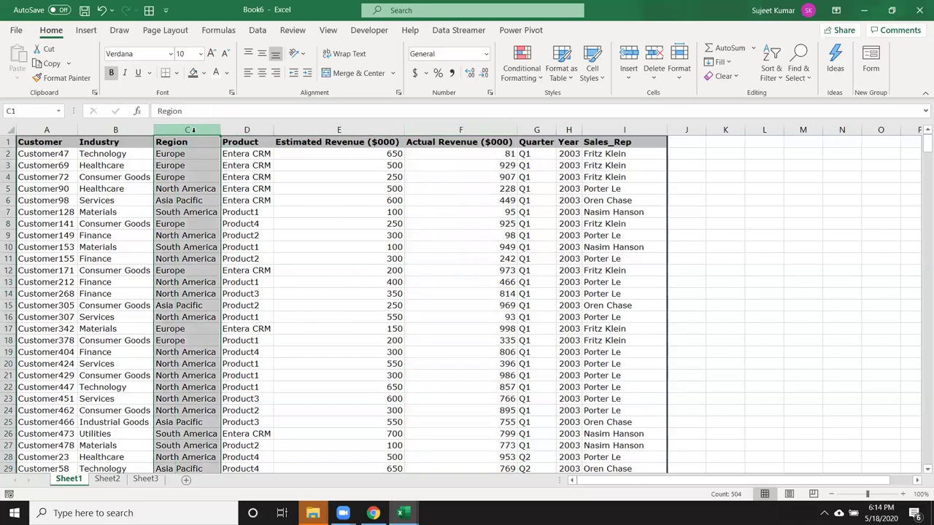
left_click(438, 130)
left_click(373, 130)
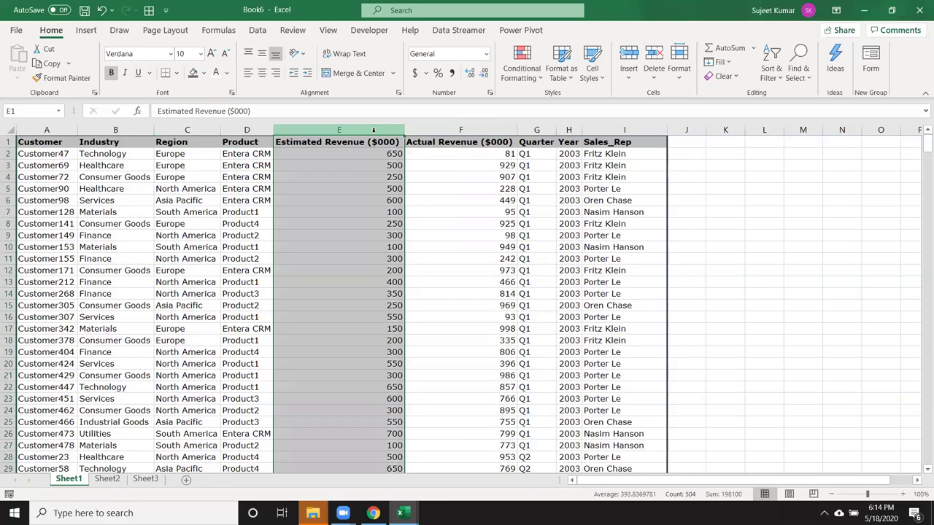
left_click(209, 133)
left_click(321, 129)
left_click(386, 167)
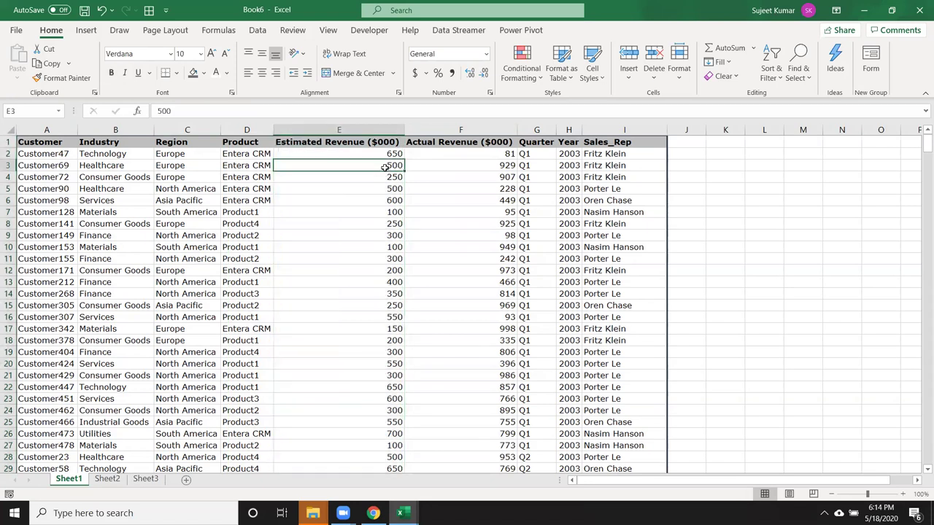
left_click(355, 153)
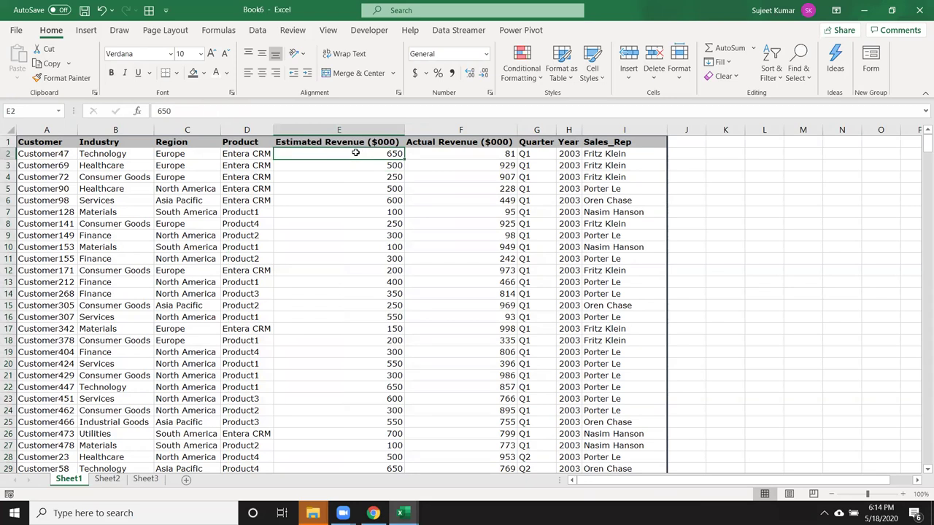
left_click(441, 150)
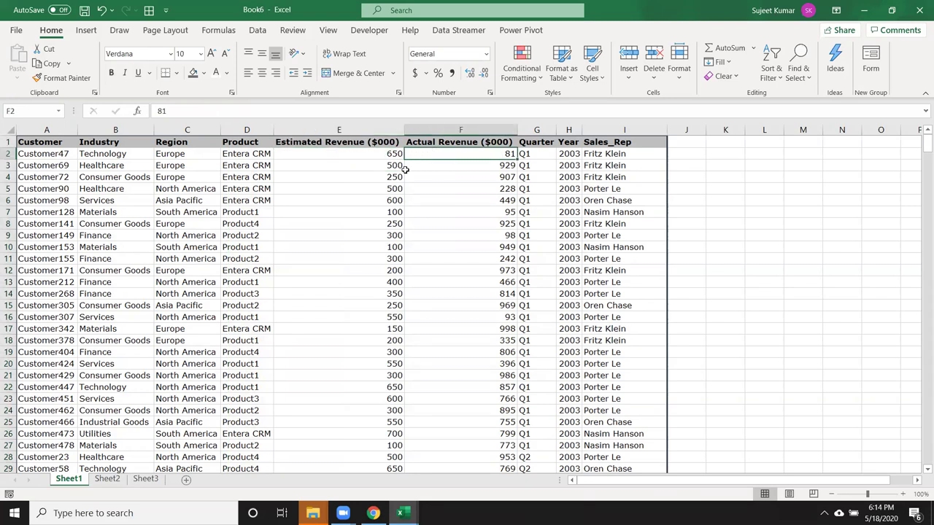
left_click(386, 179)
left_click(460, 175)
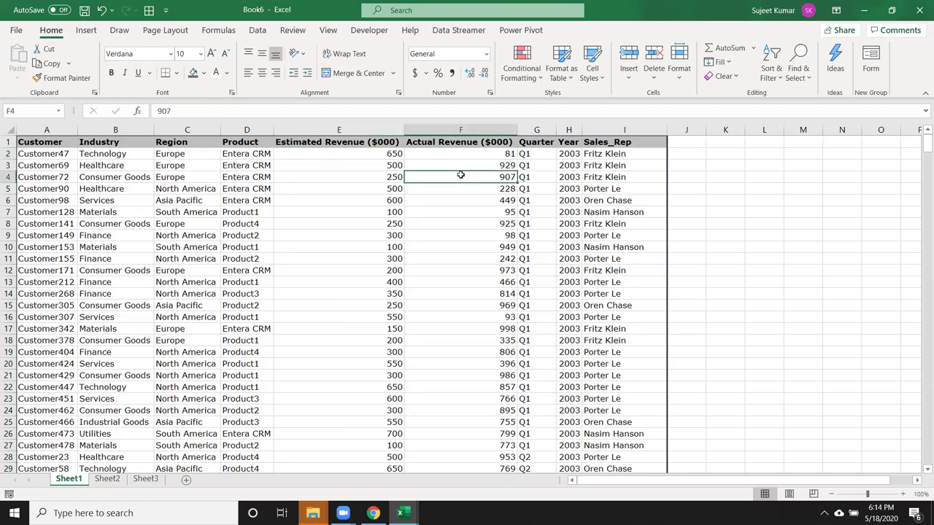
left_click(338, 191)
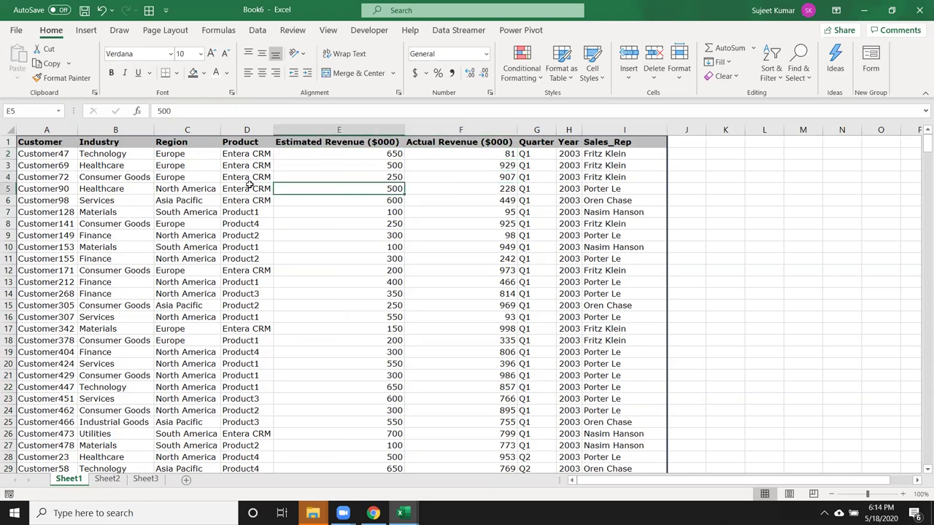
left_click(188, 130)
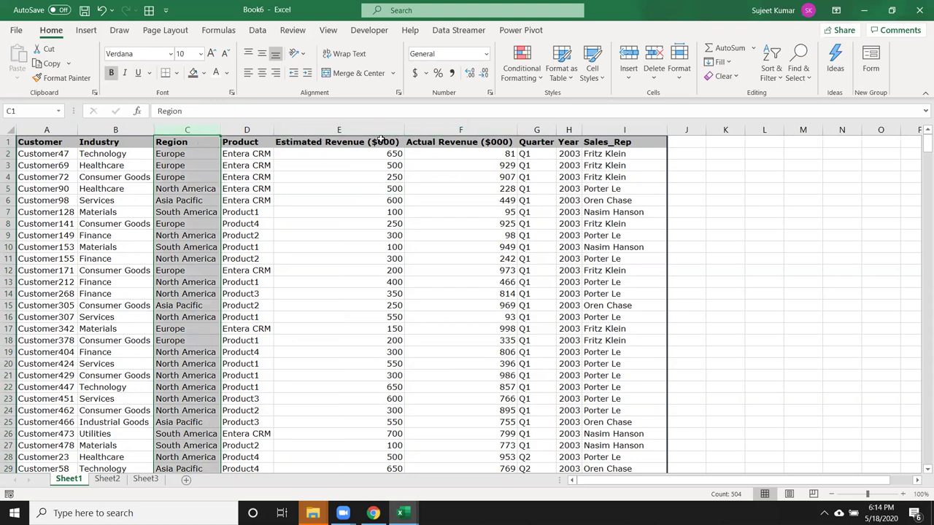
left_click(204, 175)
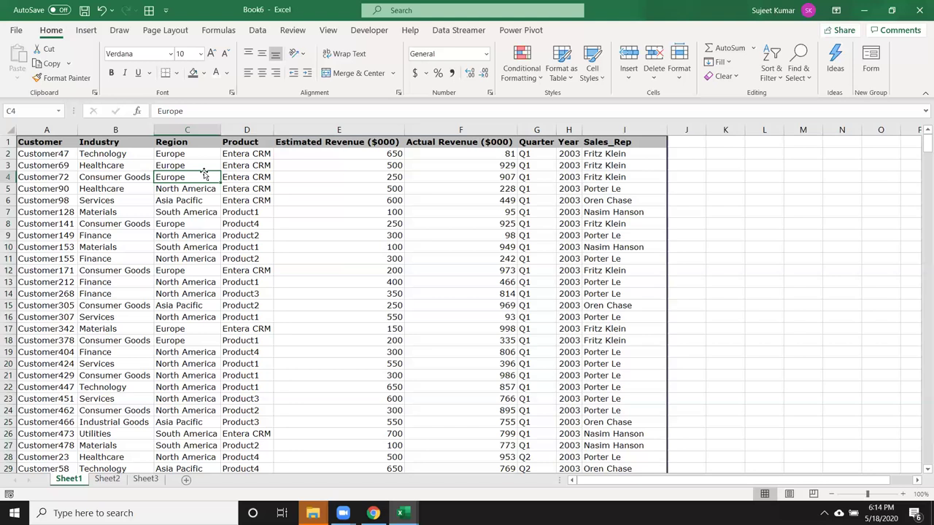
left_click(33, 144)
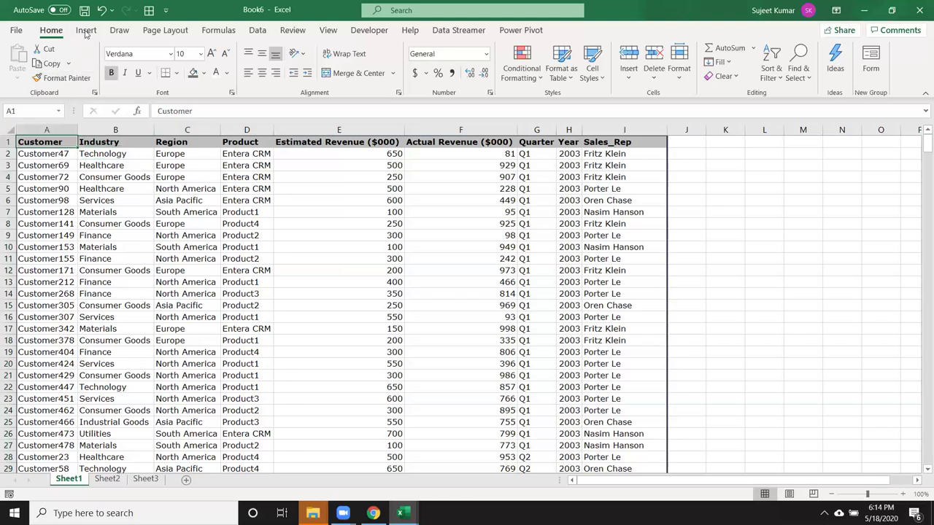
Show the Insert ribbon and select the header row A1:I1.
left_click(86, 35)
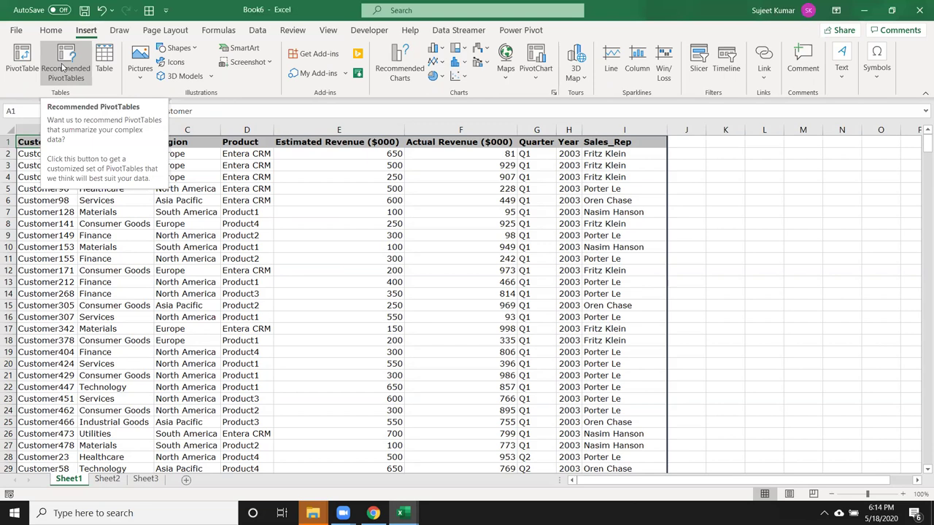
left_click(319, 198)
left_click(60, 142)
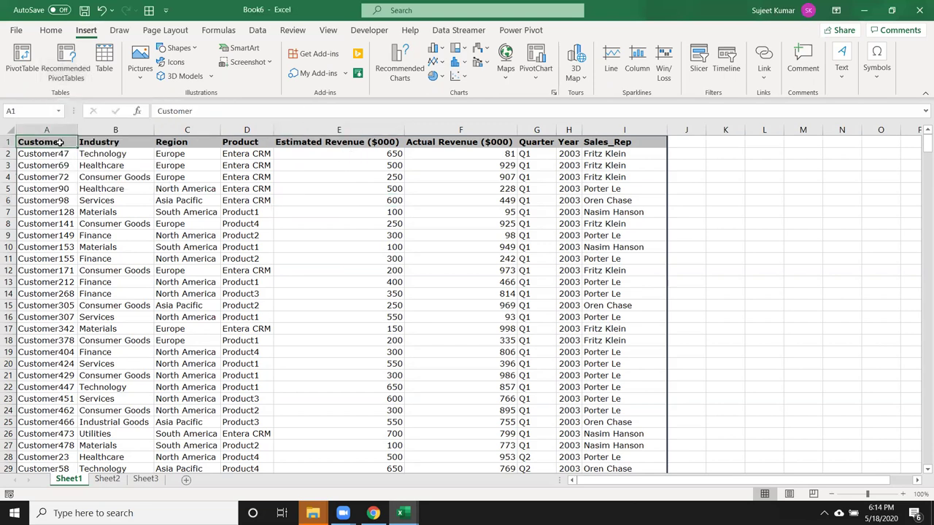
left_click_drag(60, 142, 602, 142)
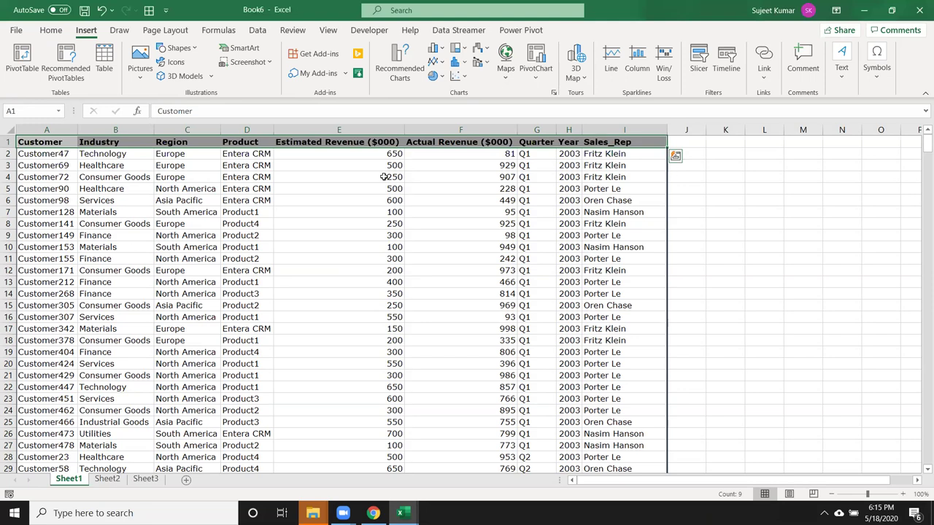
Test keyboard selection and navigation shortcuts across the sales data range down to row 504.
left_click(38, 151)
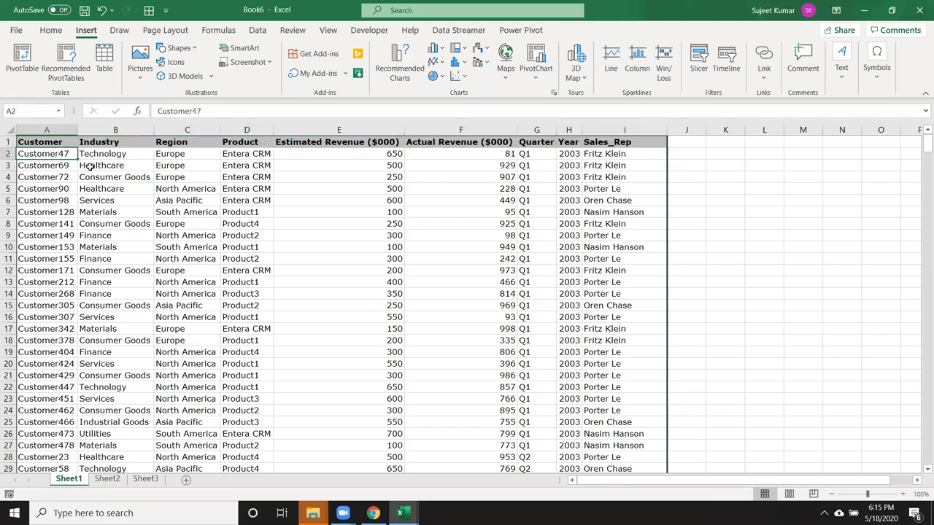
key("Down")
key("Down")
key("Up")
key("Up")
key("Up")
key("ctrl+shift+Right")
key("ctrl+shift+Down")
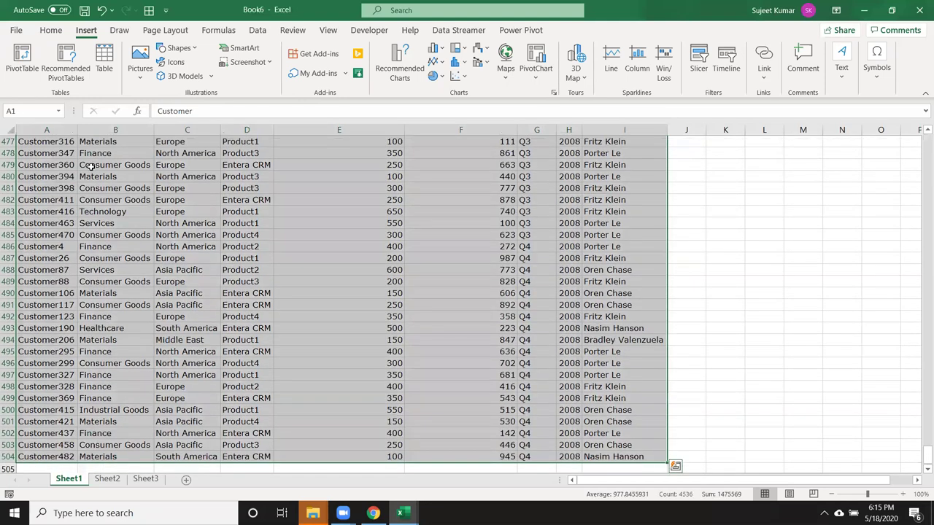
key("ctrl+BackSpace")
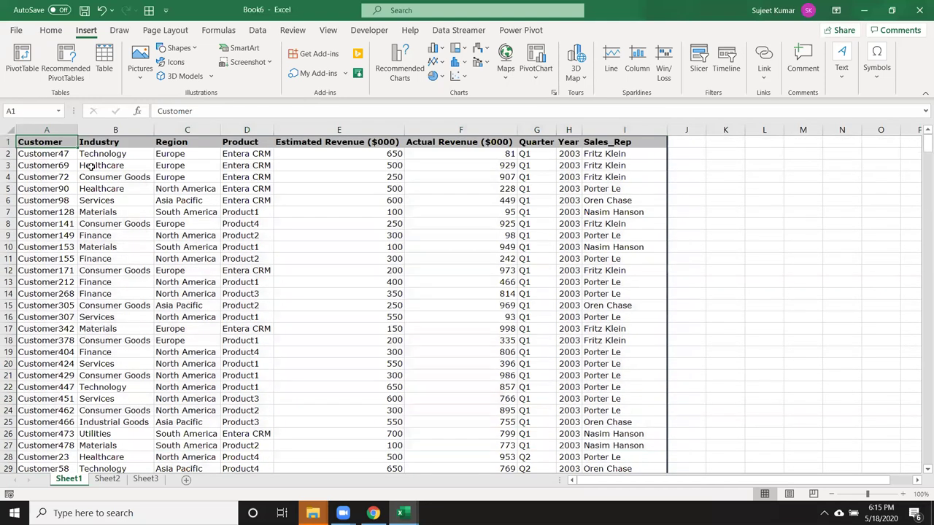
key("Return")
key("ctrl+period")
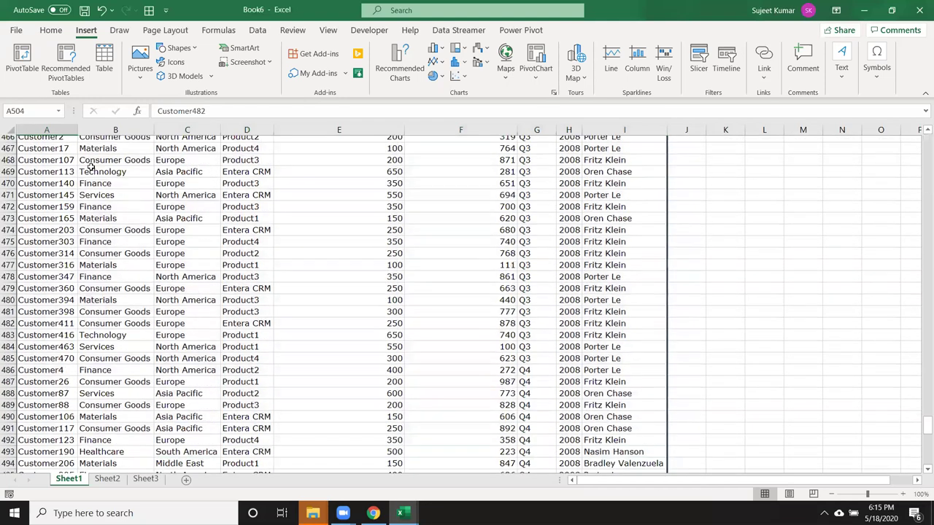
key("ctrl+period")
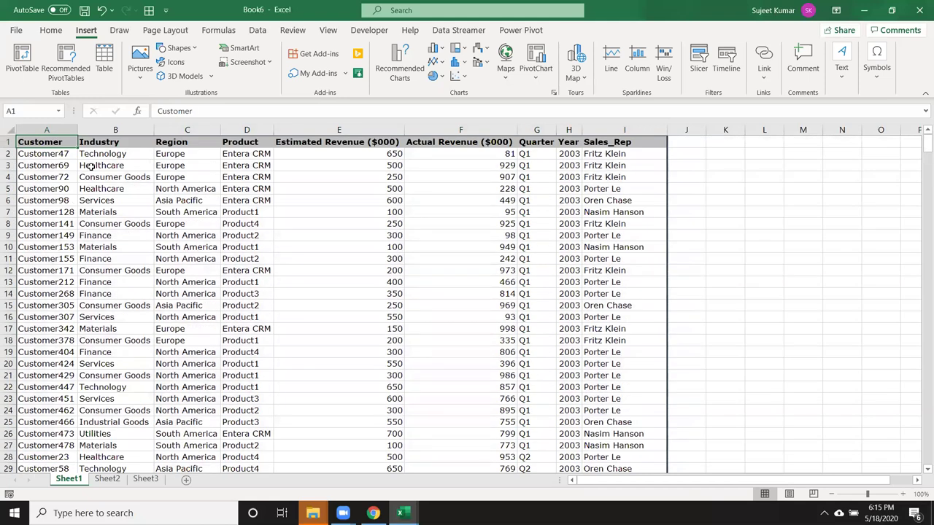
key("Return")
key("Return")
key("Return")
key("Return")
key("Return")
key("Return")
key("Return")
key("Return")
Insert a blank row at row 12 and show that Ctrl+A selection stops above it.
key("shift+space")
key("ctrl+shift+plus")
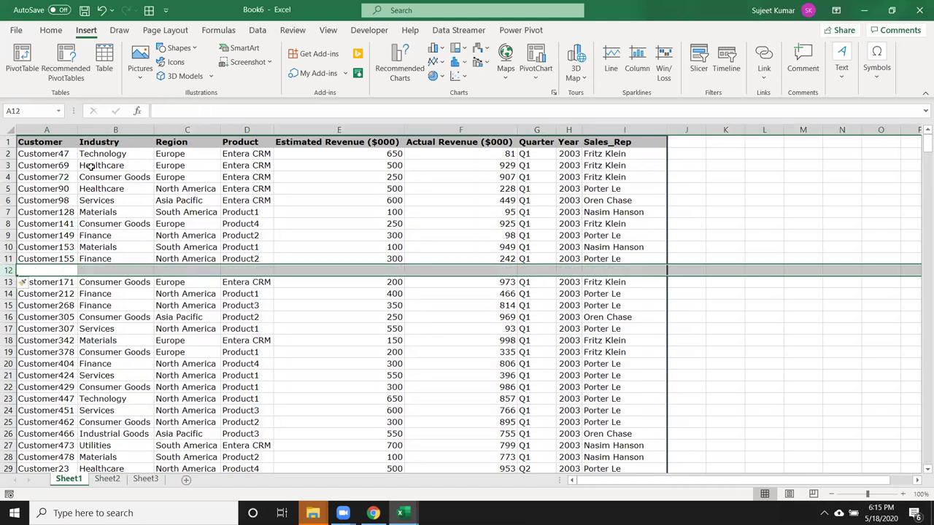
key("Up")
key("ctrl+Home")
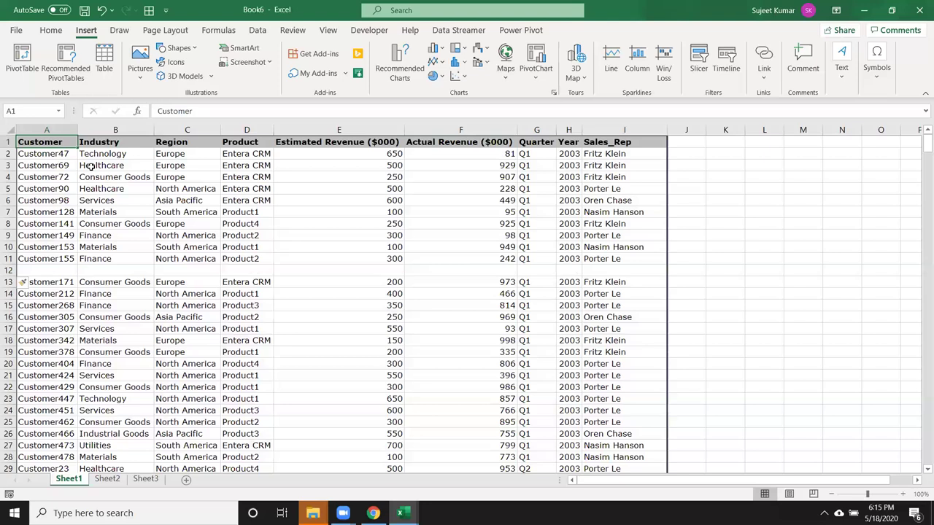
key("ctrl+a")
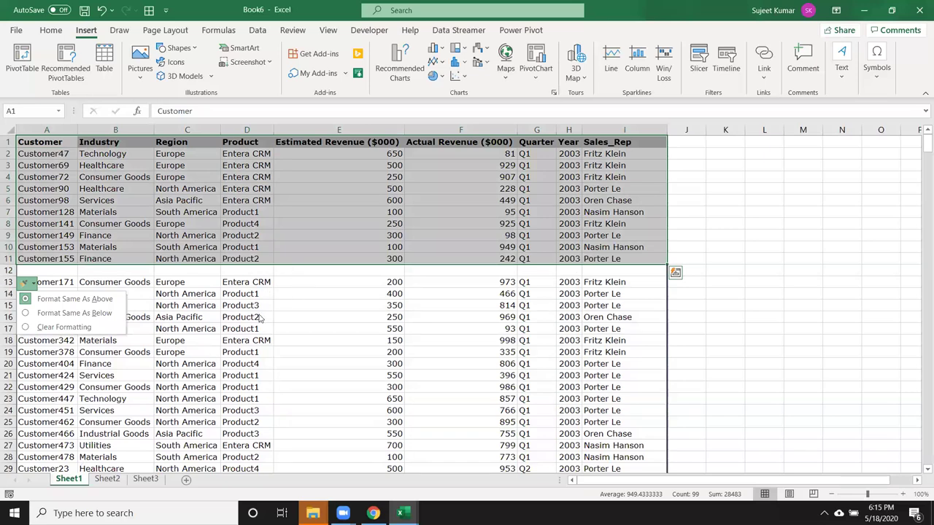
key("Escape")
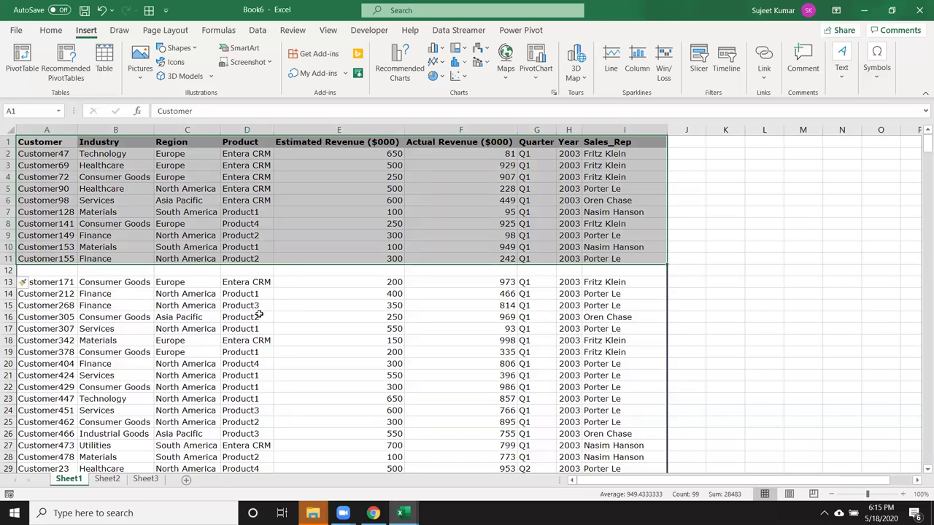
Undo and redo the blank row, enter 1 in D12, and test Ctrl+A selection.
left_click(265, 326)
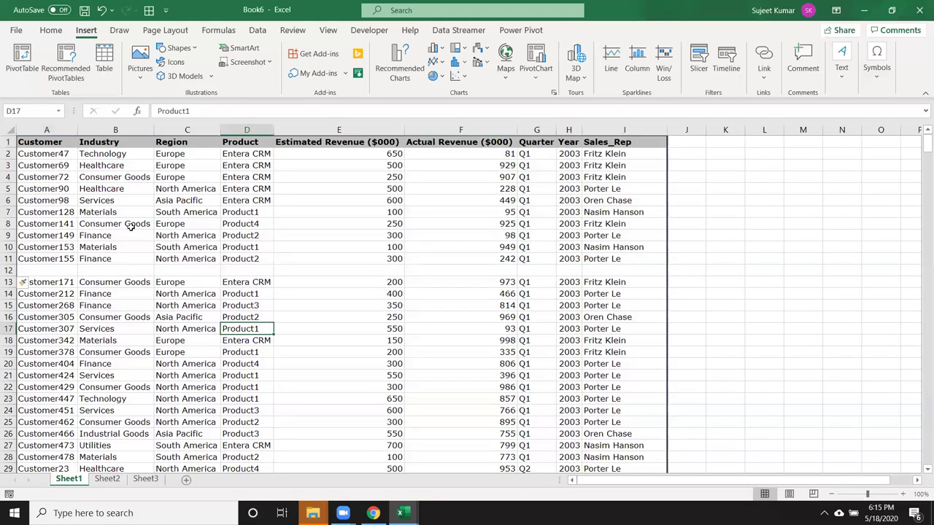
left_click_drag(47, 145, 562, 441)
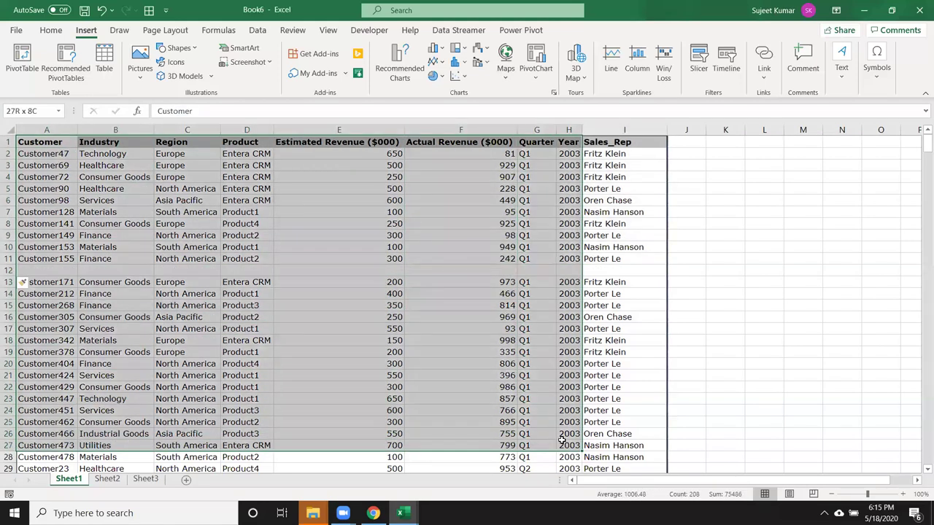
left_click(340, 226)
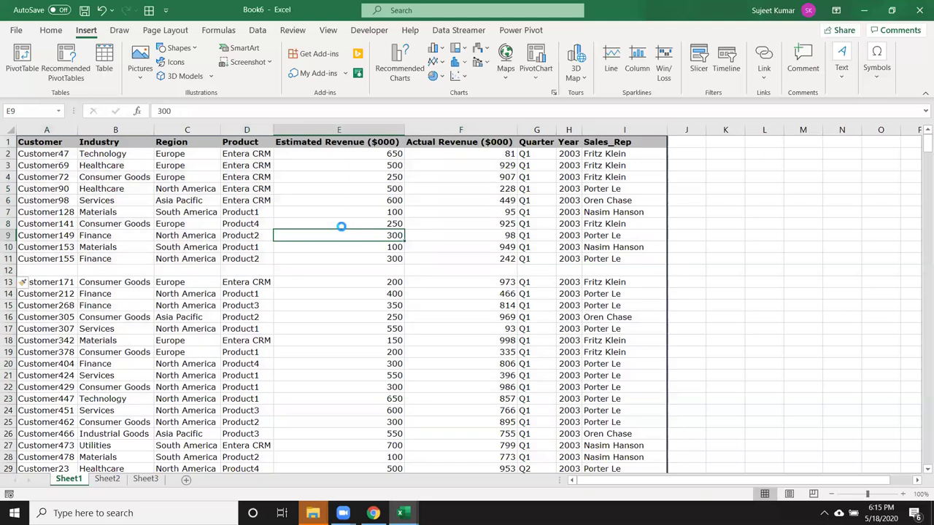
key("ctrl+z")
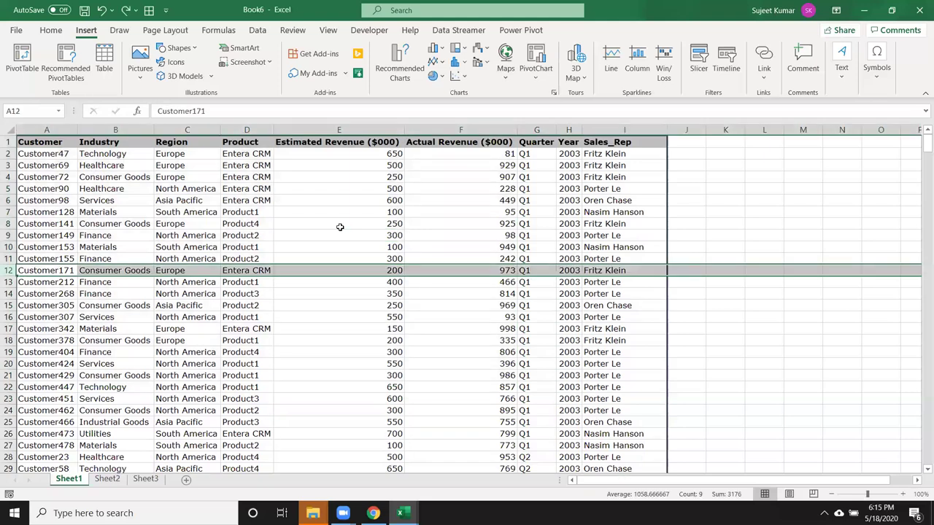
key("ctrl+y")
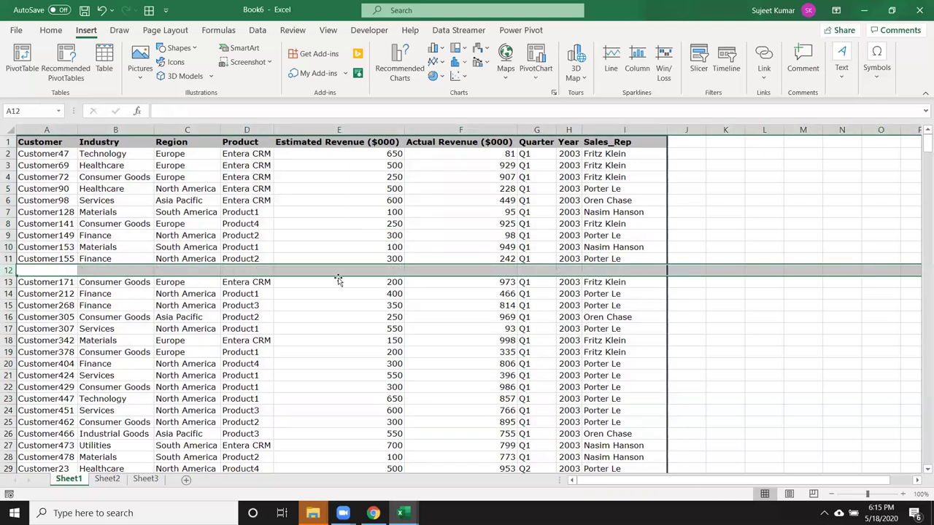
left_click(241, 271)
type("1")
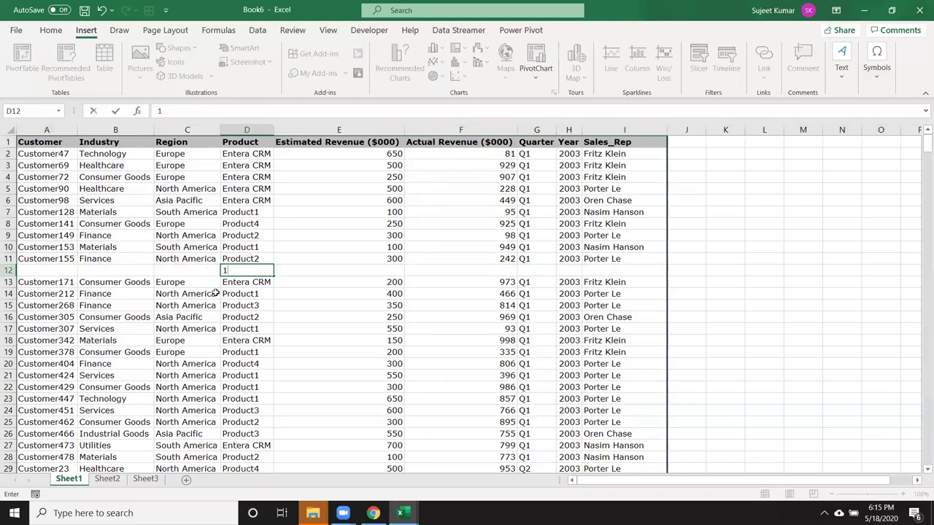
left_click(141, 166)
key("ctrl+a")
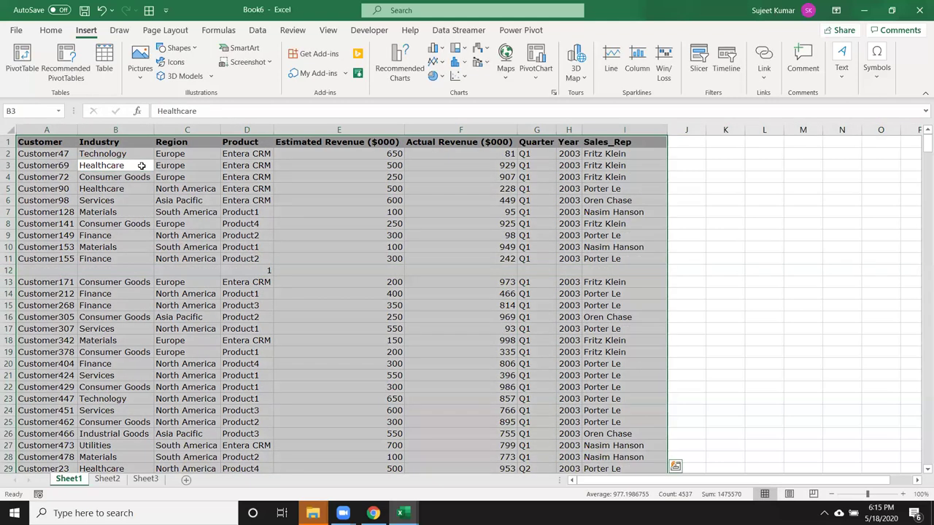
Delete row 12 so the data is contiguous again, ending on cell A1.
left_click(231, 272)
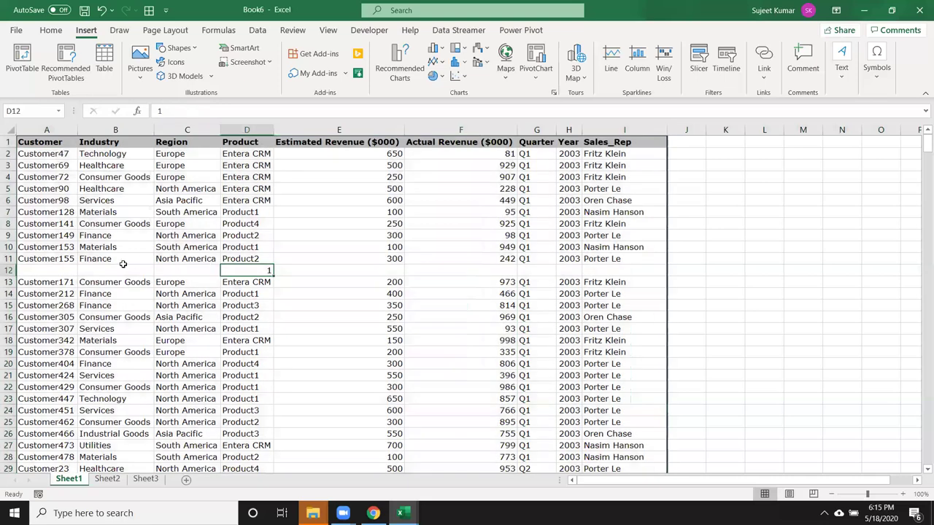
left_click(10, 270)
key("ctrl+minus")
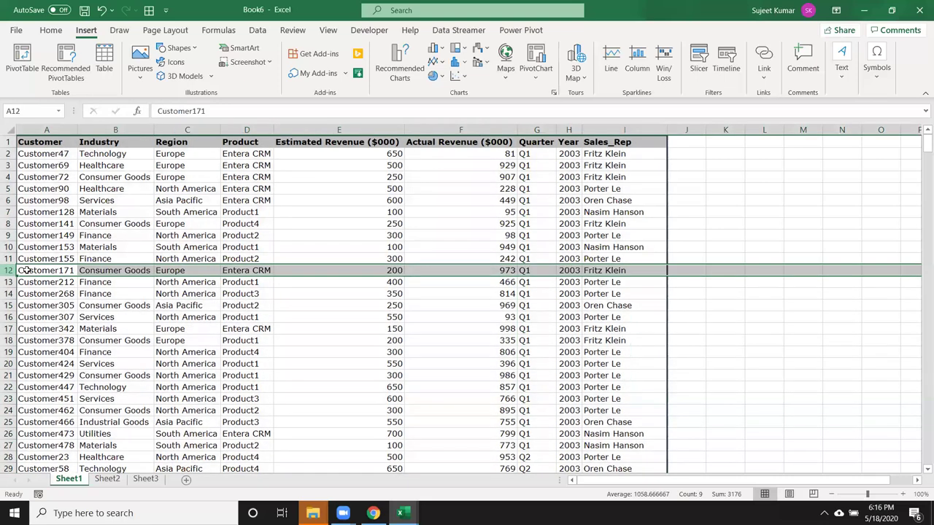
left_click(59, 131)
left_click(52, 150)
left_click(54, 143)
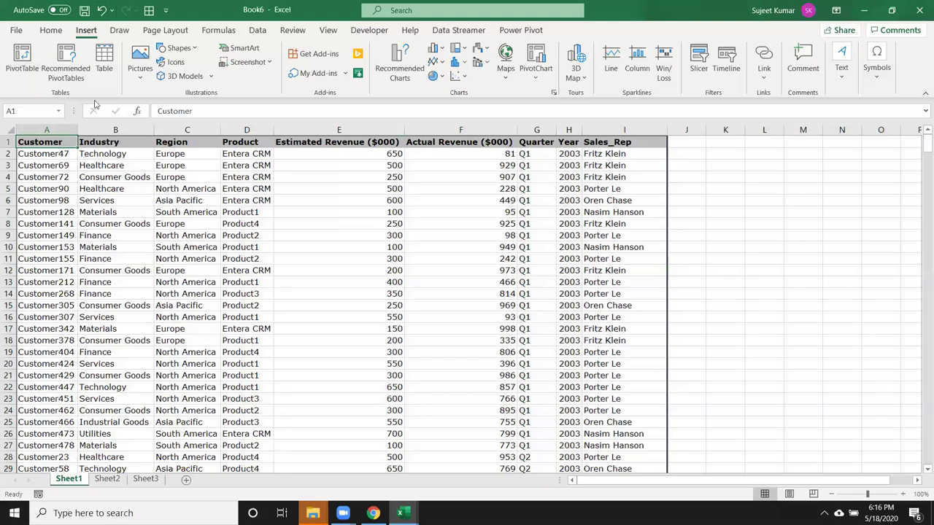
left_click(78, 65)
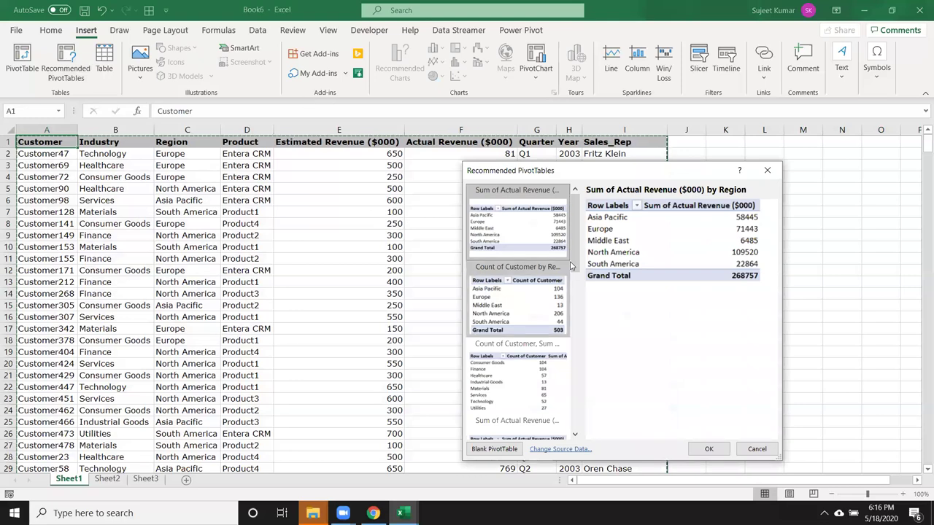
left_click_drag(579, 257, 582, 426)
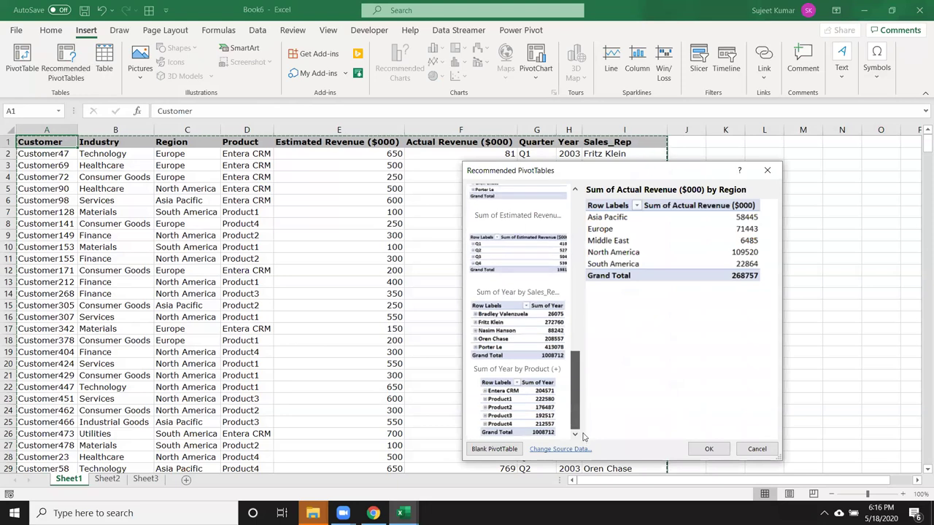
left_click(546, 413)
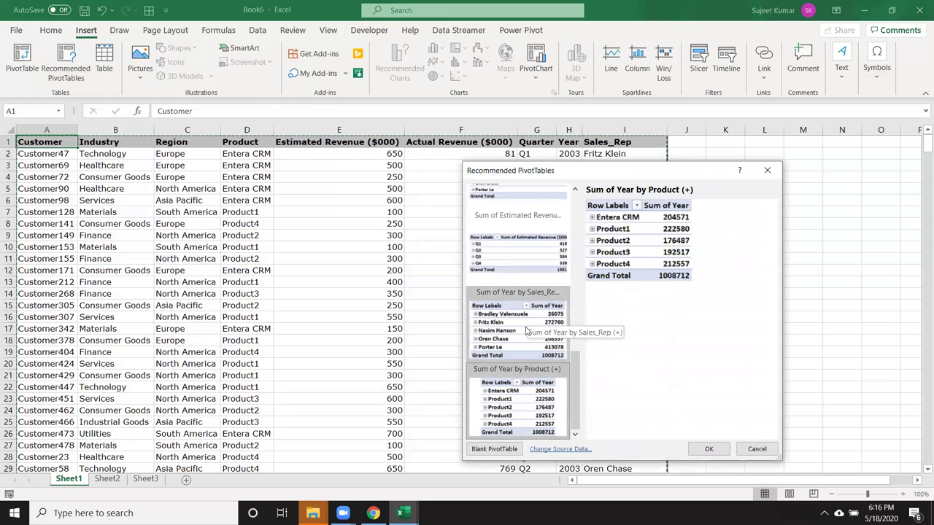
left_click(526, 330)
left_click(508, 274)
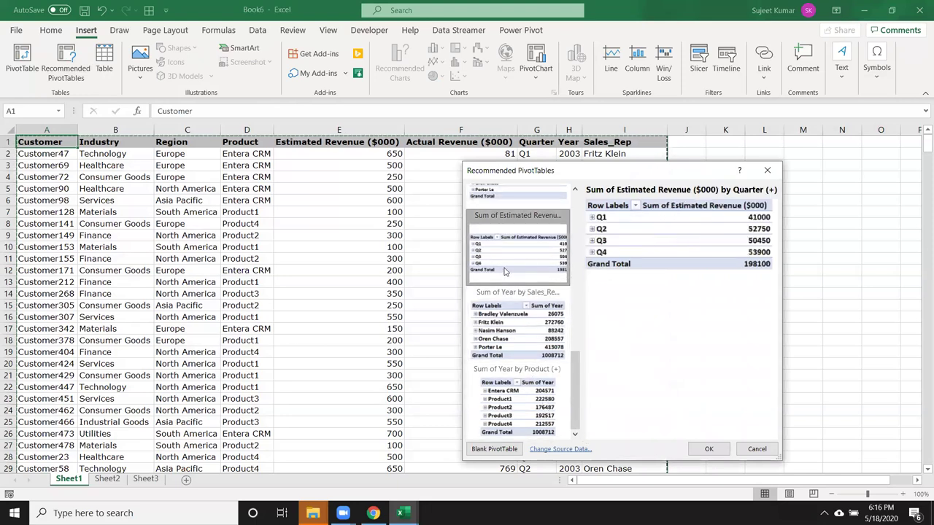
scroll(503, 289, "up", 5)
scroll(501, 295, "up", 5)
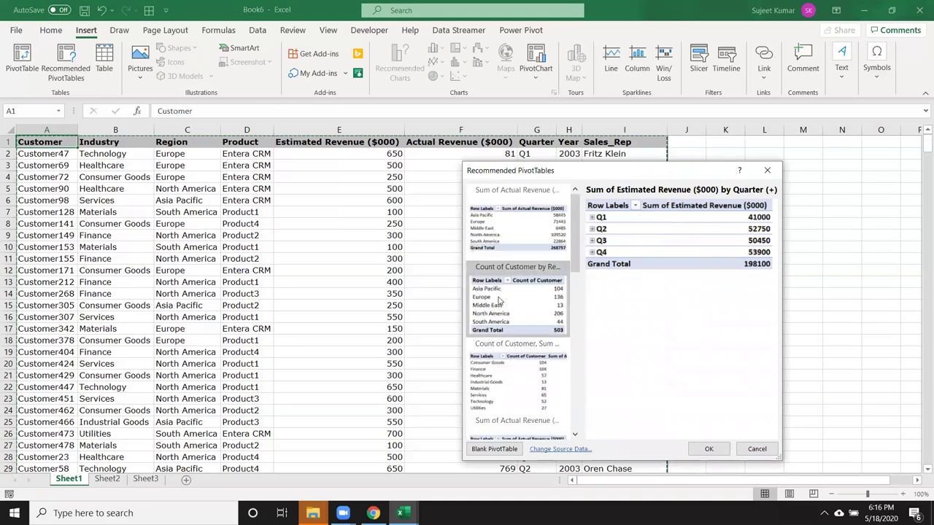
scroll(497, 304, "down", 3)
scroll(496, 312, "down", 3)
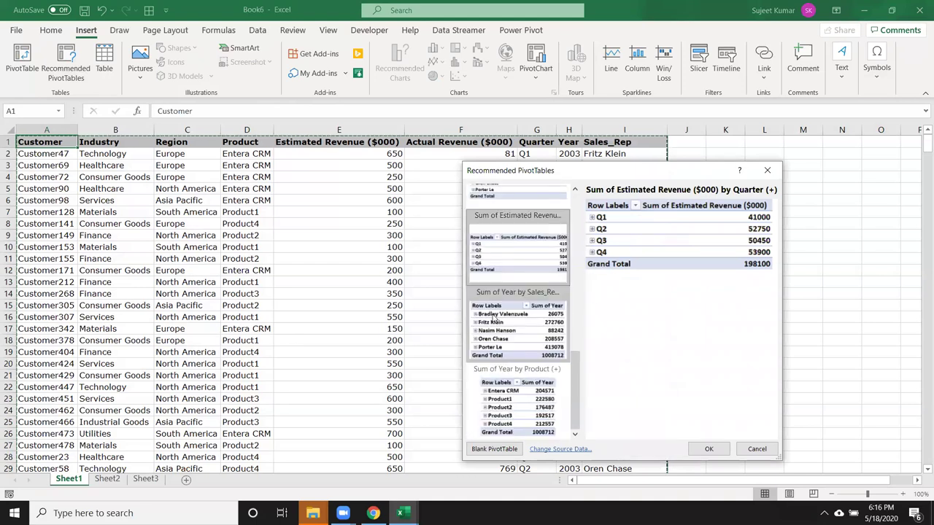
scroll(491, 319, "up", 5)
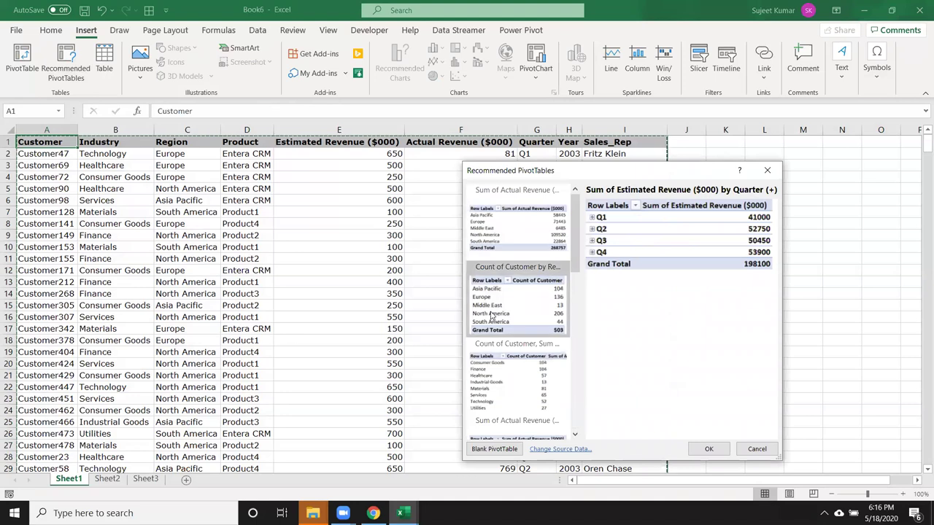
Create a PivotTable from Sheet1!$A$1:$I$504 on a new worksheet.
left_click(756, 448)
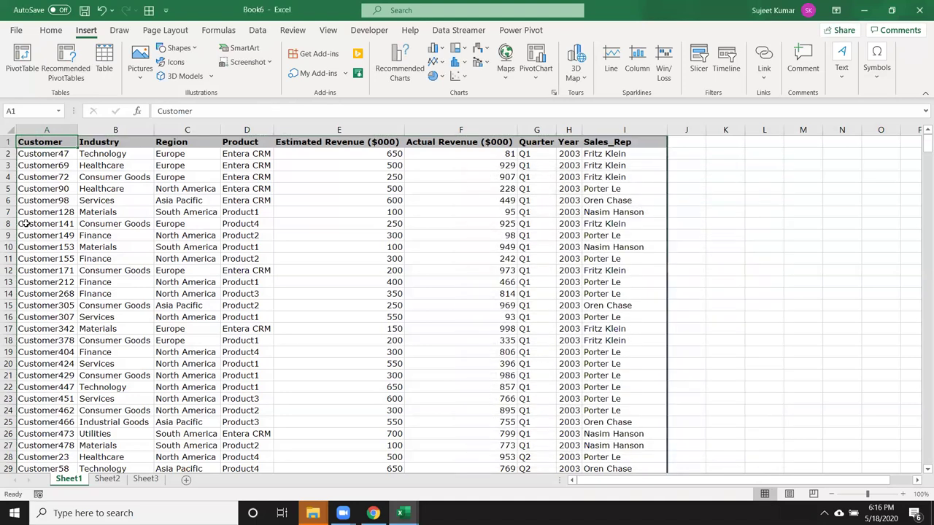
left_click(27, 69)
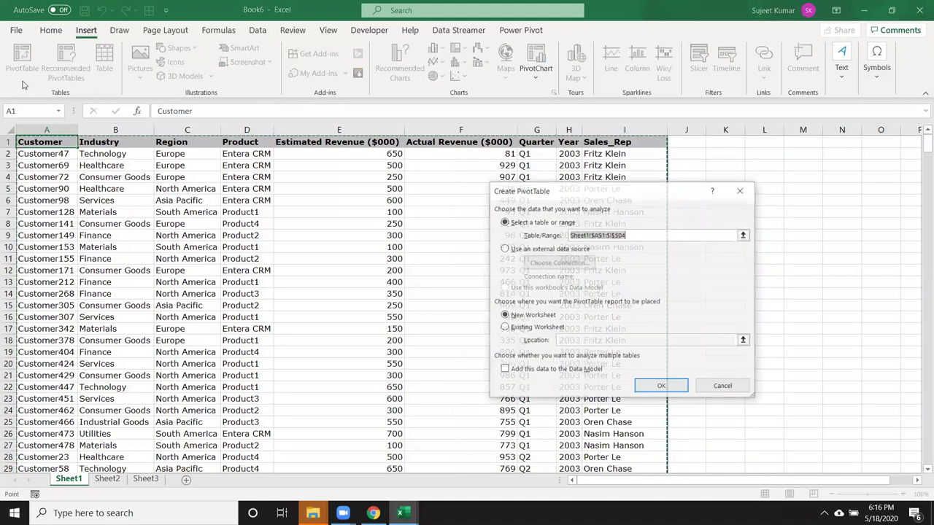
left_click_drag(653, 191, 577, 172)
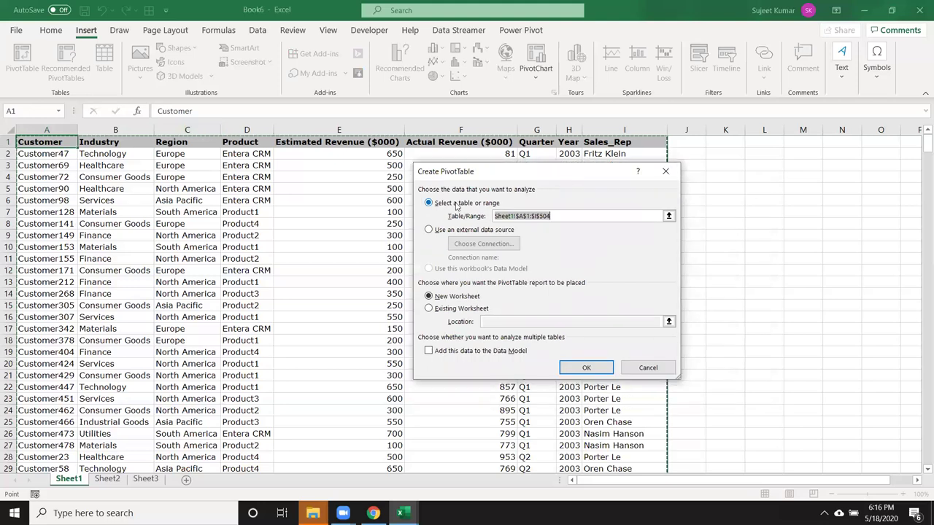
left_click(588, 367)
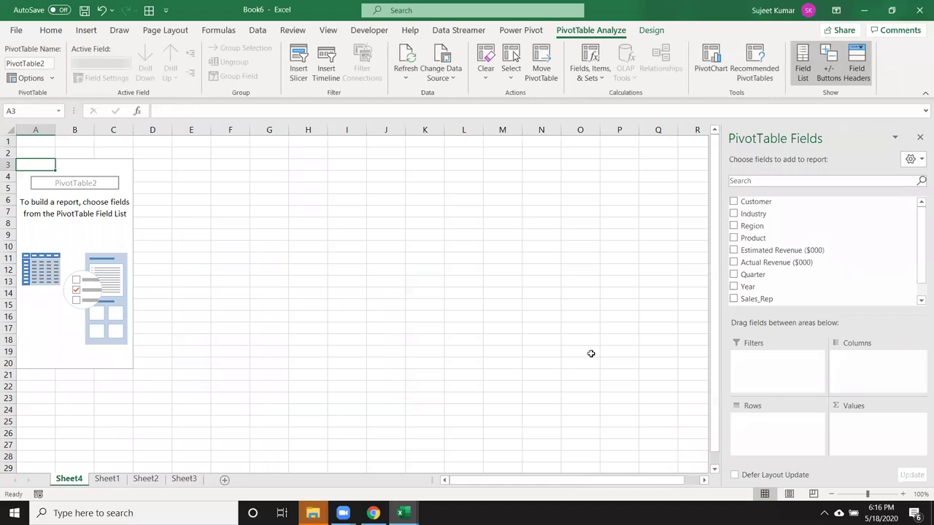
Return to Sheet1's data, show the Insert ribbon, and start a command search.
left_click(114, 480)
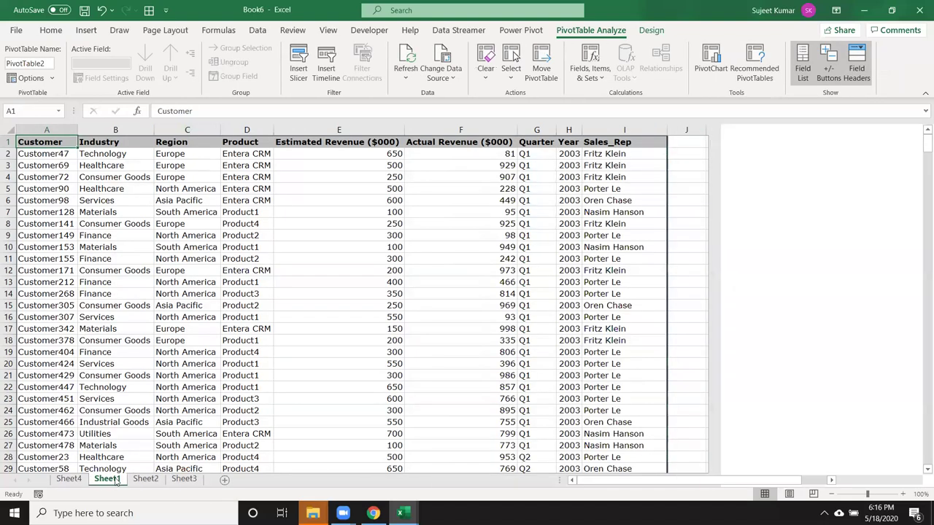
left_click(84, 34)
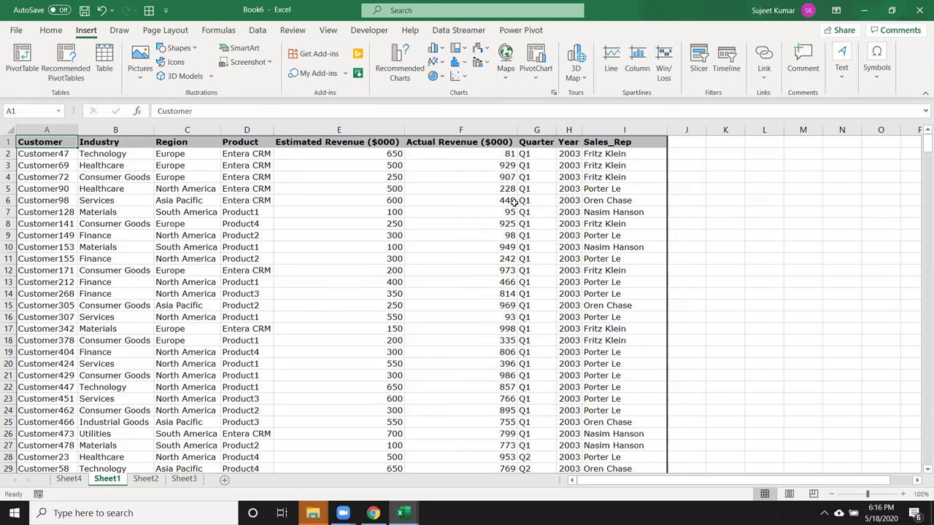
left_click(419, 16)
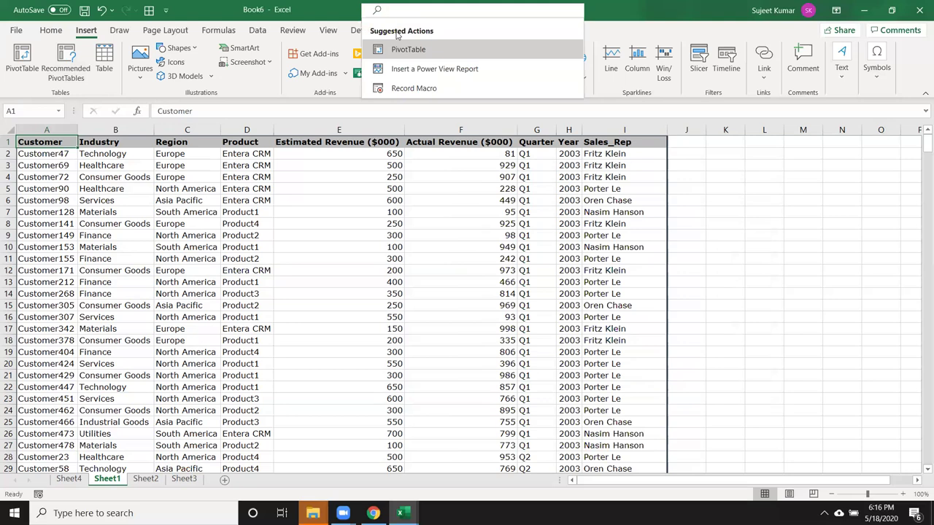
Search Help for 'shortcut' and browse the full results.
type("sh")
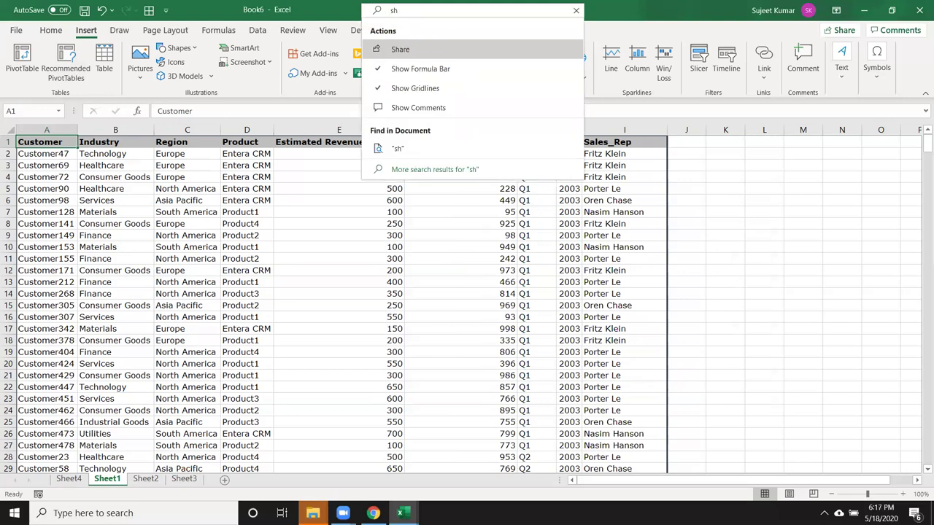
type("or")
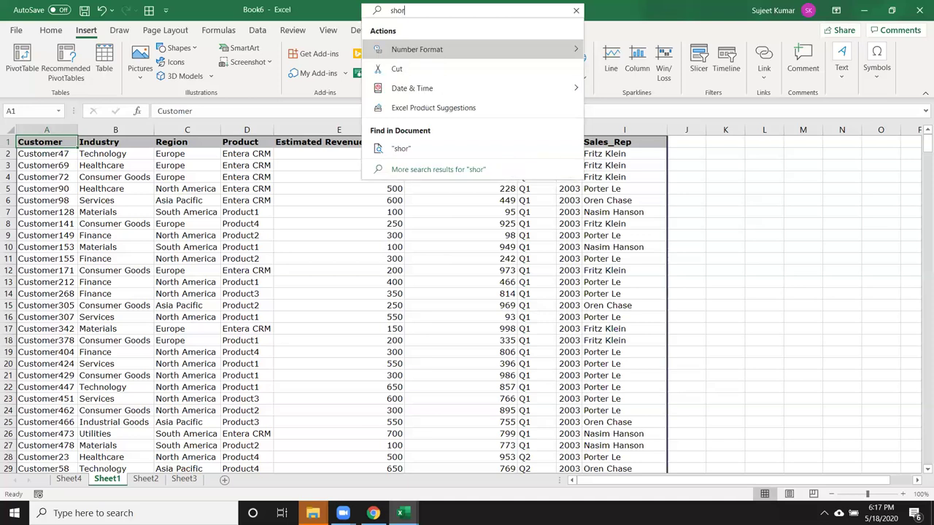
type("tcut")
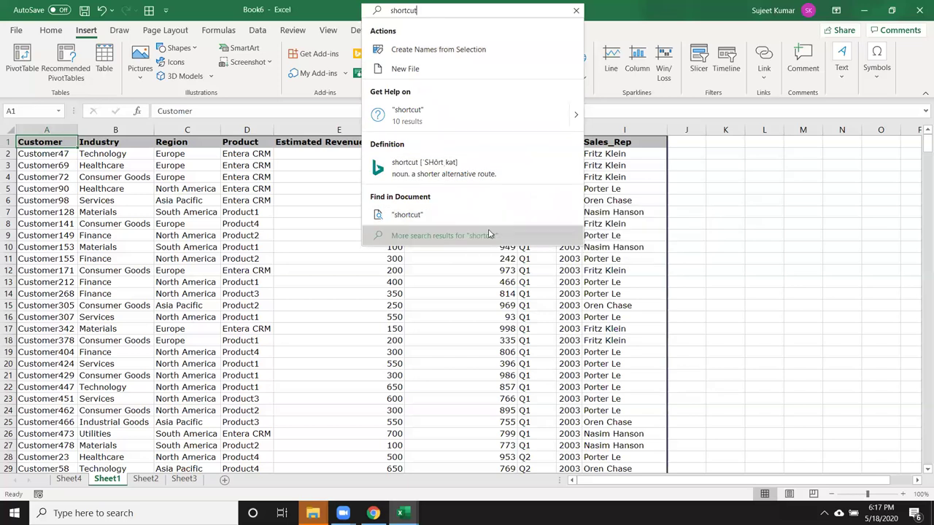
left_click(489, 237)
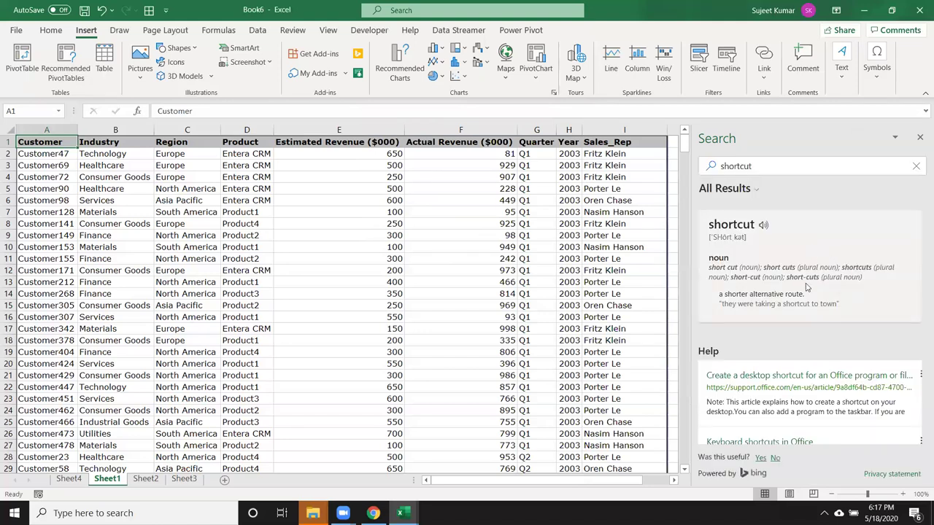
scroll(785, 349, "down", 2)
scroll(784, 350, "down", 2)
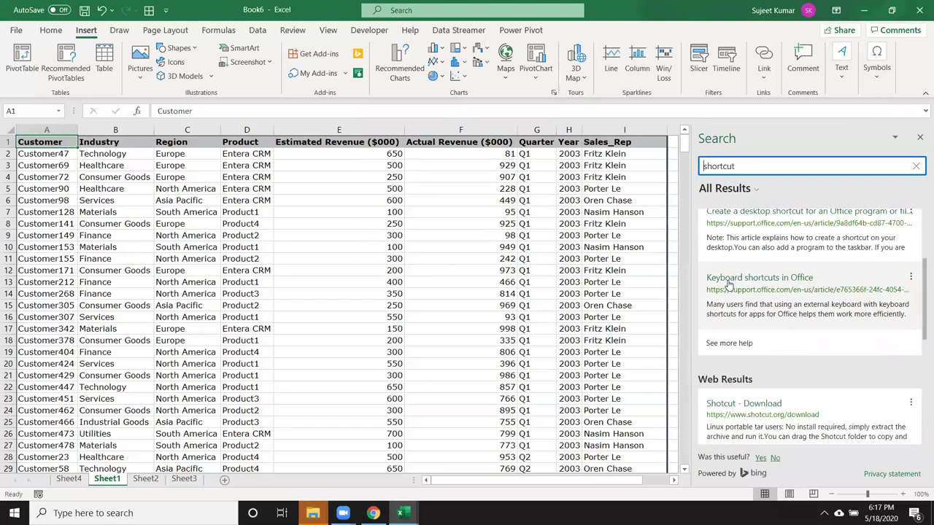
scroll(732, 292, "up", 1)
scroll(733, 299, "down", 2)
scroll(745, 407, "down", 2)
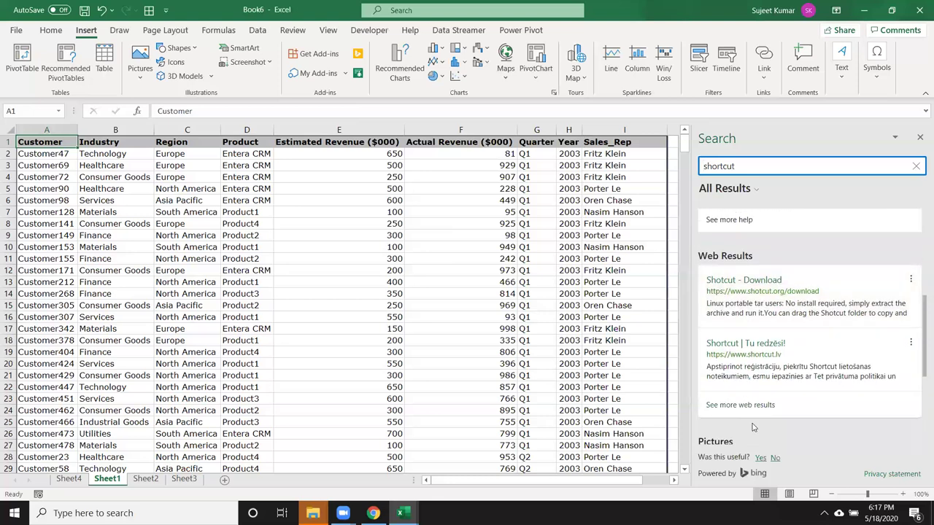
scroll(753, 427, "down", 2)
scroll(759, 350, "up", 3)
scroll(766, 285, "up", 2)
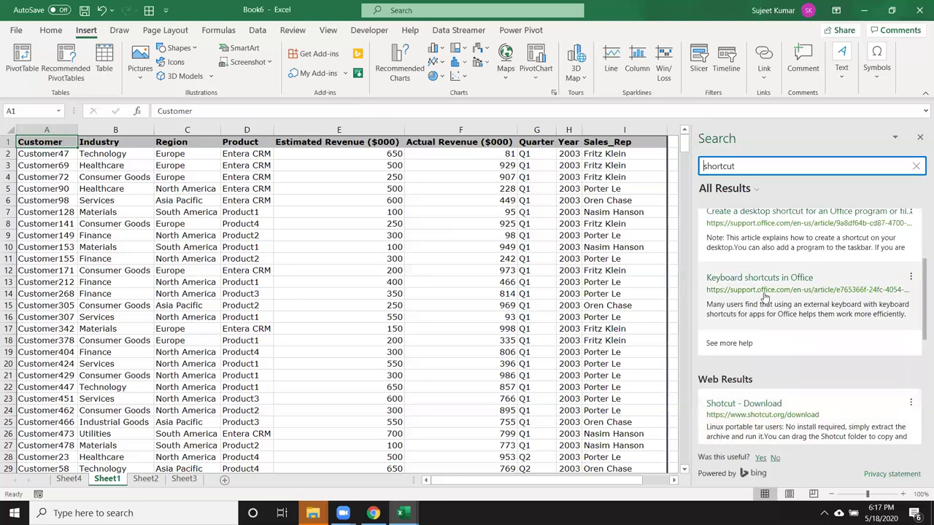
Read the 'Keyboard shortcuts in Excel' help article, then close the help pane.
left_click(768, 279)
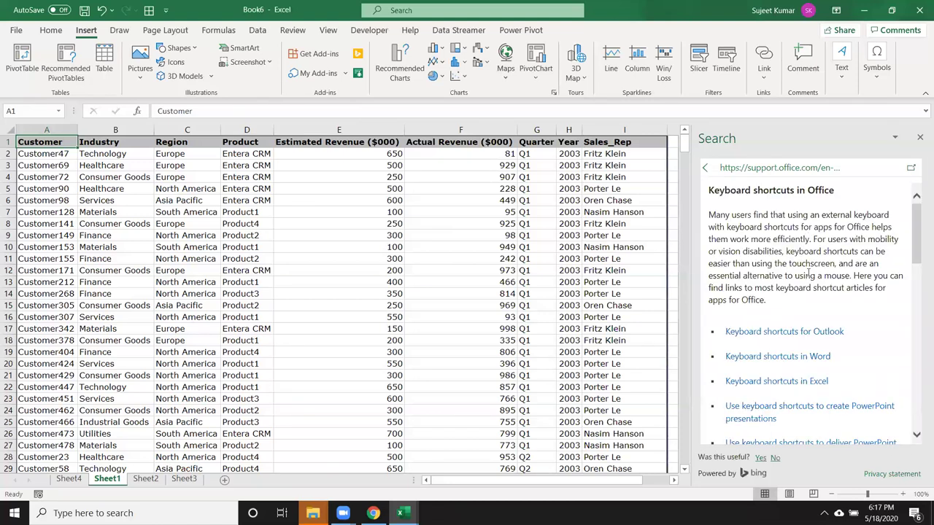
scroll(808, 292, "down", 1)
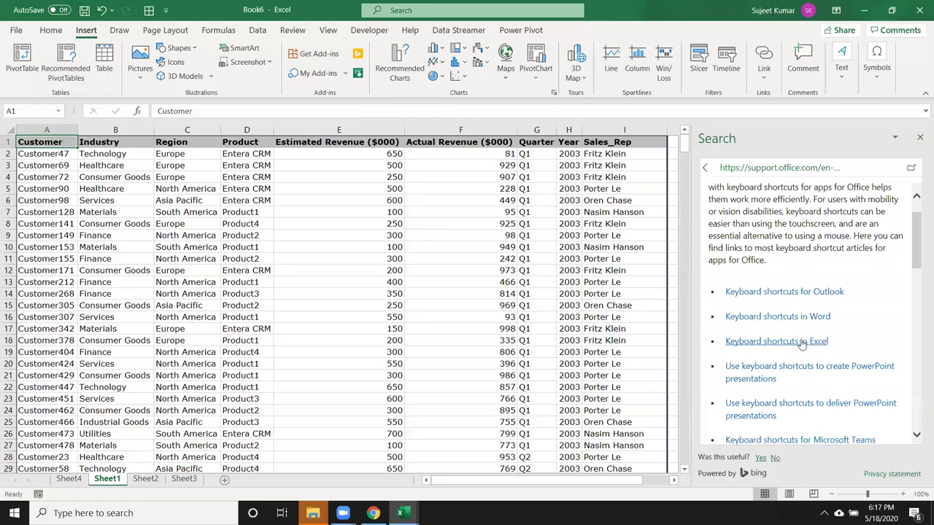
left_click(801, 344)
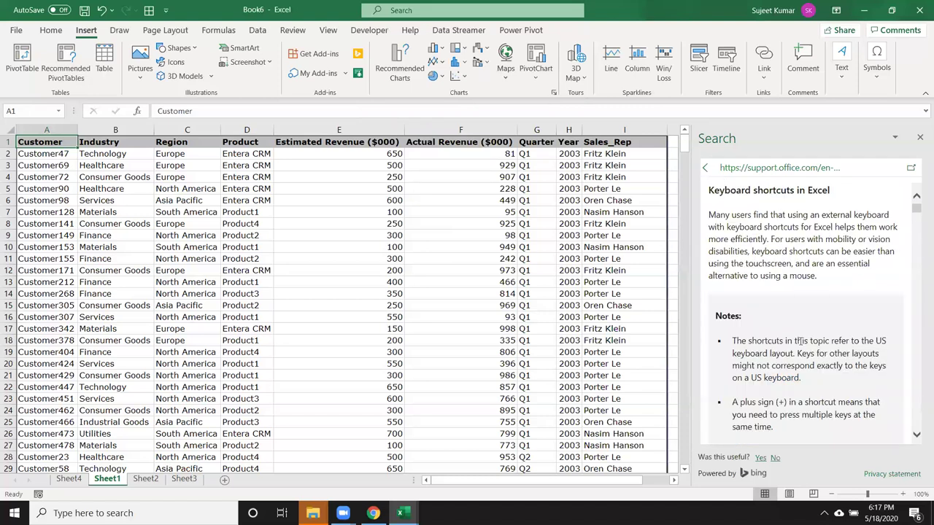
scroll(339, 304, "down", 1)
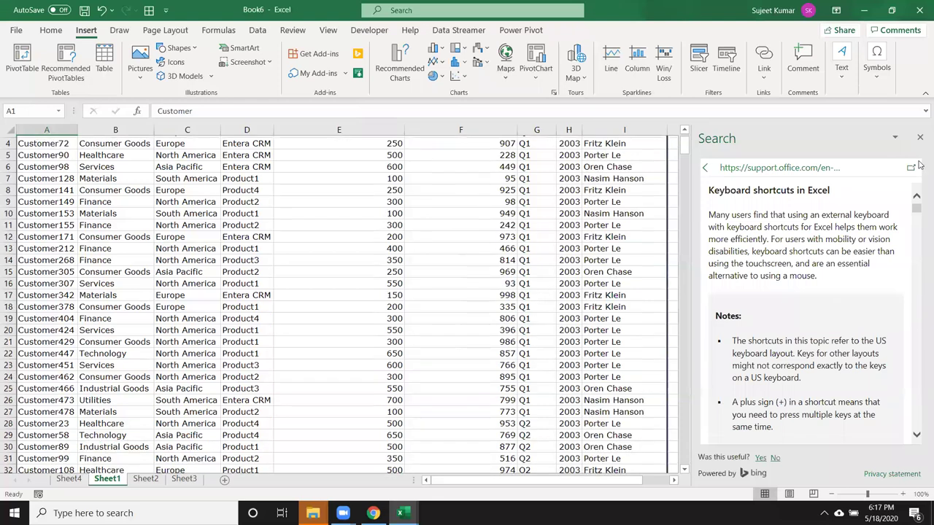
scroll(339, 304, "down", 1)
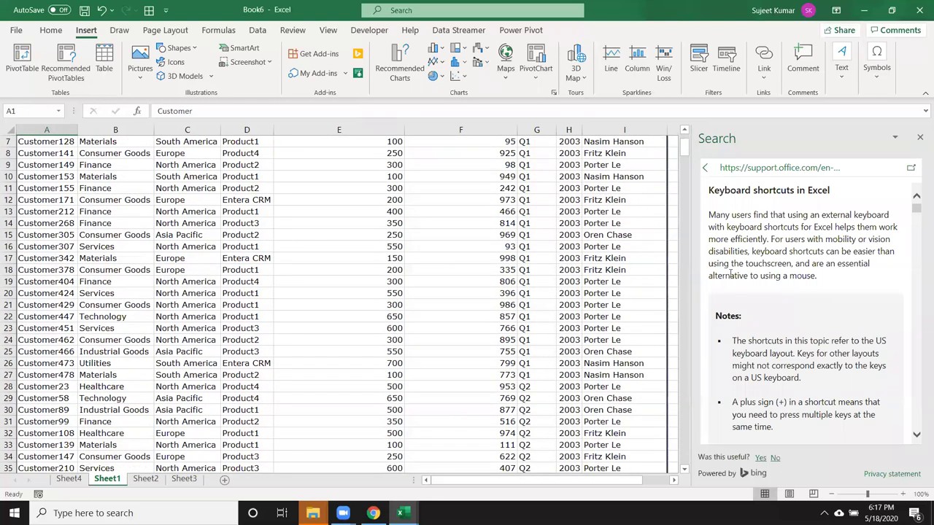
scroll(745, 275, "down", 3)
scroll(746, 276, "down", 4)
scroll(745, 276, "down", 3)
scroll(750, 267, "down", 3)
scroll(748, 248, "down", 3)
scroll(748, 224, "down", 2)
scroll(751, 234, "down", 3)
scroll(754, 246, "down", 2)
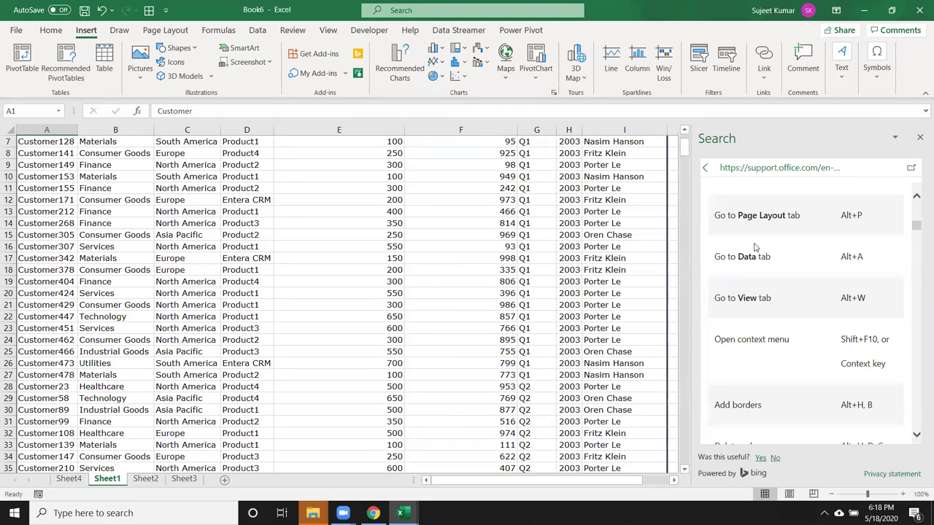
left_click(920, 139)
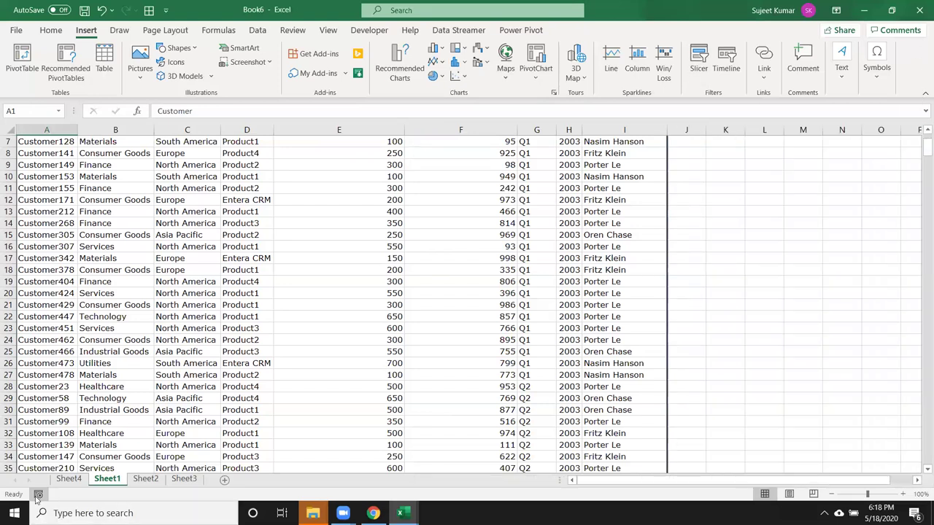
Check the Sheet1 source headers, then add Region as the Sheet4 PivotTable's row field.
left_click(69, 479)
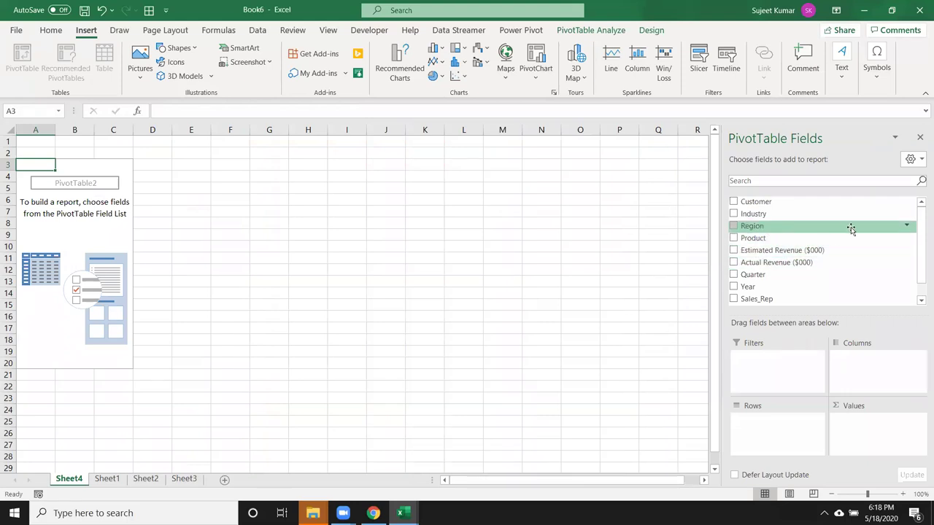
left_click_drag(919, 252, 921, 260)
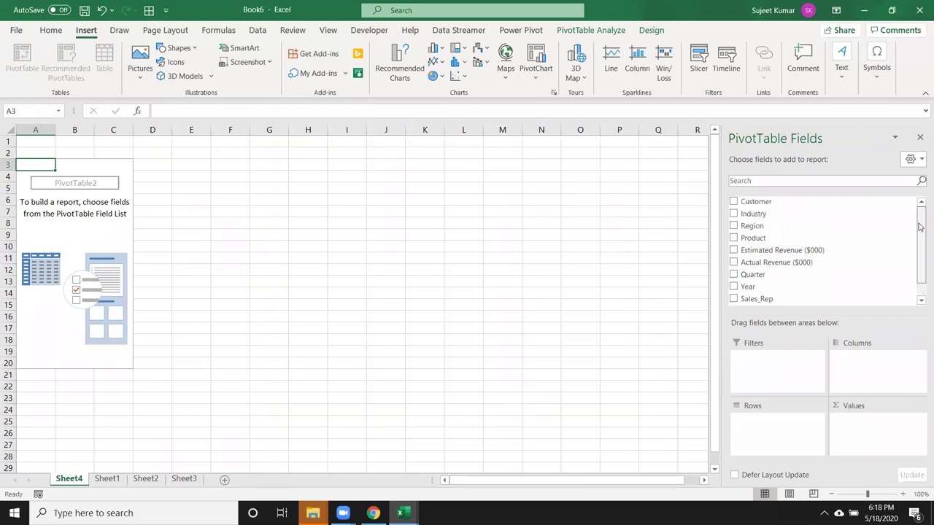
left_click(105, 479)
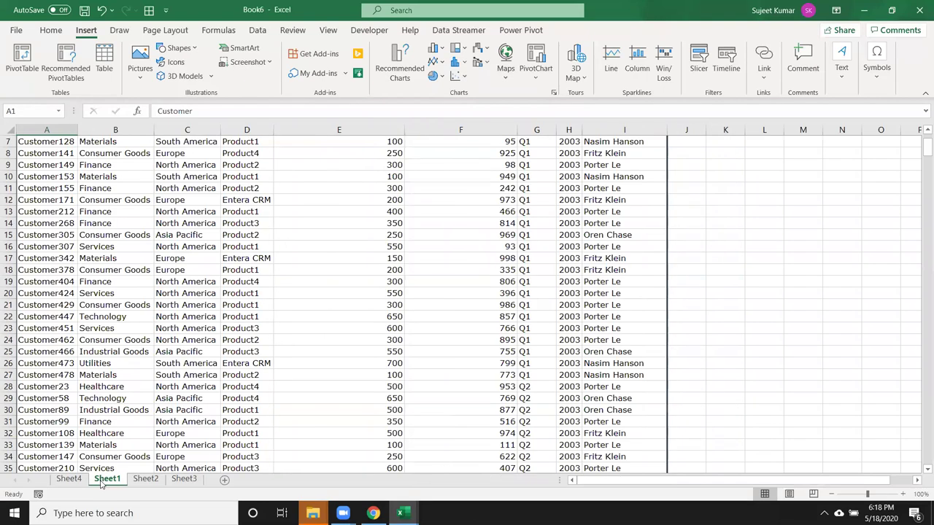
scroll(106, 467, "up", 2)
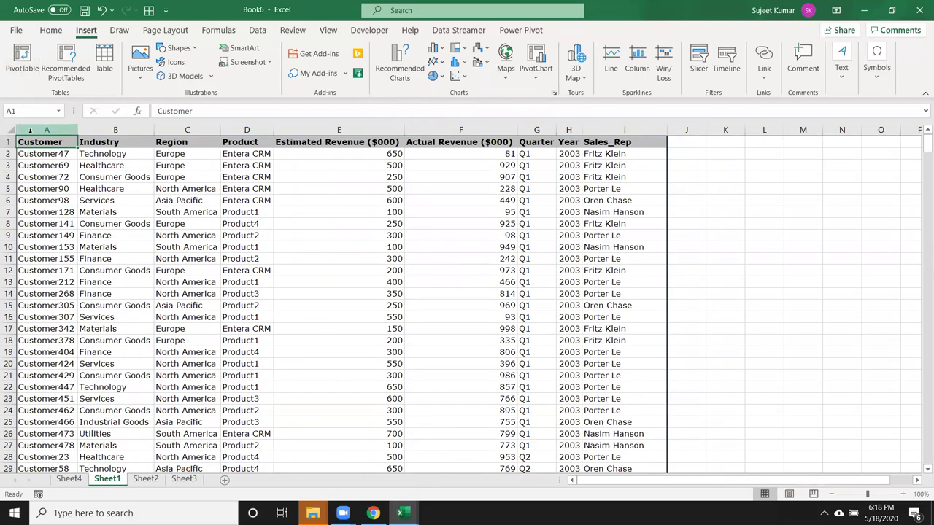
left_click_drag(40, 142, 615, 136)
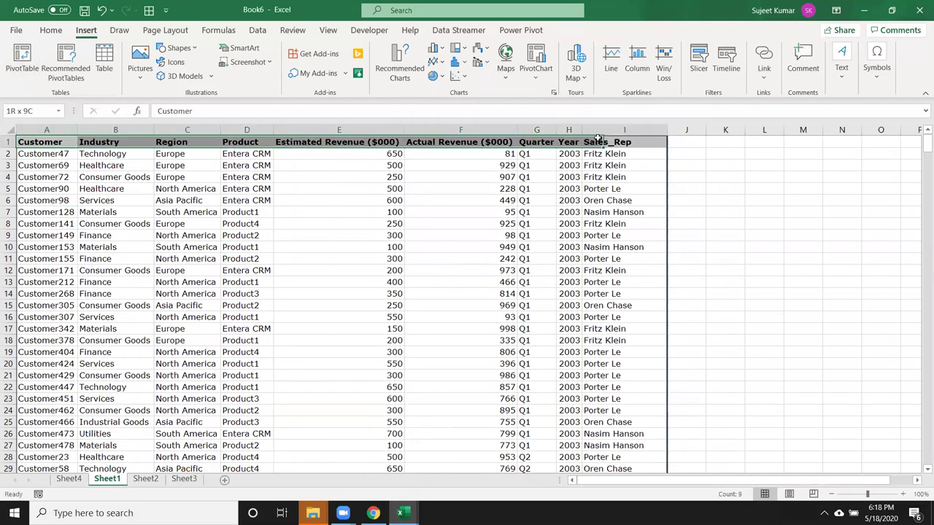
left_click(69, 479)
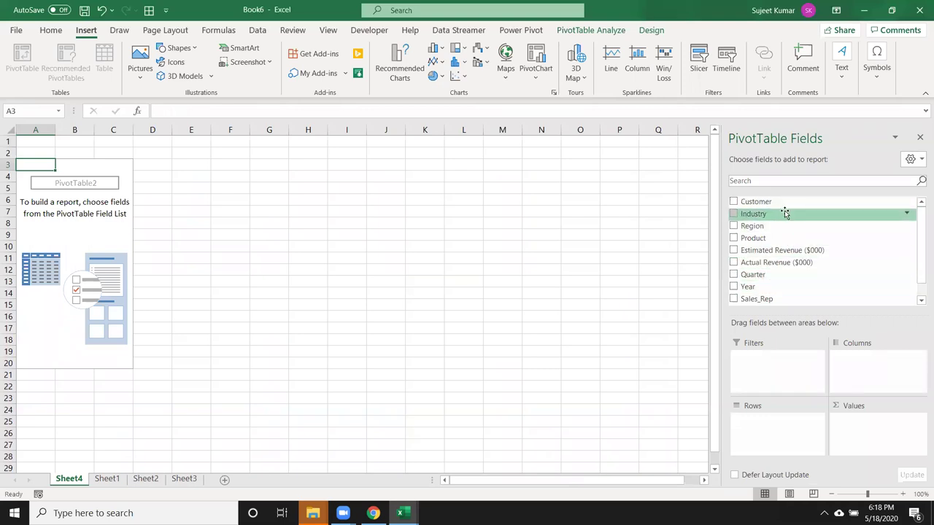
left_click_drag(785, 228, 773, 421)
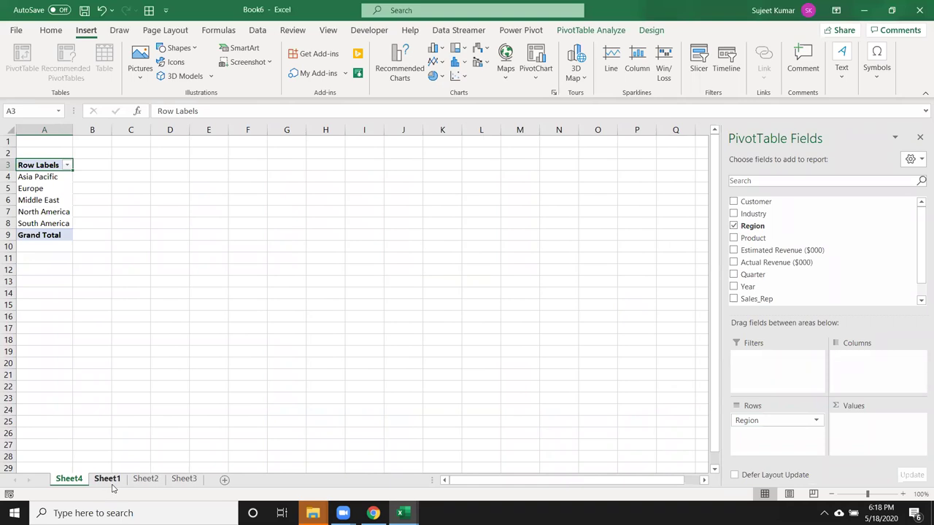
Compare the Region entries on Sheet1 with the PivotTable's region labels.
mouse_move(776, 420)
left_mouse_down()
mouse_move(882, 381)
mouse_move(772, 430)
left_mouse_up()
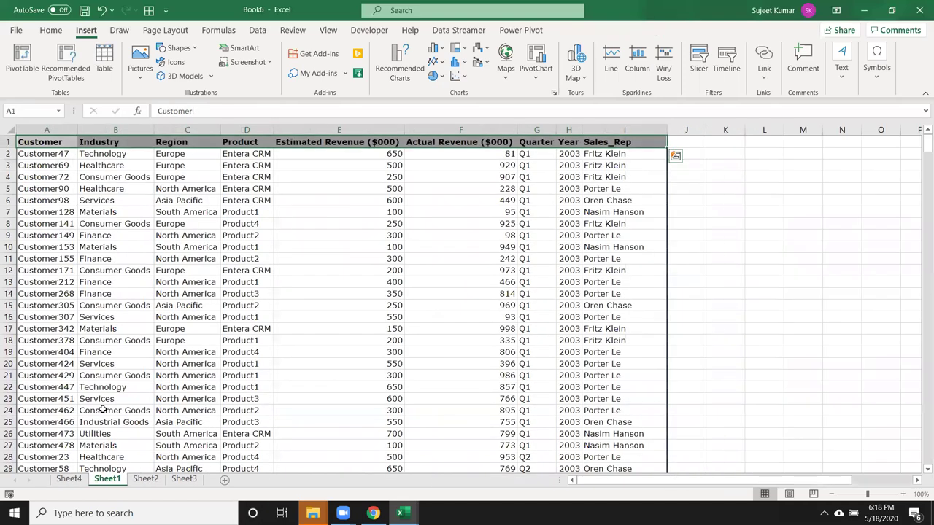
left_click(106, 478)
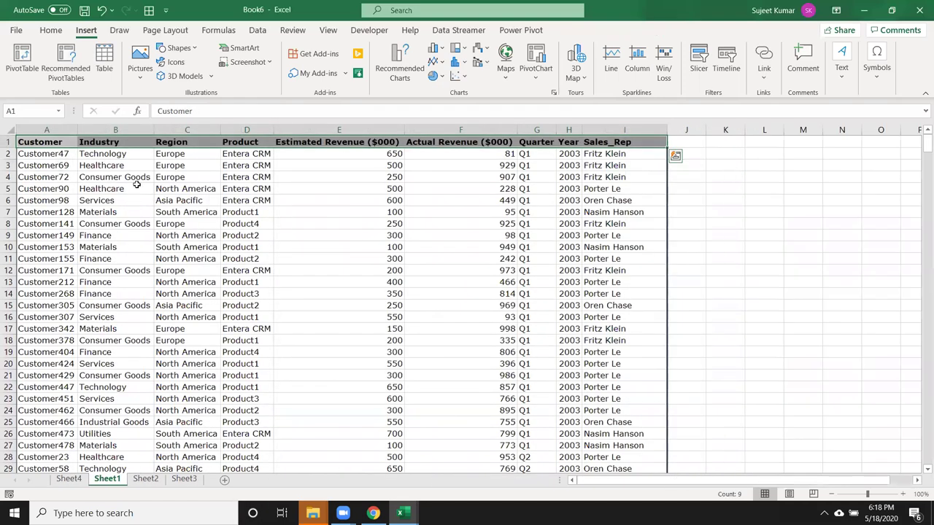
left_click_drag(169, 167, 184, 387)
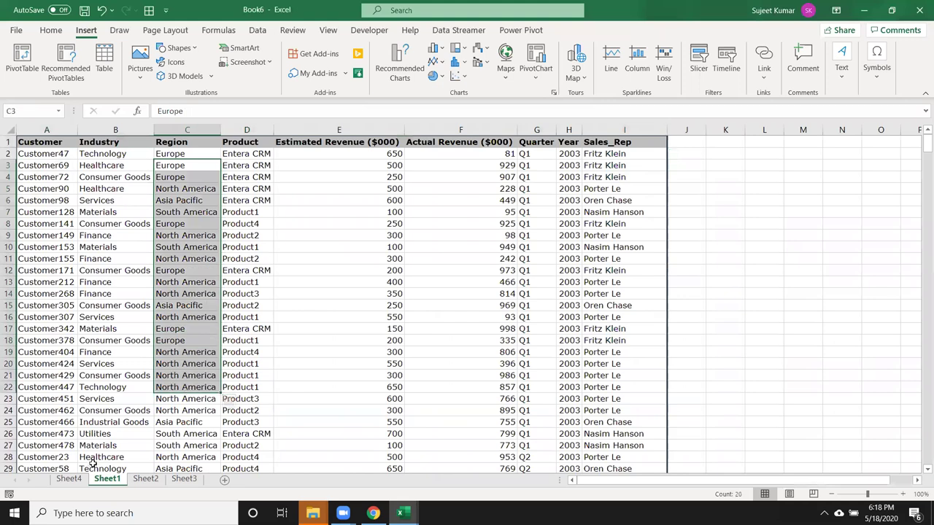
left_click(73, 479)
left_click_drag(62, 213, 65, 184)
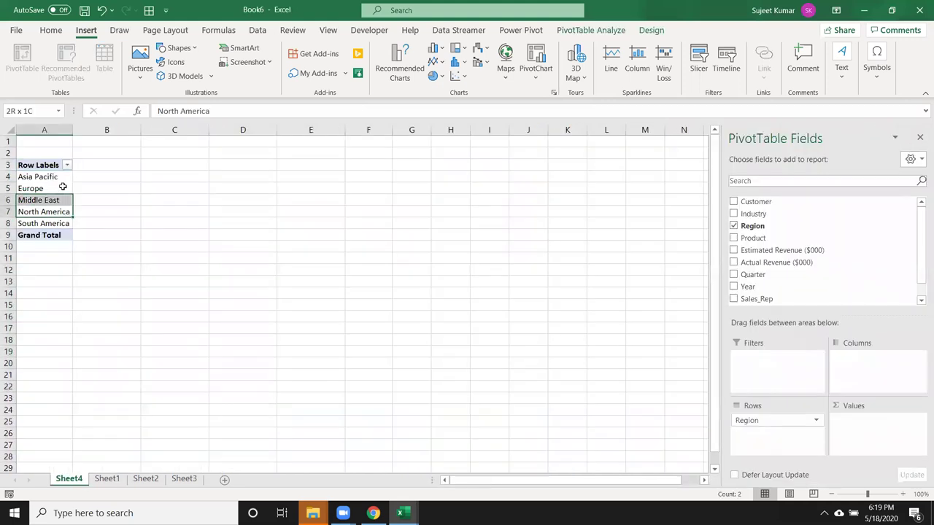
Add Estimated Revenue ($000) and Actual Revenue ($000) to the PivotTable values.
left_click_drag(759, 250, 885, 427)
left_click_drag(773, 262, 904, 446)
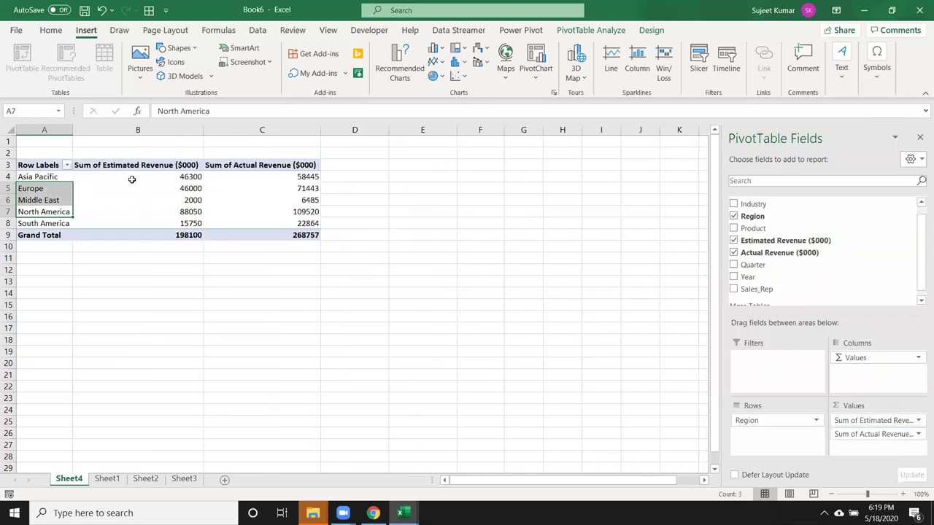
left_click(226, 267)
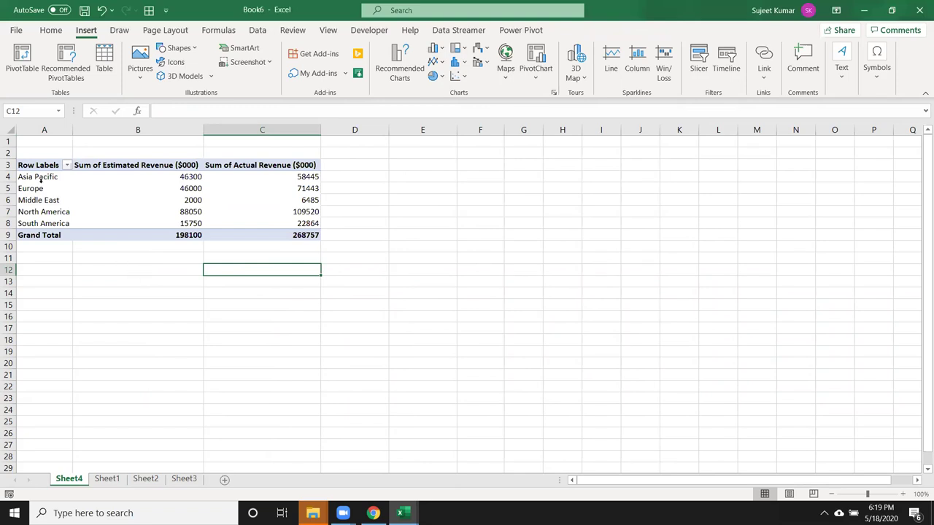
Rename the Row Labels header to 'Region' and the B3 header to 'Total Estimated Revenue'.
left_click(39, 167)
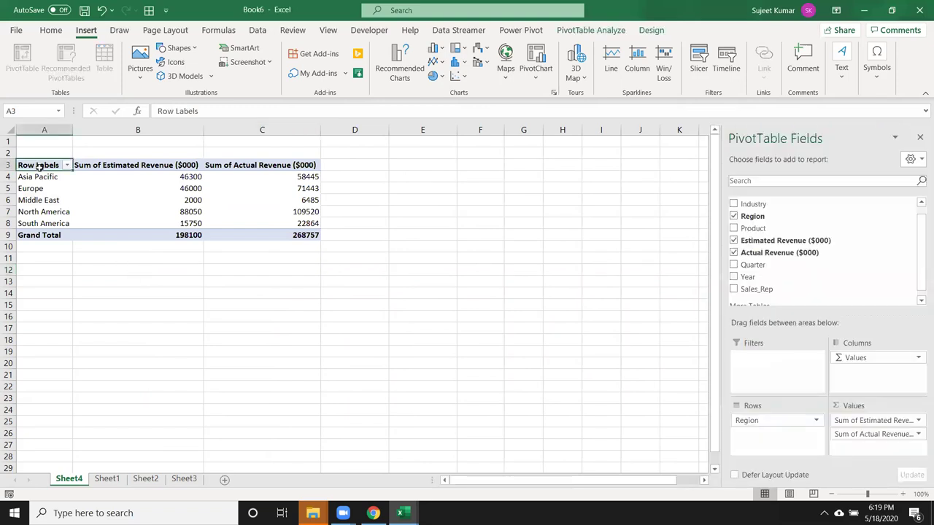
type("Re")
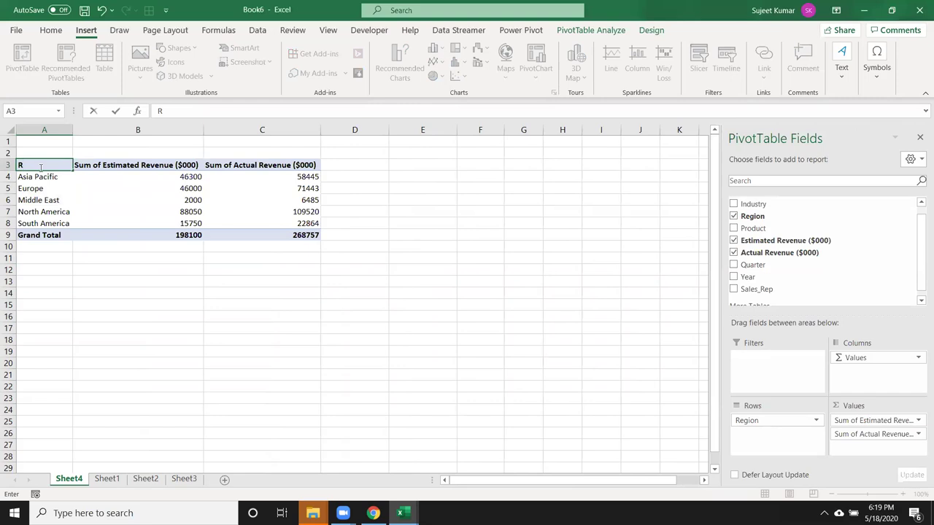
type("gion")
key("Return")
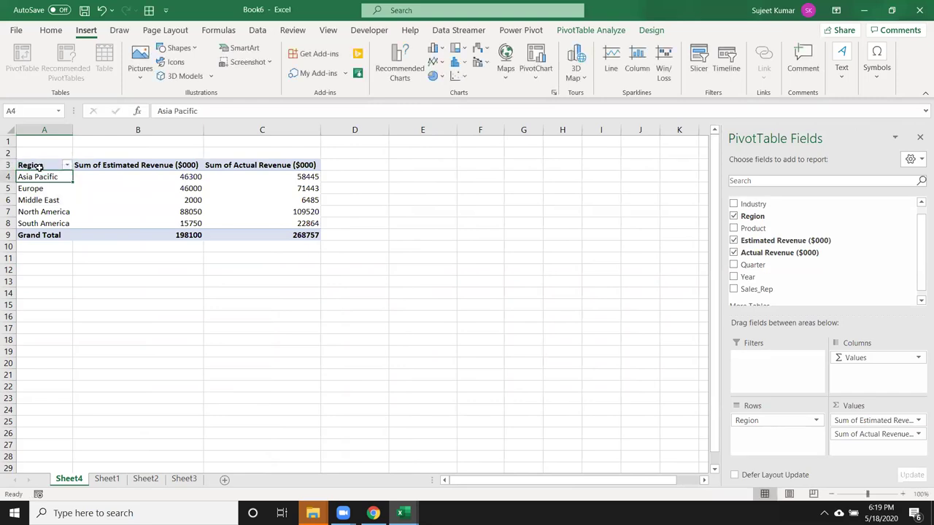
key("Up")
key("Right")
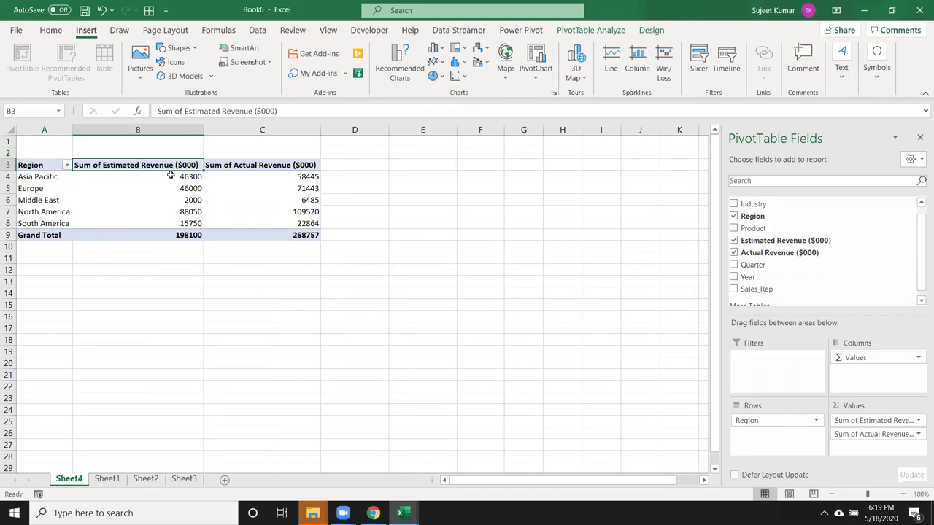
left_click(283, 111)
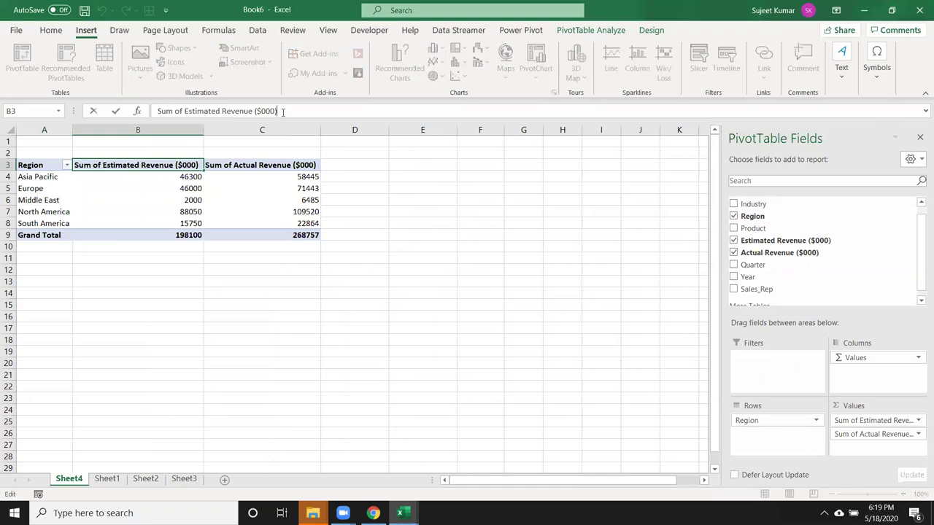
key("BackSpace")
key("BackSpace")
key("BackSpace")
key("BackSpace")
key("BackSpace")
key("BackSpace")
key("Home")
key("Delete")
key("Delete")
key("Delete")
key("Delete")
key("Delete")
key("Delete")
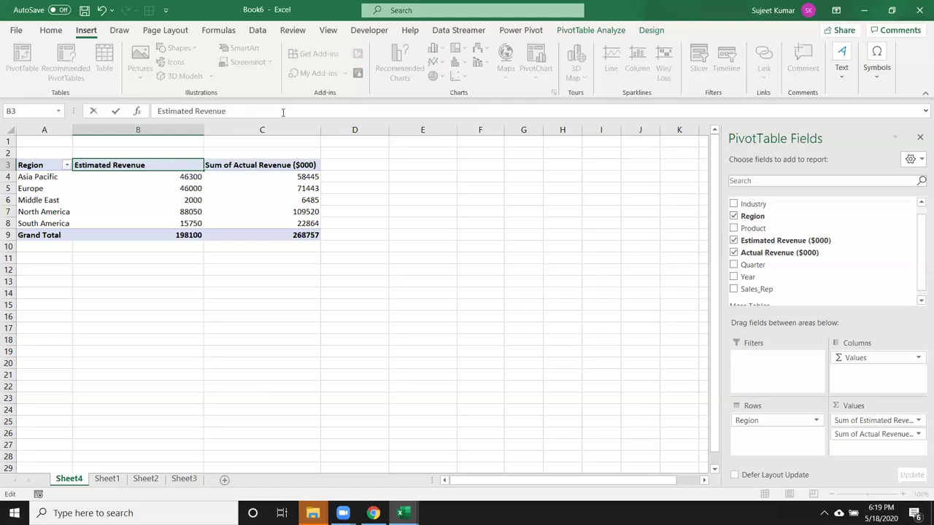
type("Total")
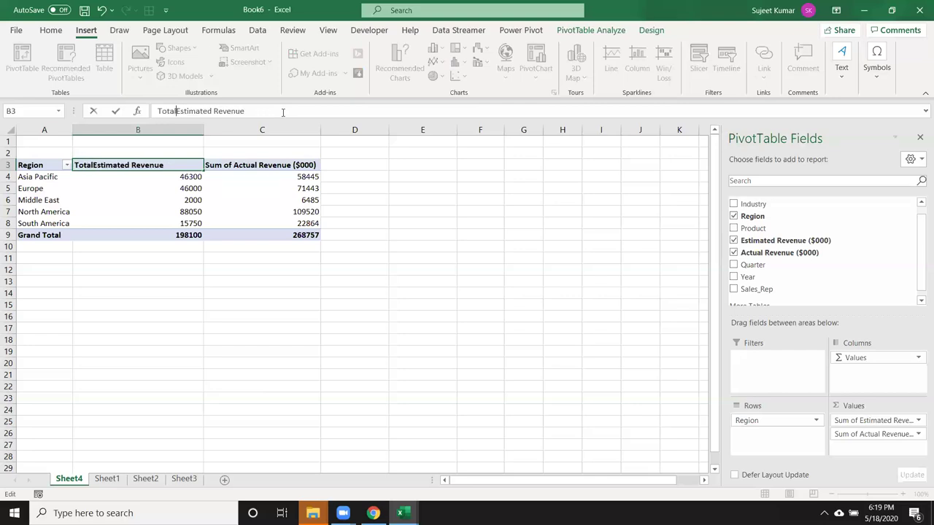
key("Return")
Rename the C3 header to 'Total Actual Revenue'.
key("Up")
key("Right")
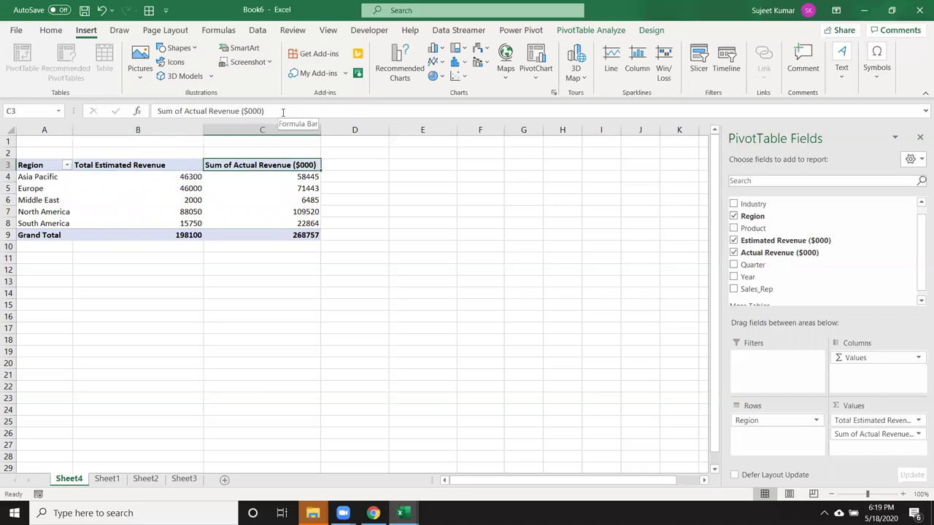
key("F2")
key("BackSpace")
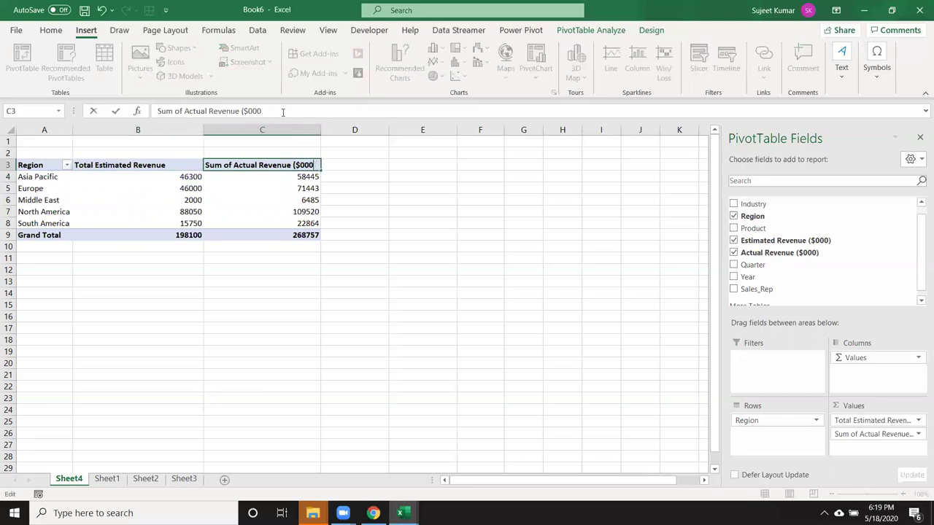
key("BackSpace")
key("BackSpace")
key("BackSpace")
key("BackSpace")
key("BackSpace")
key("BackSpace")
key("BackSpace")
key("BackSpace")
key("BackSpace")
key("BackSpace")
key("BackSpace")
type("Total")
key("Return")
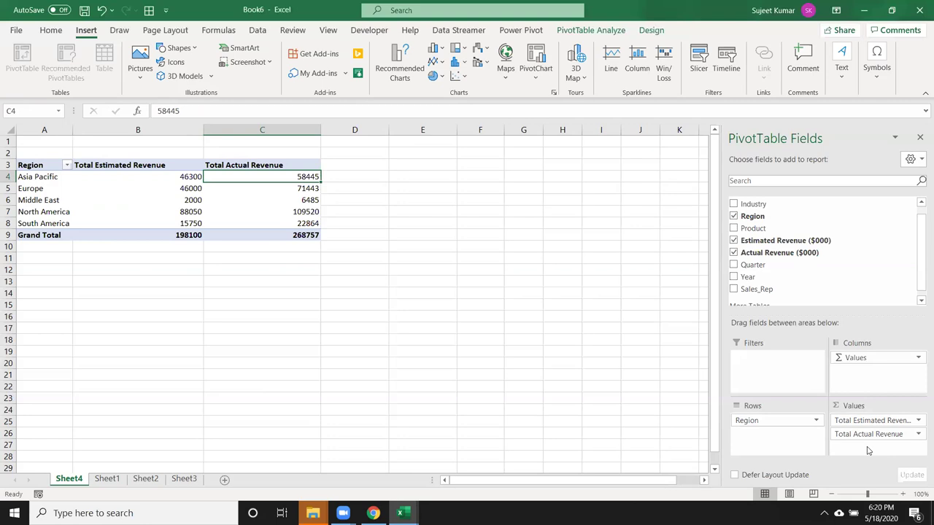
Select the whole PivotTable range and review the Home formatting options.
left_click(308, 314)
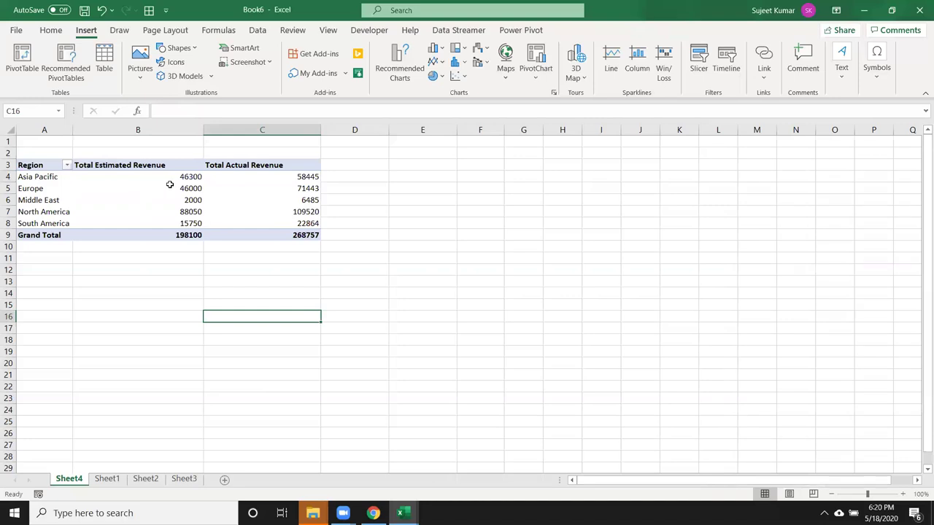
left_click(169, 187)
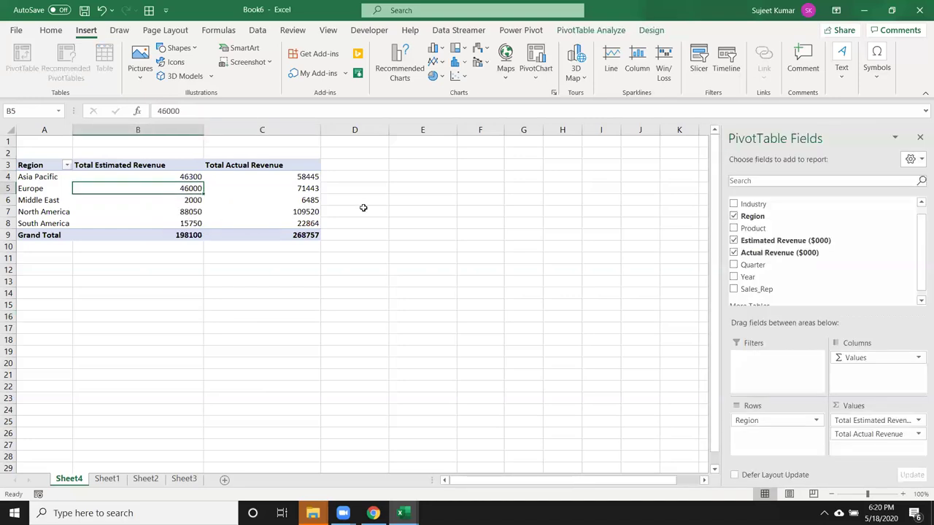
left_click_drag(37, 166, 283, 234)
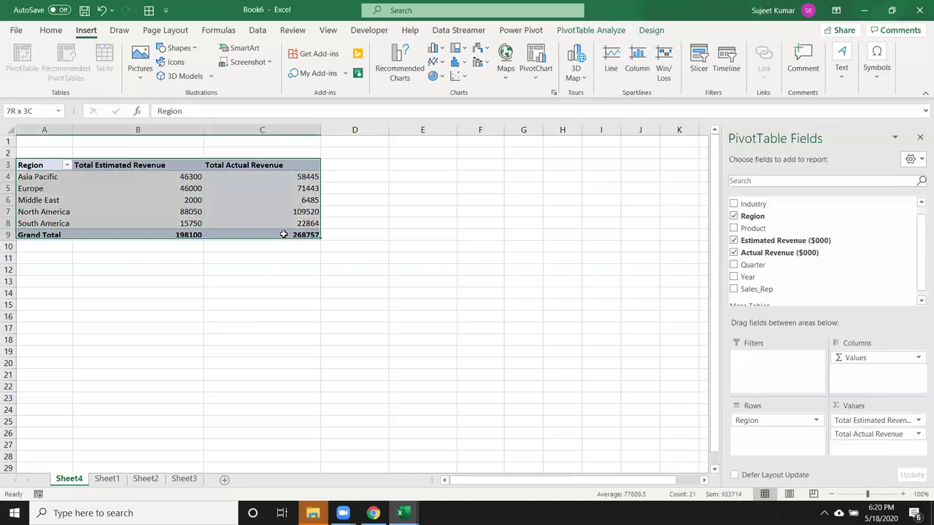
left_click(50, 31)
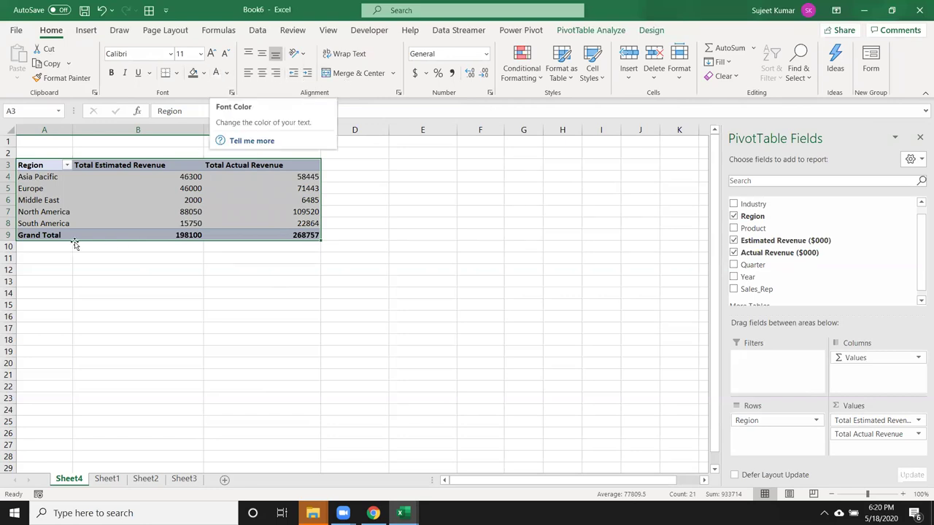
left_click_drag(13, 247, 9, 340)
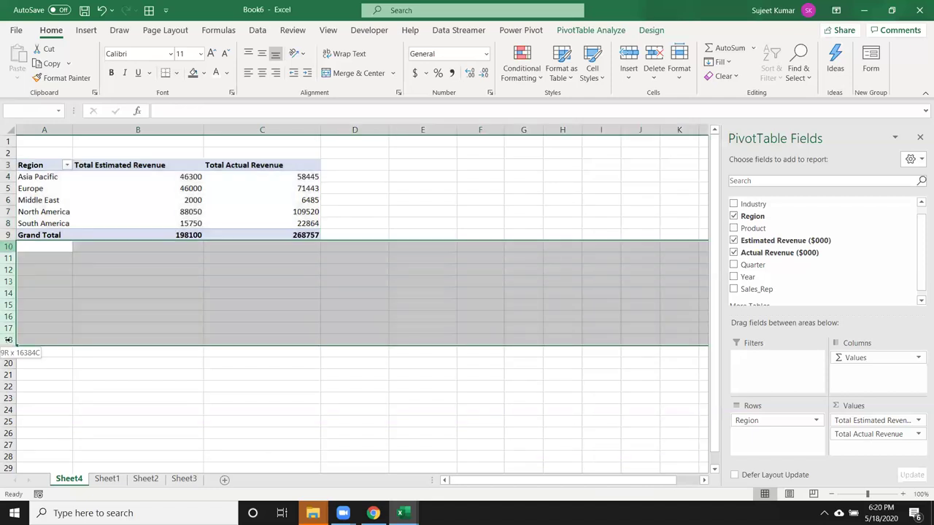
left_click(124, 198)
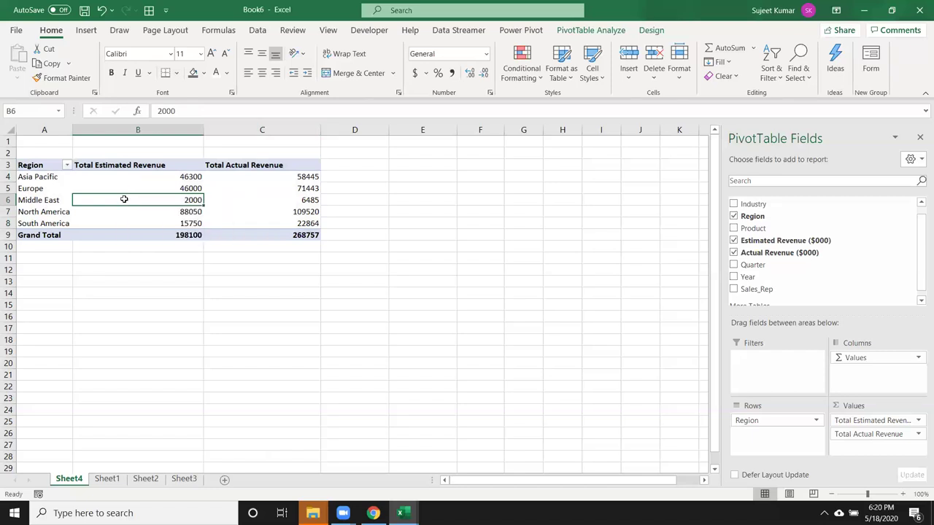
Apply the gray Dark style from the PivotTable Styles gallery to the Region revenue table.
left_click(651, 31)
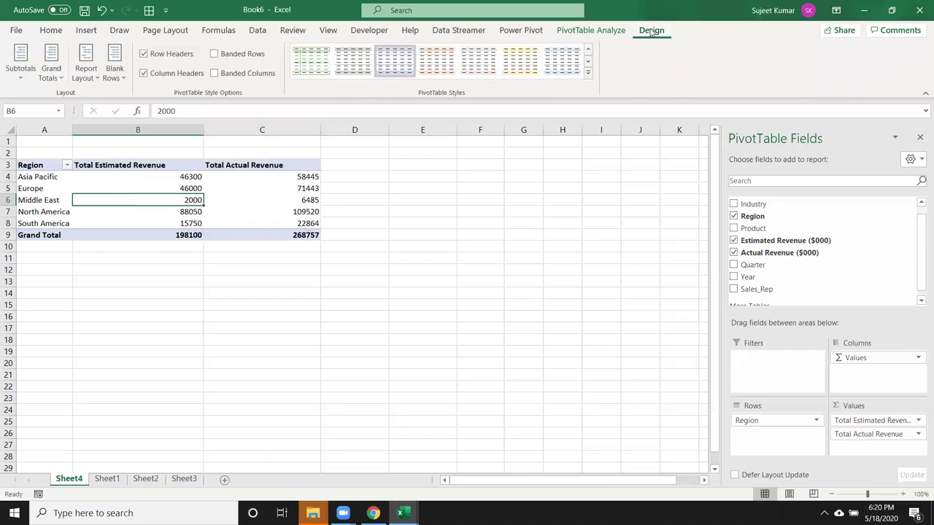
left_click(567, 223)
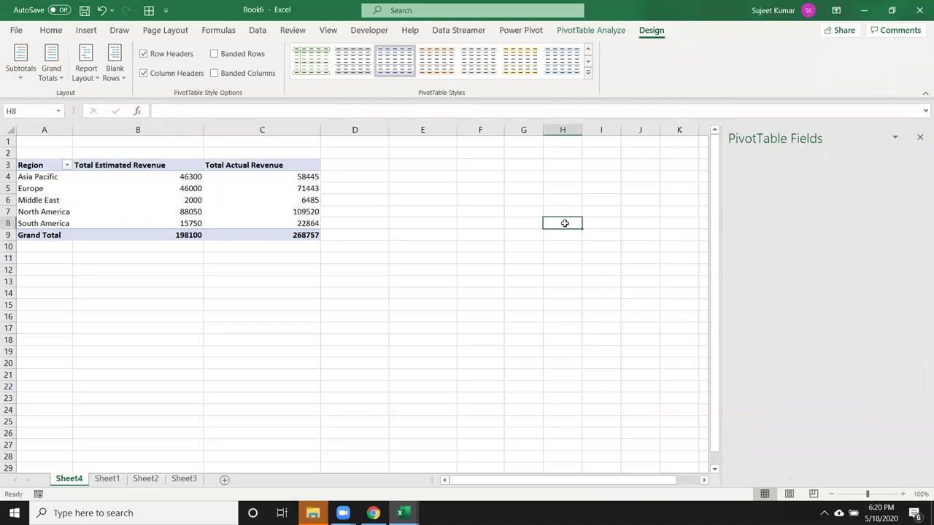
left_click(262, 204)
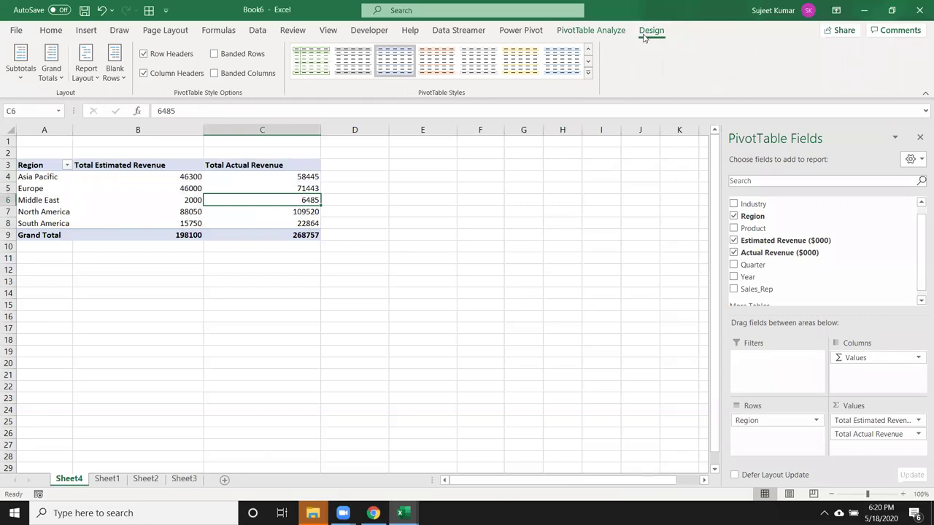
left_click(588, 72)
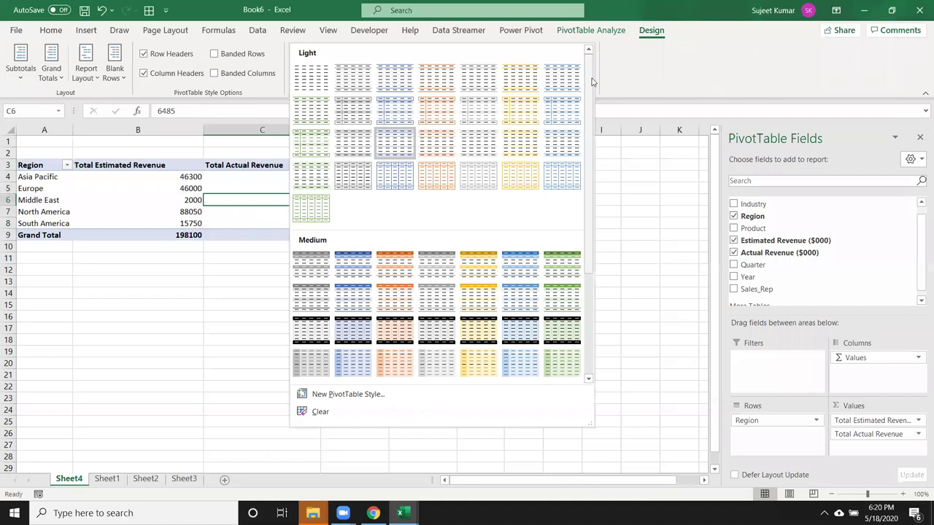
scroll(477, 266, "down", 3)
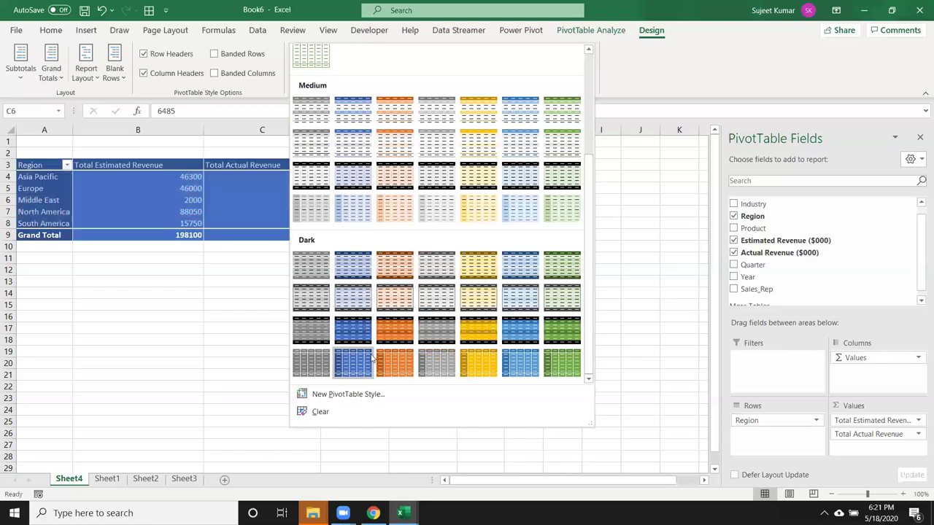
left_click(315, 363)
left_click(254, 305)
left_click(258, 200)
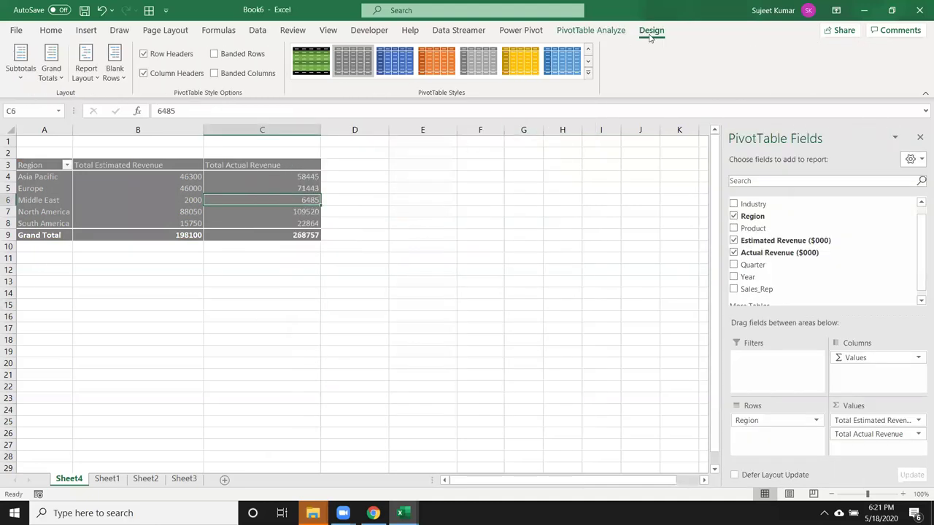
left_click(591, 30)
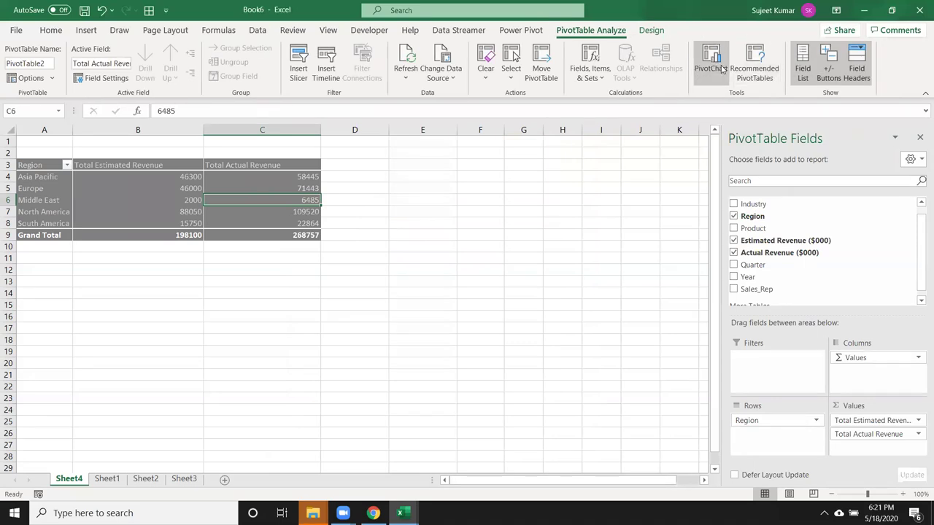
Insert a clustered column PivotChart and move it beside the table near column D.
left_click(86, 30)
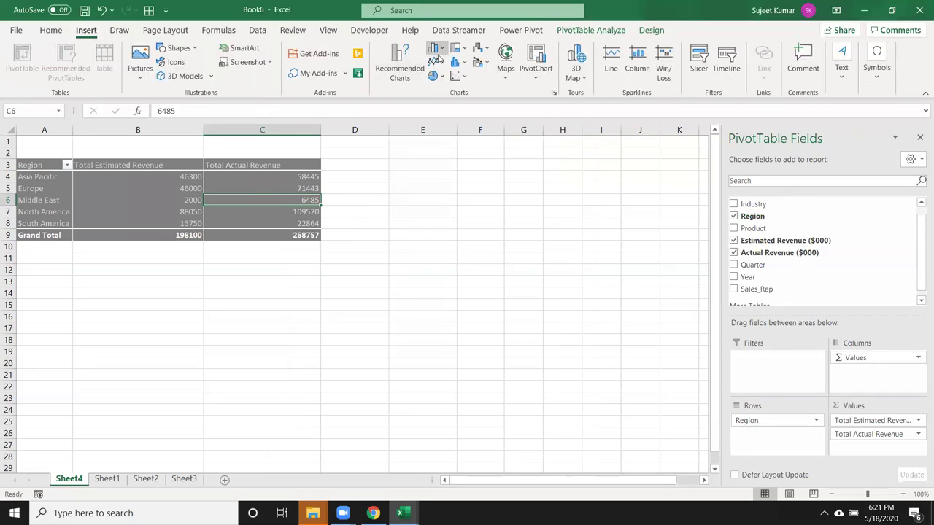
left_click(435, 49)
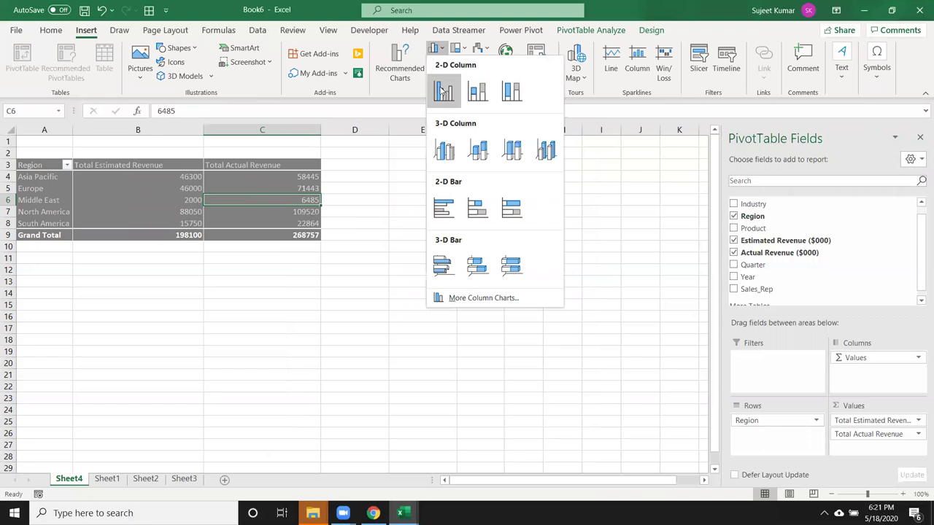
left_click(442, 90)
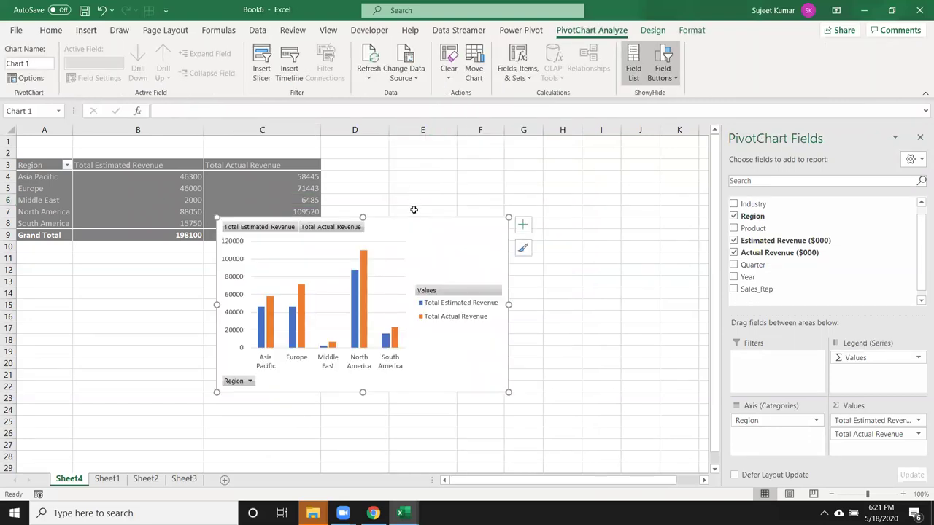
left_click_drag(411, 227, 530, 147)
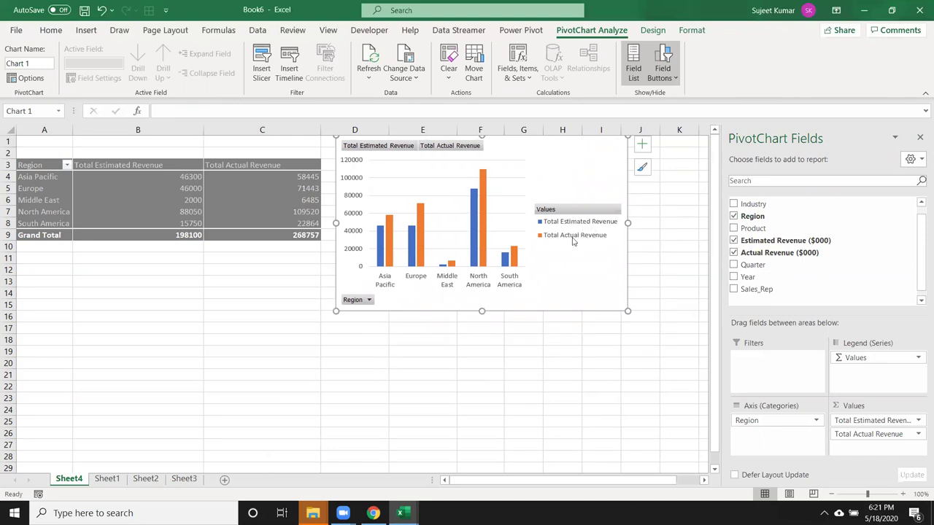
Hide all field buttons on the PivotChart.
left_click(568, 230)
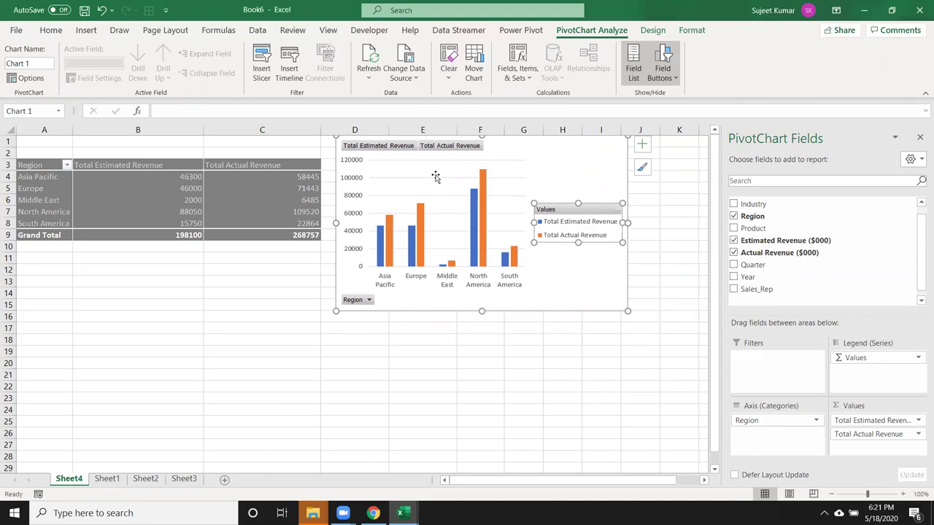
right_click(354, 302)
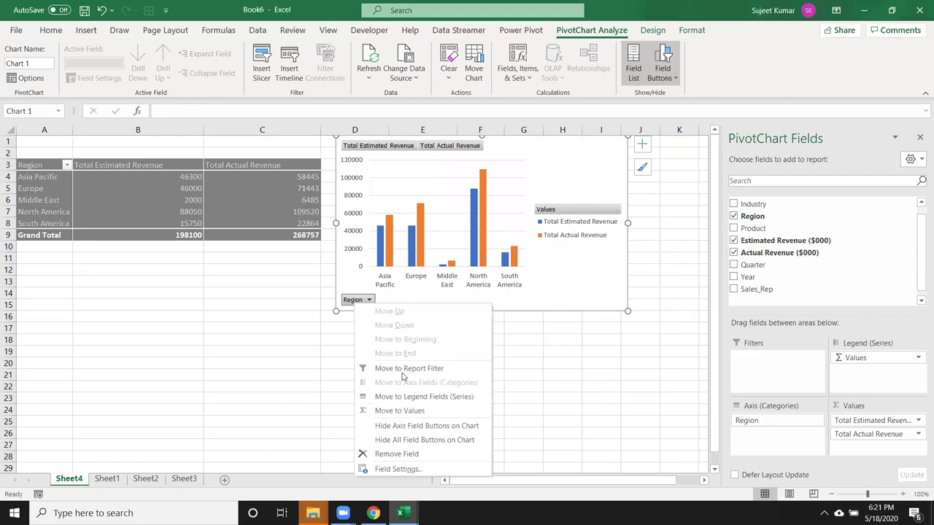
left_click(422, 440)
left_click(576, 232)
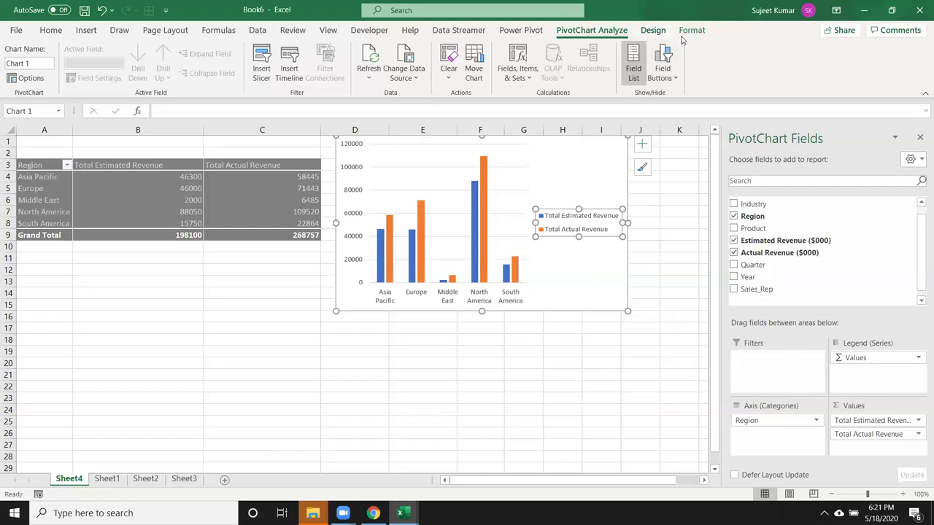
Give the chart a layout with title, top legend and data labels, plus the dark chart style.
left_click(652, 30)
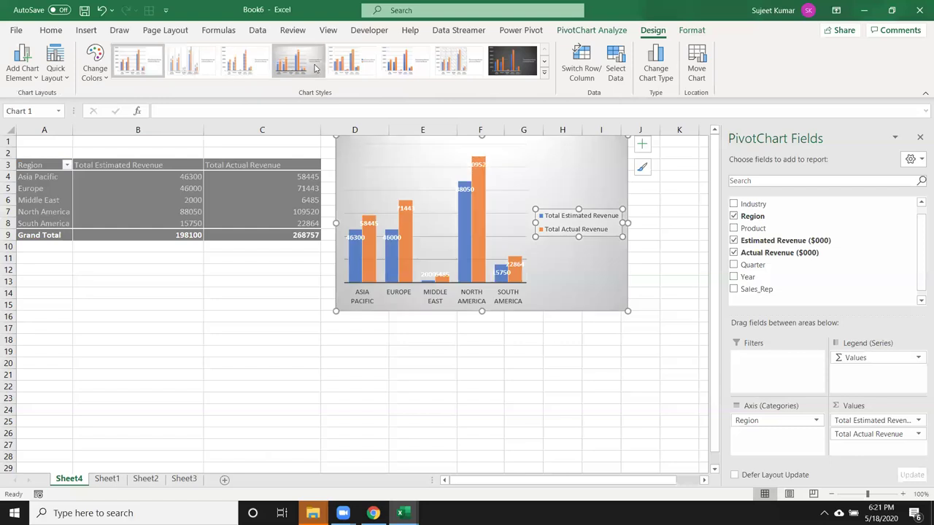
left_click(63, 78)
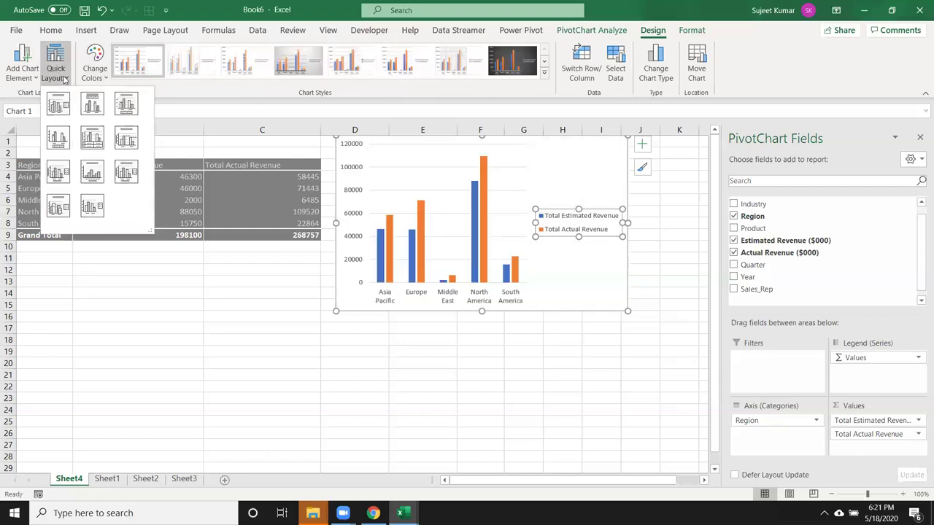
left_click(93, 105)
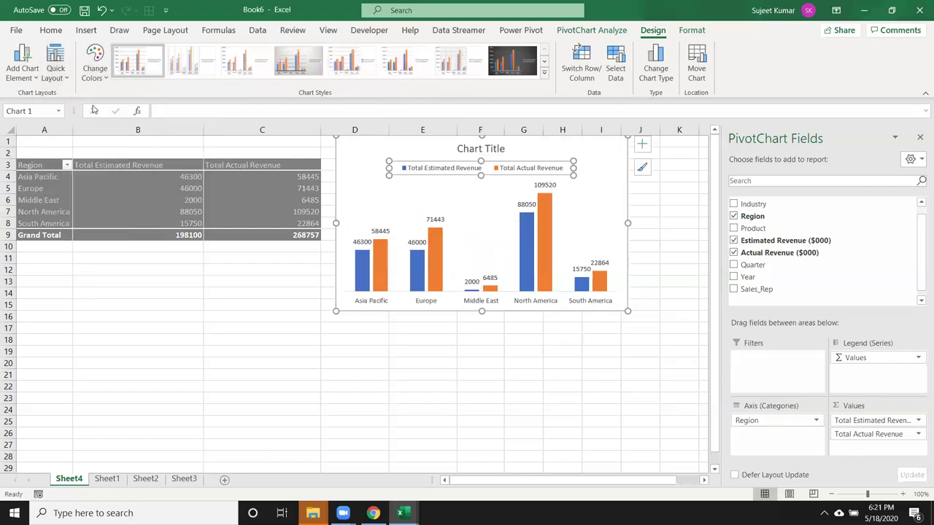
left_click(514, 66)
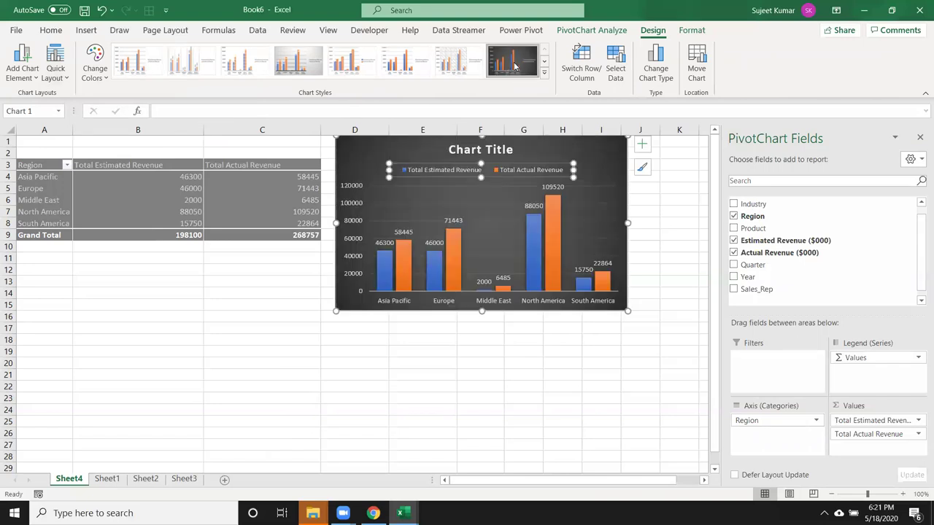
Enlarge the chart and move it below the PivotTable, starting near A10.
left_click(535, 395)
left_click(623, 312)
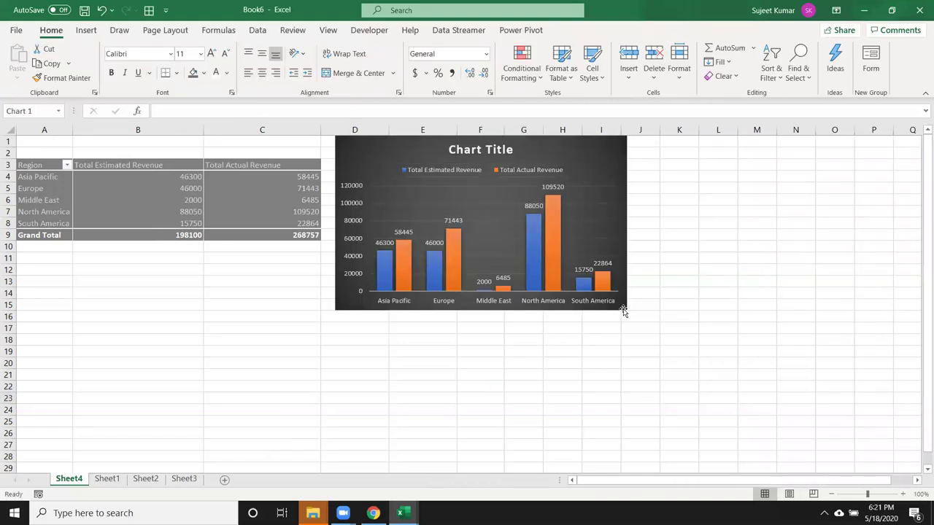
left_click_drag(625, 310, 666, 325)
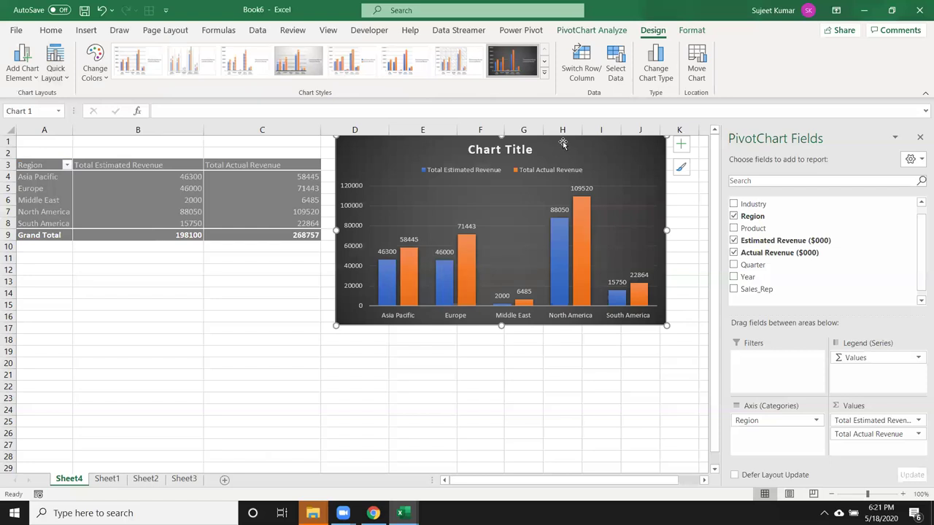
left_click_drag(562, 144, 241, 256)
left_click(465, 233)
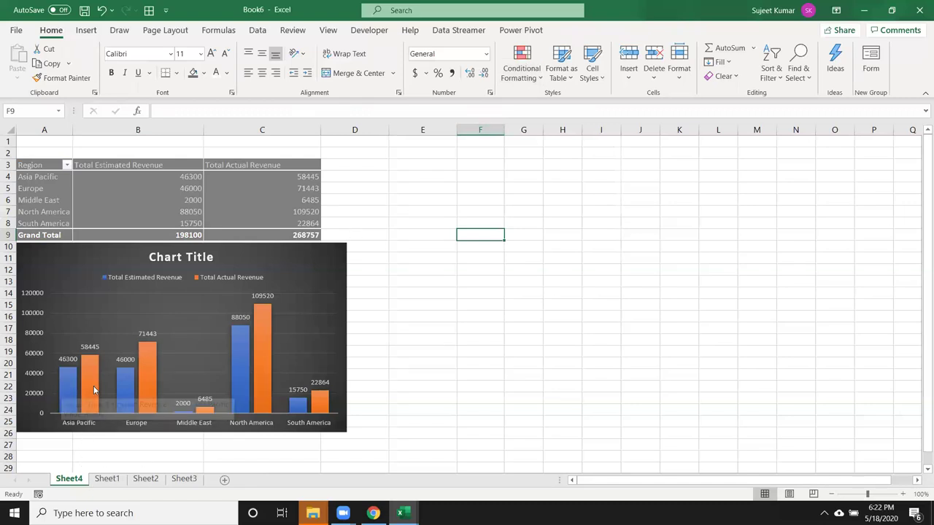
mouse_move(93, 390)
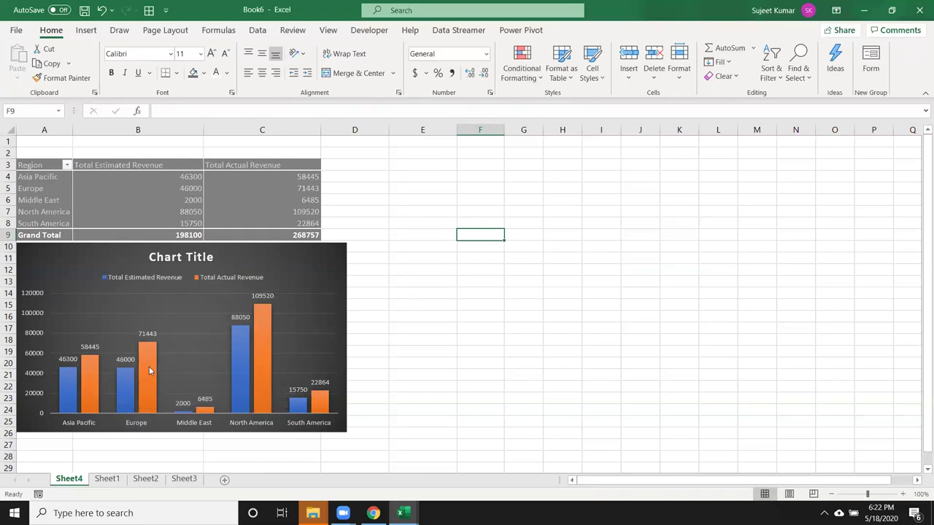
mouse_move(149, 376)
mouse_move(197, 415)
mouse_move(312, 405)
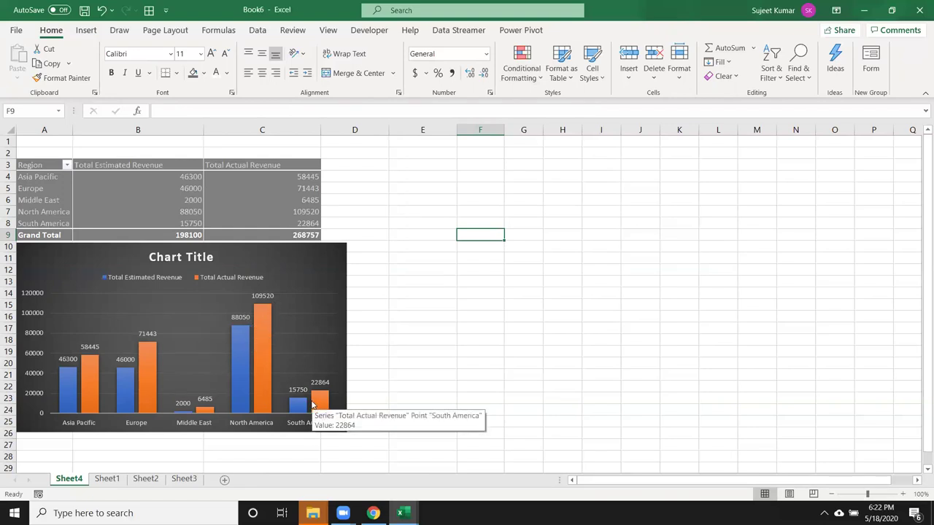
left_click(237, 263)
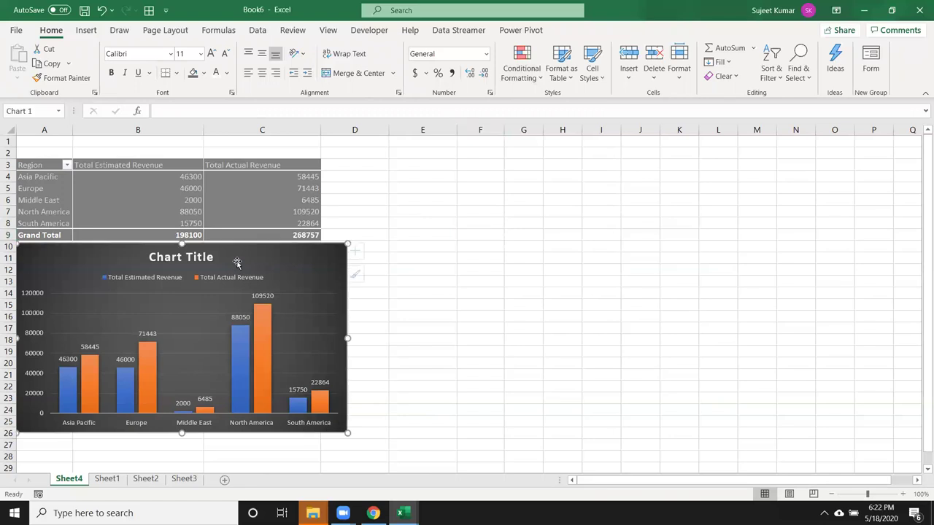
left_click(480, 270)
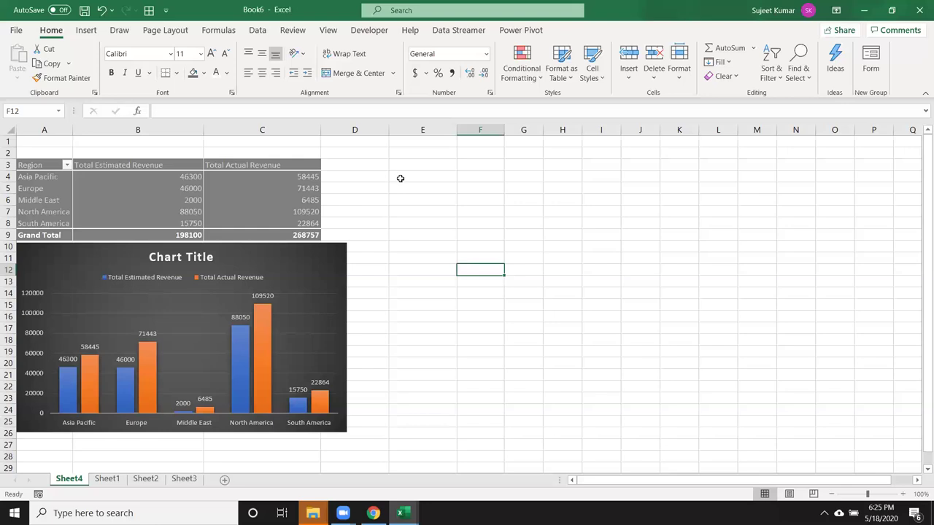
Review the Region, Product and Actual Revenue ($000) columns in the Sheet1 sales data.
left_click(234, 223)
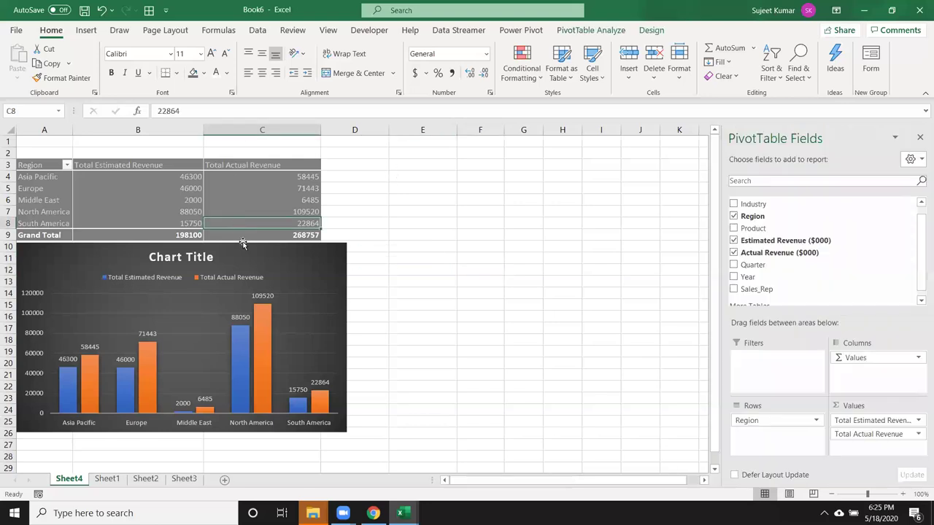
left_click(309, 283)
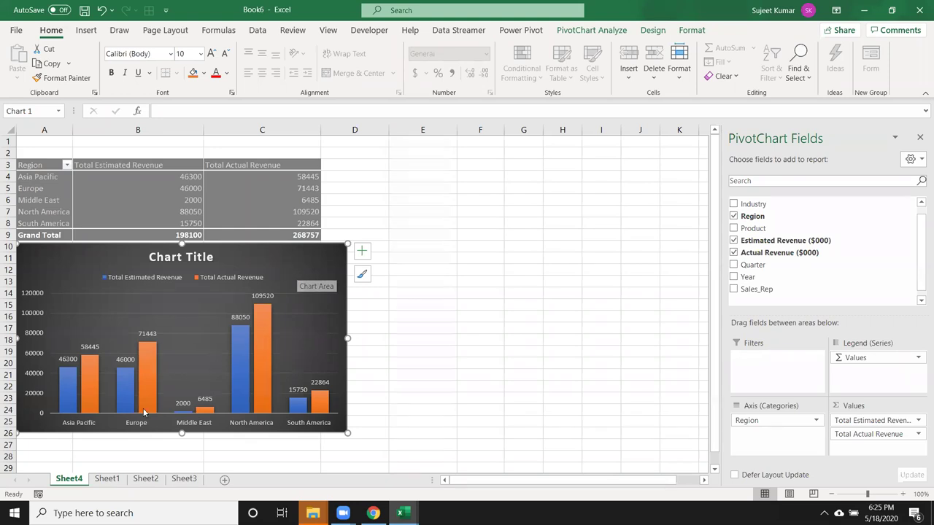
left_click(106, 479)
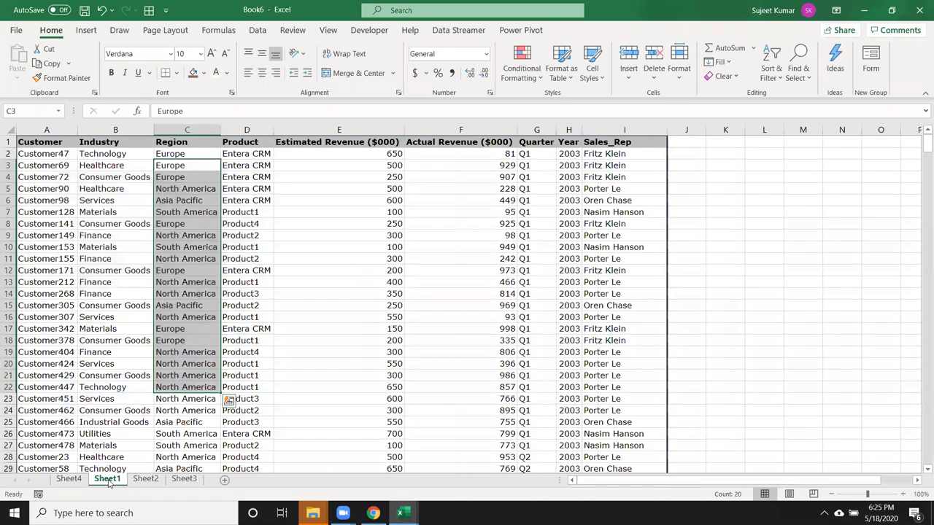
left_click(170, 203)
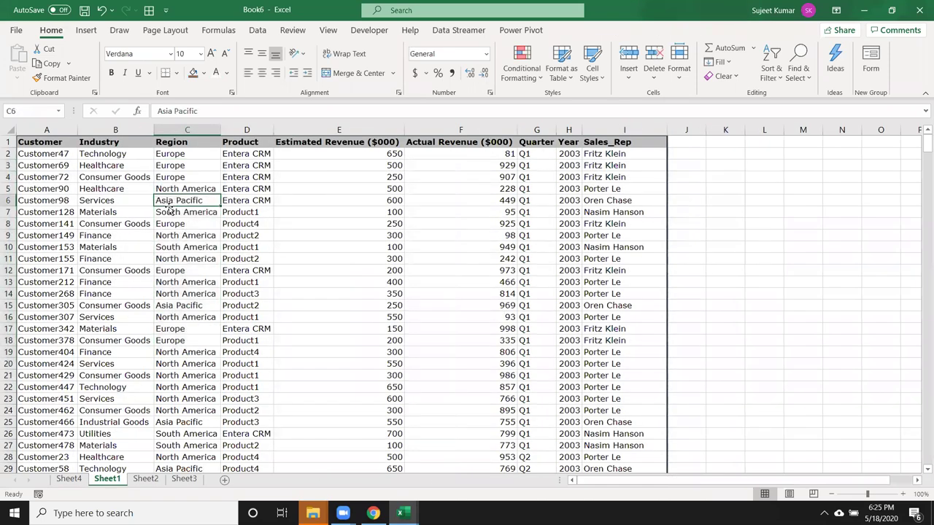
left_click(184, 130)
left_click(246, 129)
left_click(204, 130)
left_click(235, 130)
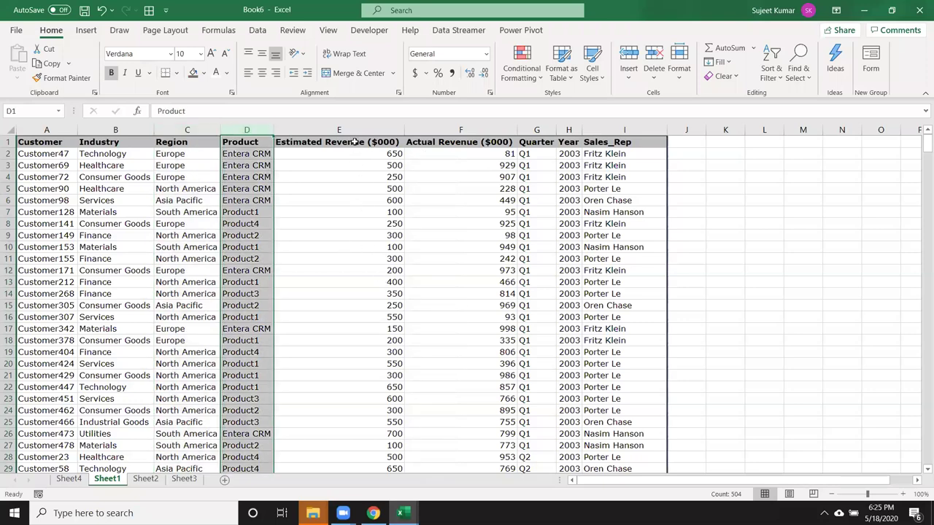
left_click(462, 130)
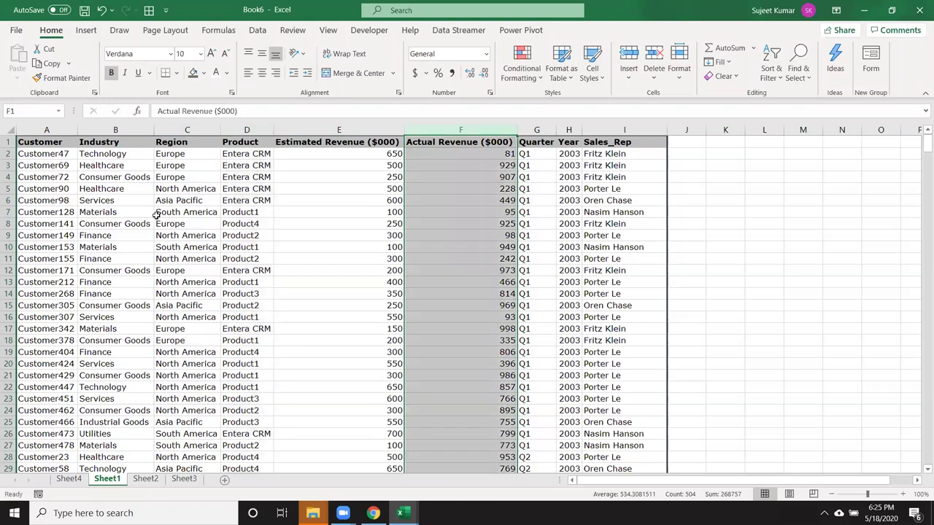
left_click(151, 212)
Create a PivotTable from Sheet1!$A$1:$I$504 on a new worksheet.
left_click(85, 30)
left_click(22, 62)
left_click(586, 367)
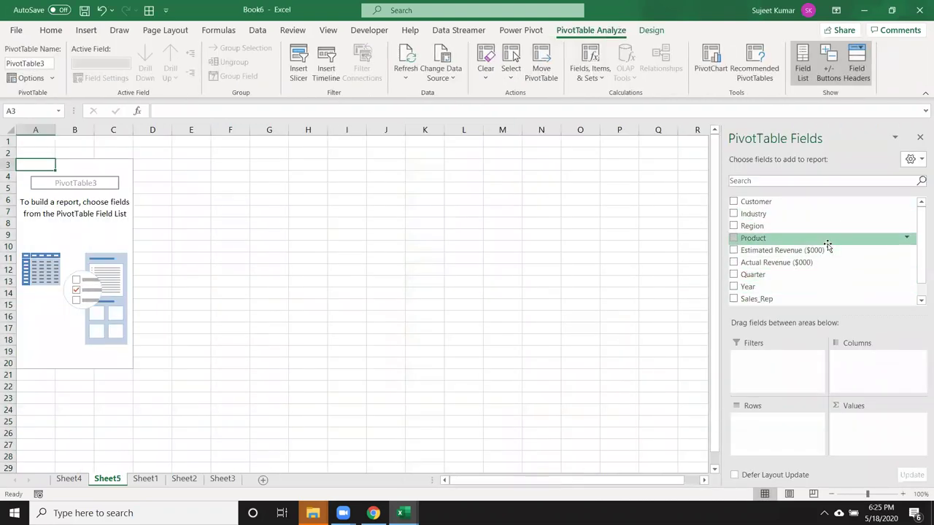
Lay out the PivotTable with Region rows, Product columns and summed Actual Revenue ($000).
mouse_move(816, 227)
left_mouse_down()
mouse_move(837, 353)
mouse_move(775, 438)
left_mouse_up()
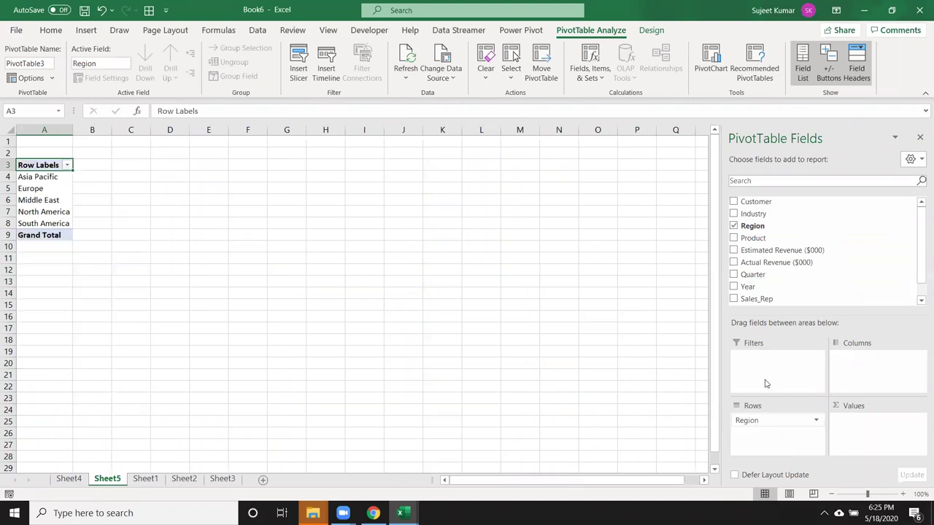
left_click_drag(759, 238, 861, 373)
left_click_drag(775, 262, 861, 427)
mouse_move(780, 251)
left_mouse_down()
mouse_move(905, 456)
mouse_move(827, 293)
left_mouse_up()
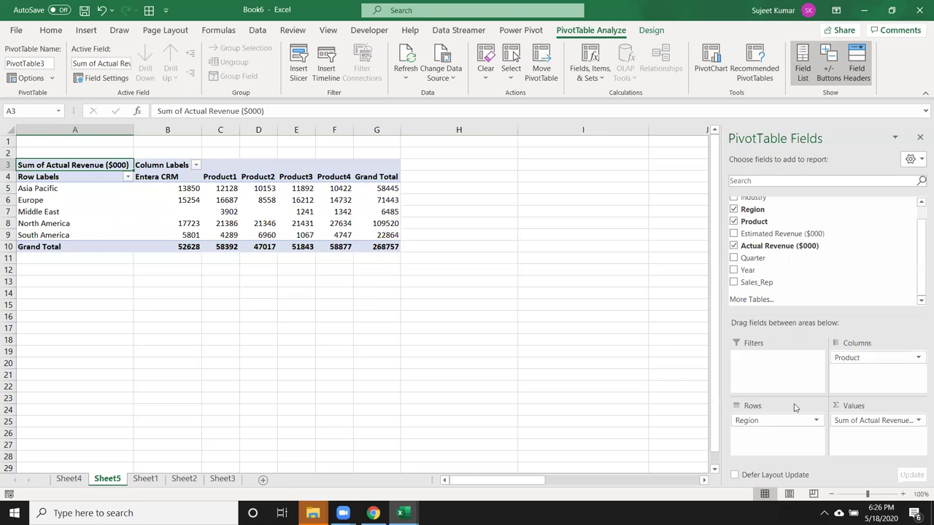
Inspect the product columns, then take Product out of the Columns area.
left_click_drag(119, 189, 379, 246)
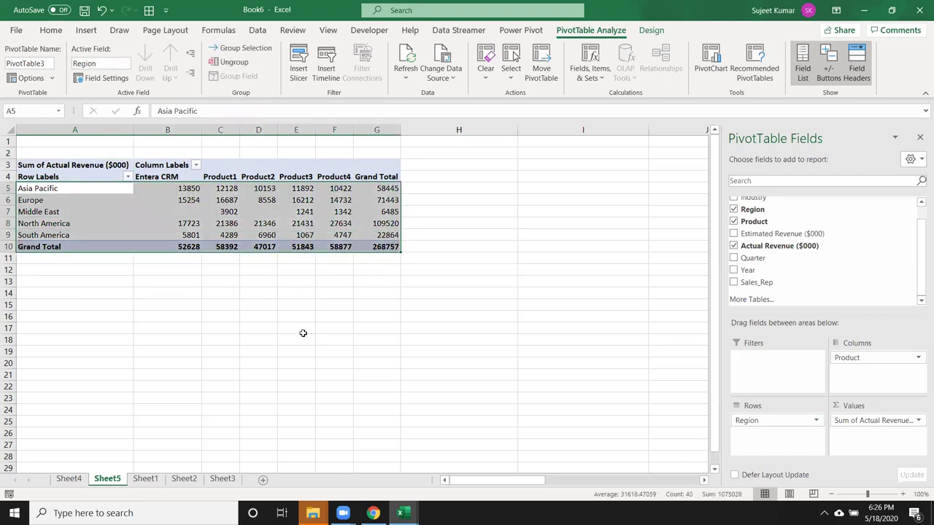
left_click(230, 226)
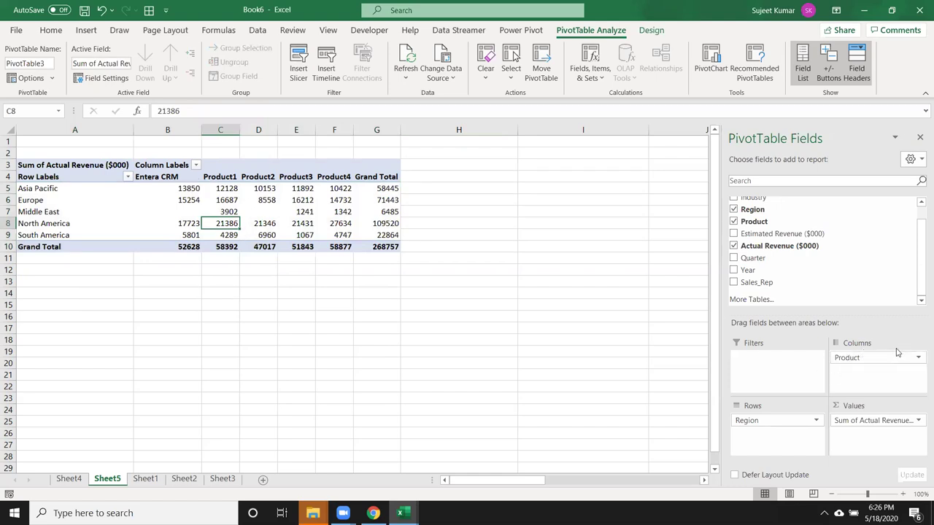
left_click(104, 305)
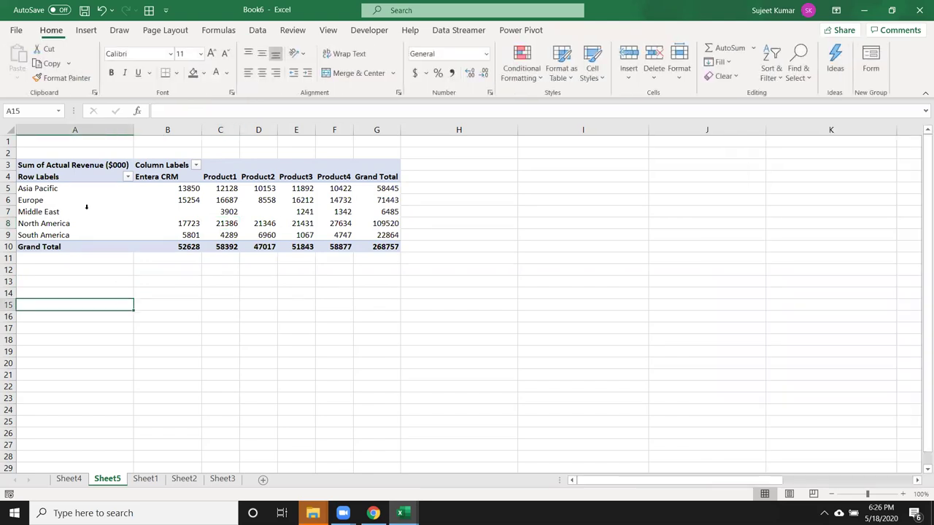
left_click_drag(53, 177, 388, 247)
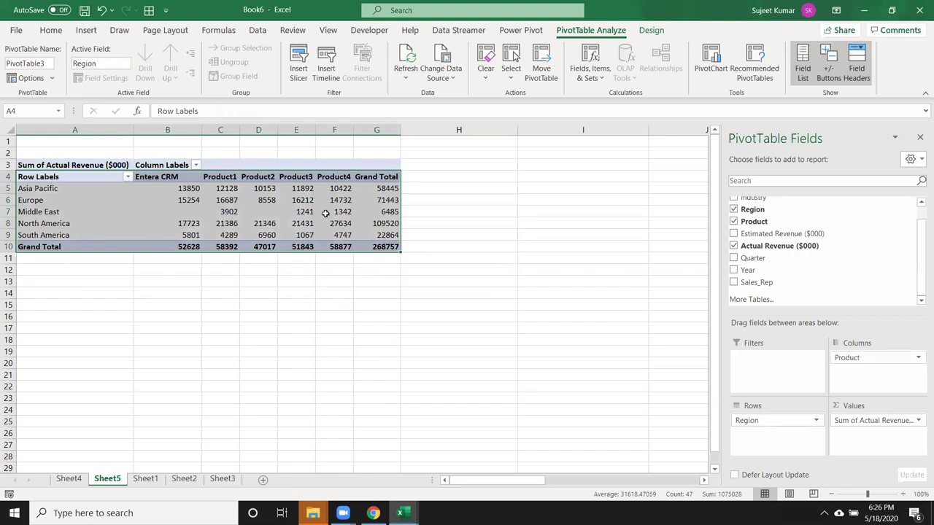
mouse_move(157, 177)
left_mouse_down()
mouse_move(374, 177)
mouse_move(348, 186)
left_mouse_up()
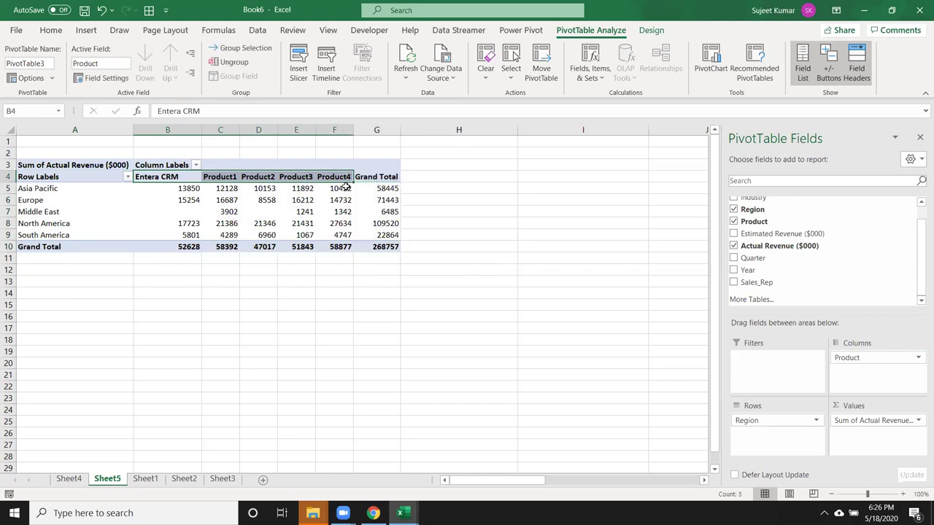
scroll(771, 281, "up", 1)
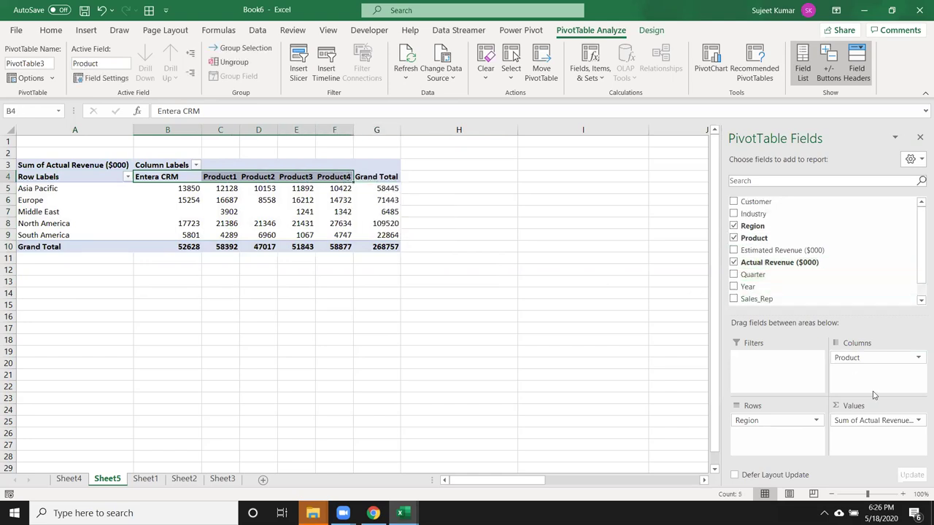
left_click_drag(865, 357, 840, 255)
Try Customer as the column field, then replace it with Product again.
scroll(841, 255, "up", 1)
left_click_drag(759, 203, 859, 380)
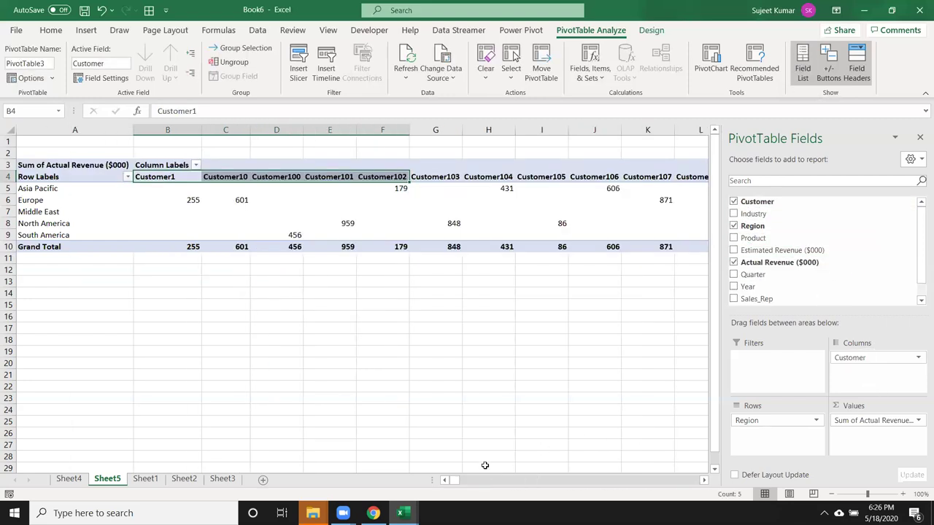
left_click(542, 482)
mouse_move(542, 482)
left_mouse_down()
mouse_move(558, 483)
mouse_move(475, 484)
left_mouse_up()
left_click_drag(864, 357, 846, 264)
mouse_move(759, 229)
left_mouse_down()
mouse_move(835, 342)
mouse_move(865, 369)
left_mouse_up()
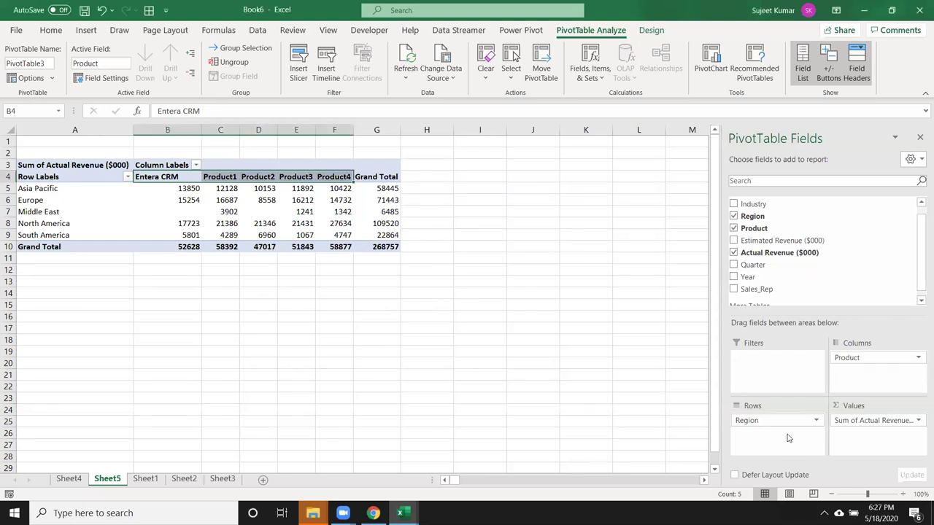
Move Product beneath Region in the PivotTable rows, then bring Chrome to the front.
mouse_move(848, 357)
left_mouse_down()
mouse_move(806, 460)
mouse_move(767, 448)
left_mouse_up()
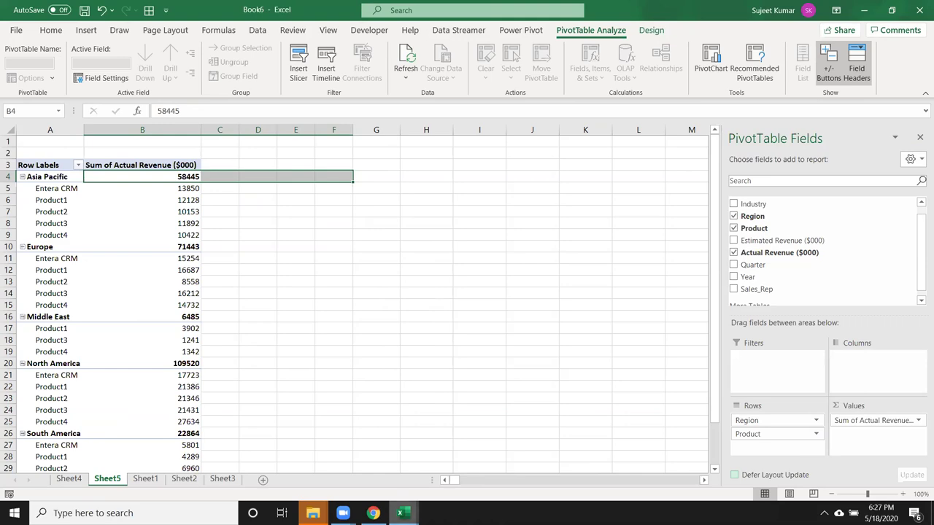
left_click(373, 513)
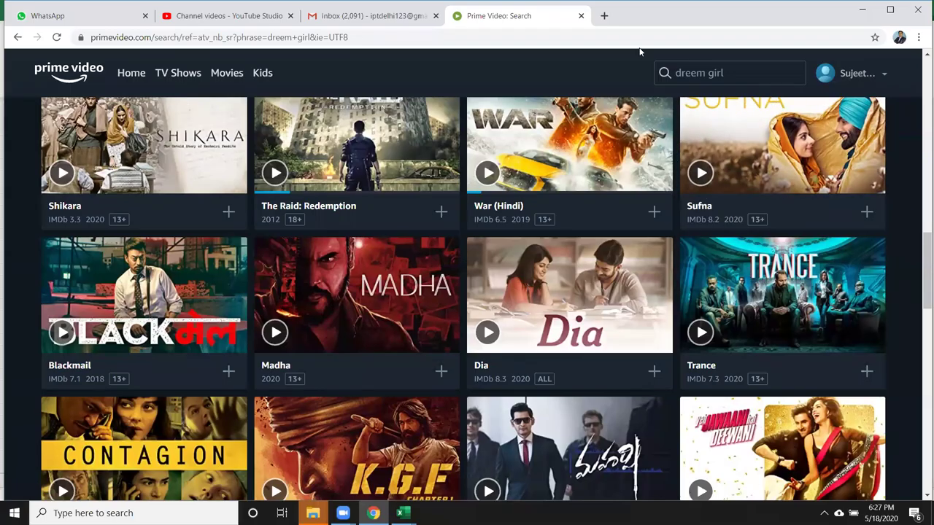
Open Chrome's Downloads page in a new tab, then minimize the browser to the desktop.
left_click(604, 15)
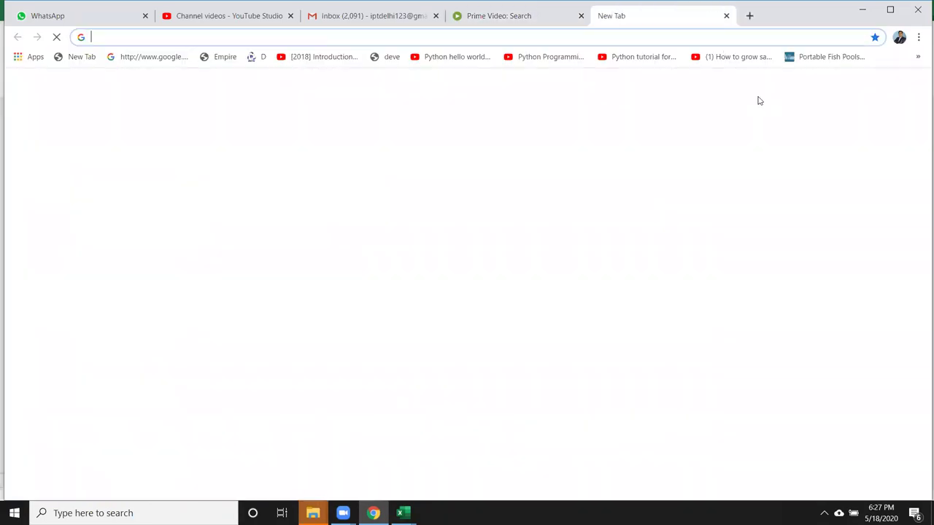
left_click(918, 38)
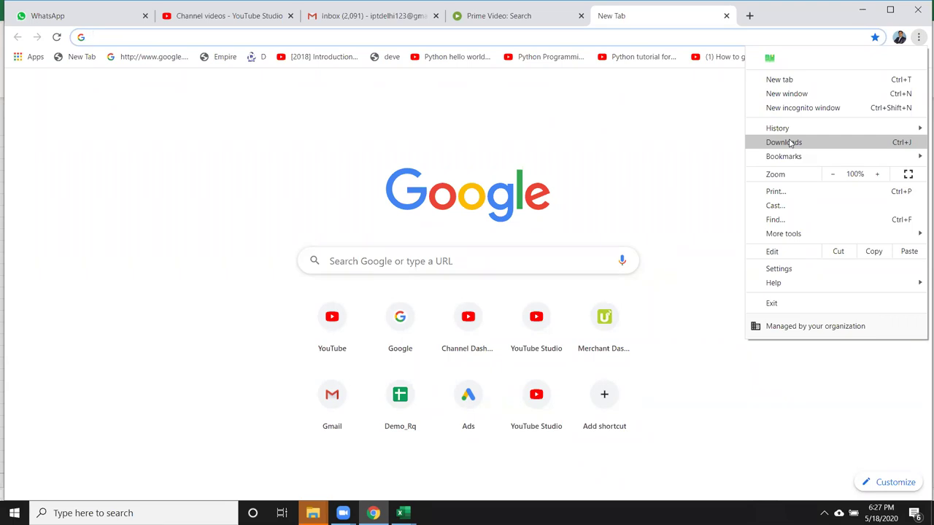
left_click(790, 143)
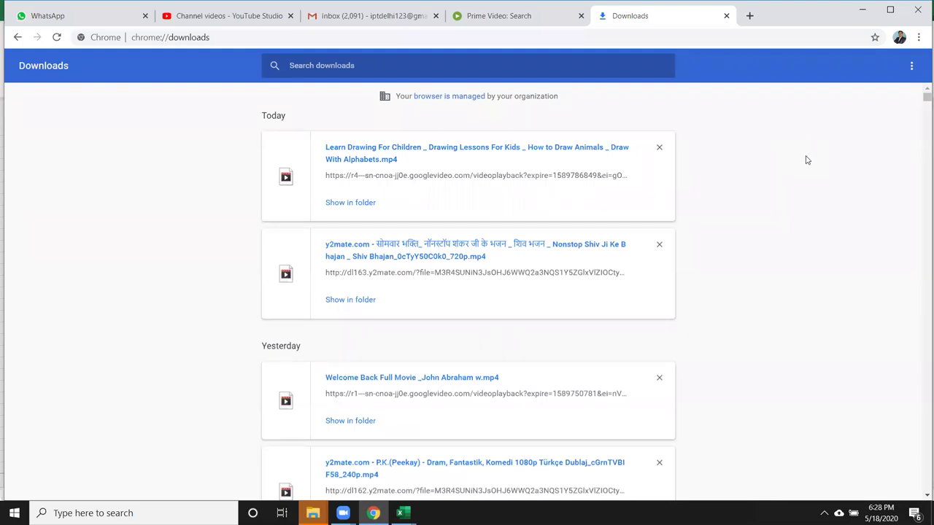
key("super+d")
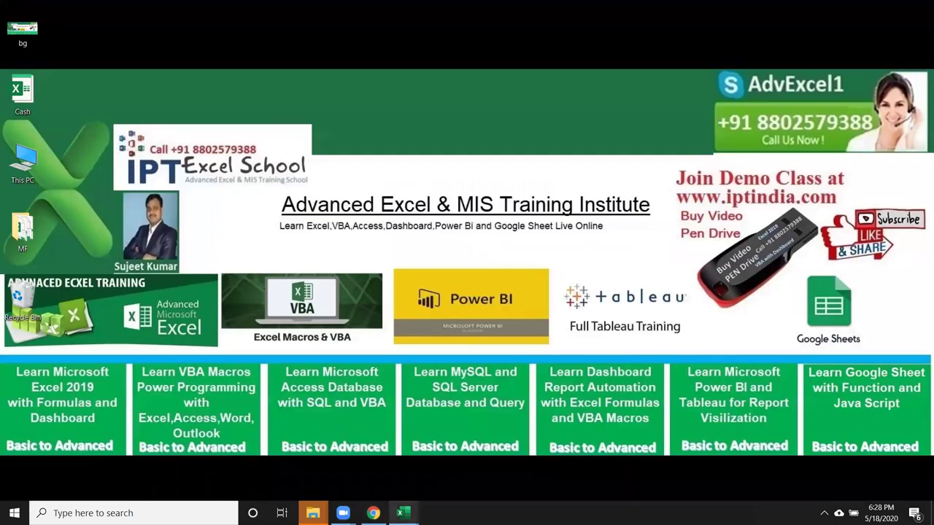
Return to the Book6 workbook and select Europe's Entera CRM value.
mouse_move(400, 513)
left_click(568, 471)
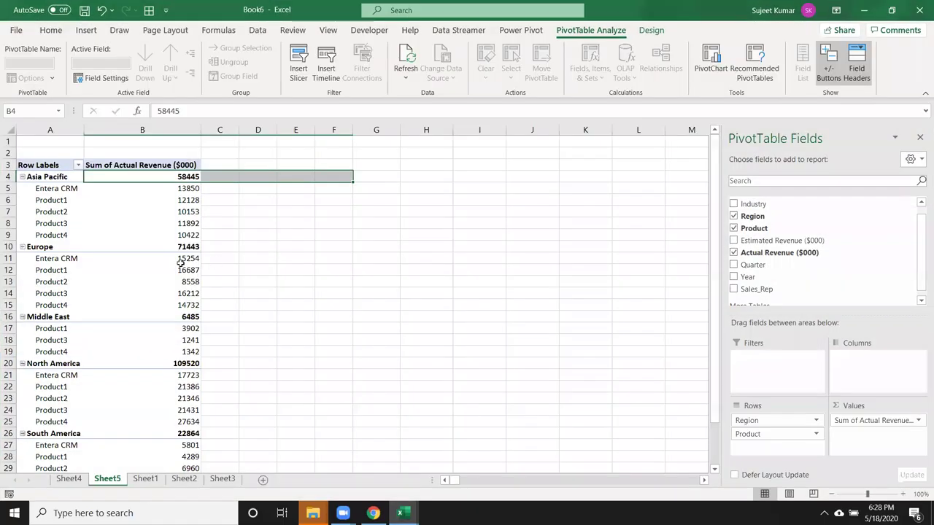
left_click(164, 253)
scroll(164, 253, "down", 4)
scroll(164, 253, "up", 4)
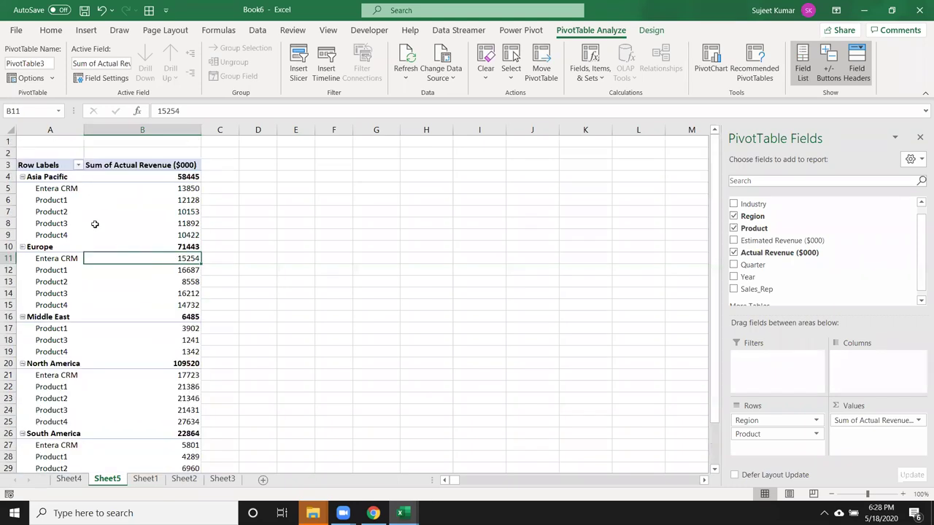
Select the Asia Pacific and Europe region labels and Asia Pacific's Product2 and Product3 cells.
left_click(31, 177)
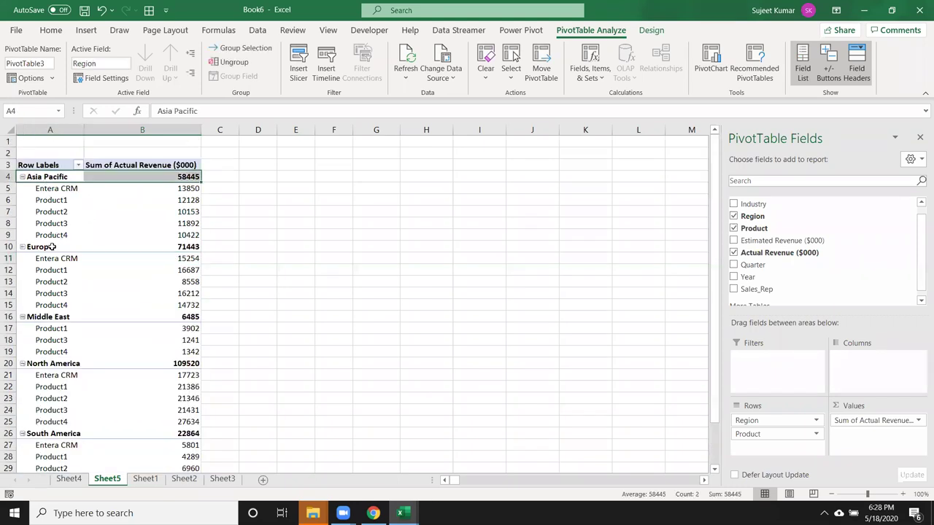
left_click(55, 246)
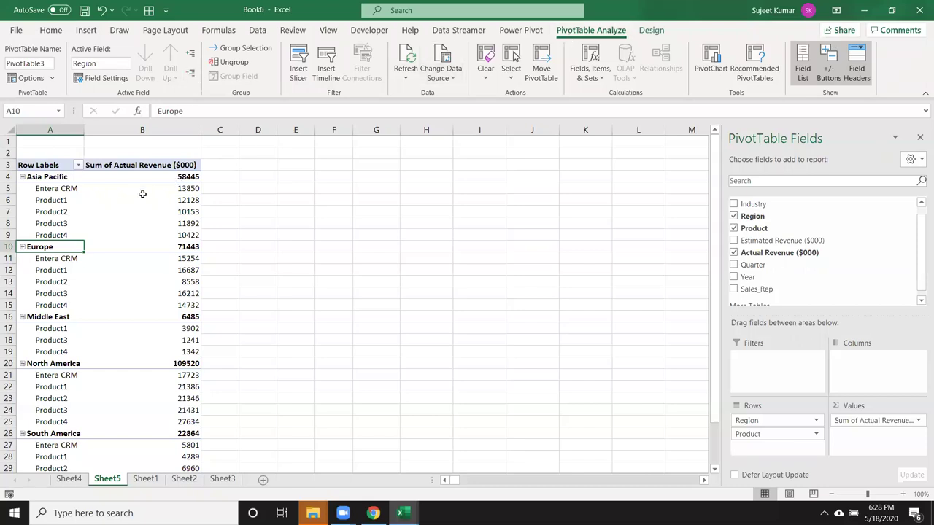
left_click(127, 211)
left_click(102, 227)
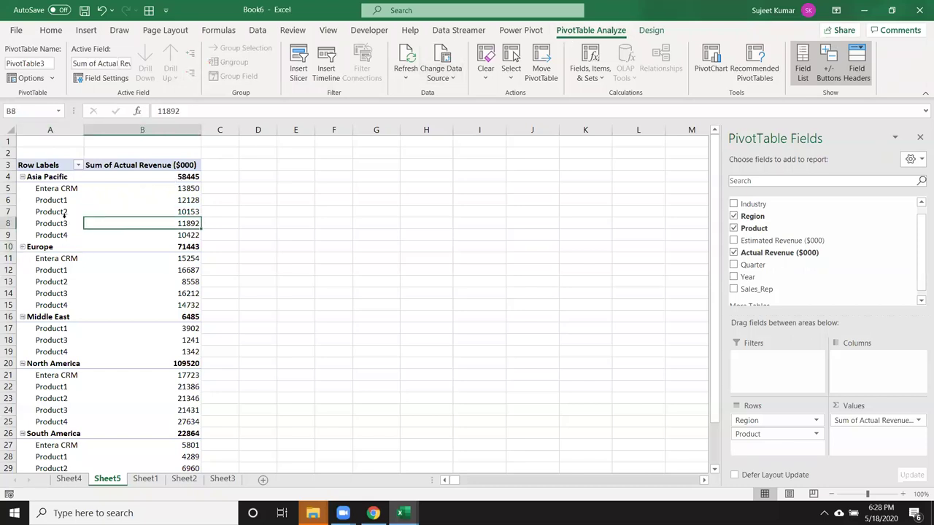
left_click(64, 218)
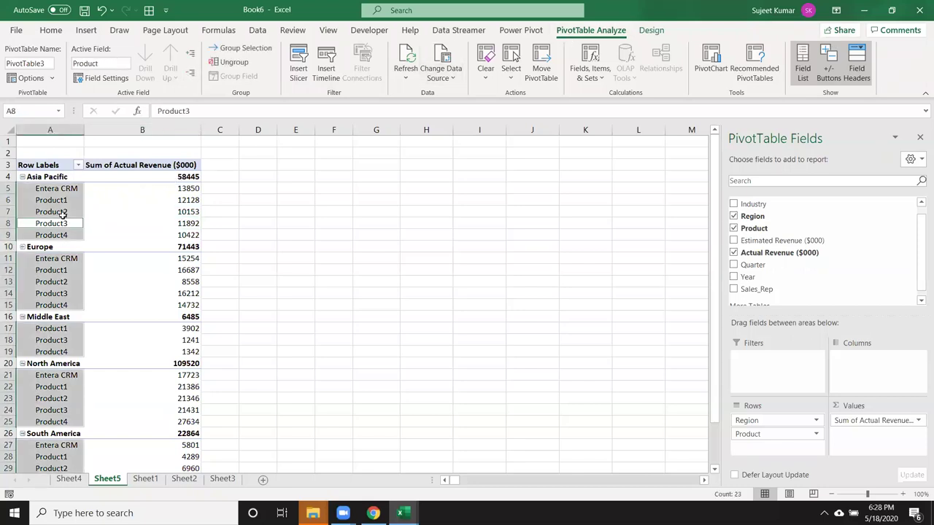
Collapse all regions, expand them to show products, then collapse back to region totals.
left_click(190, 73)
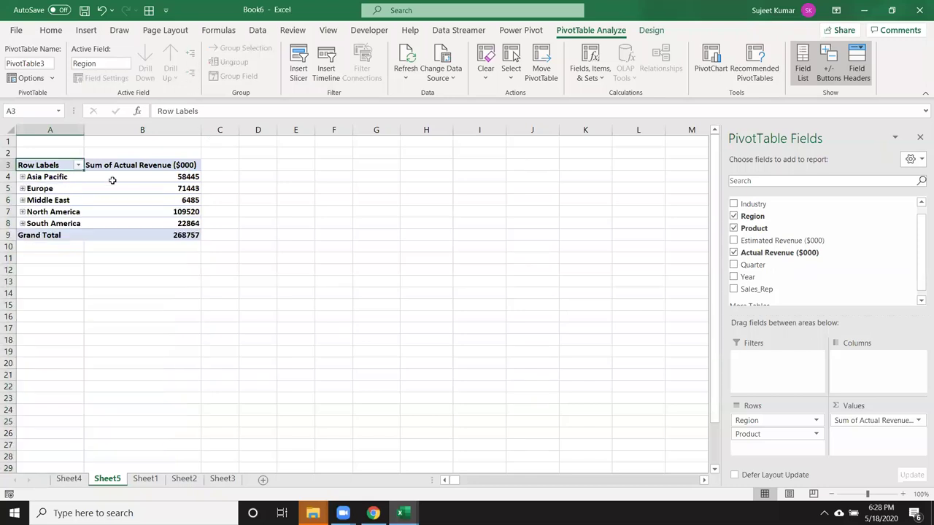
left_click(51, 212)
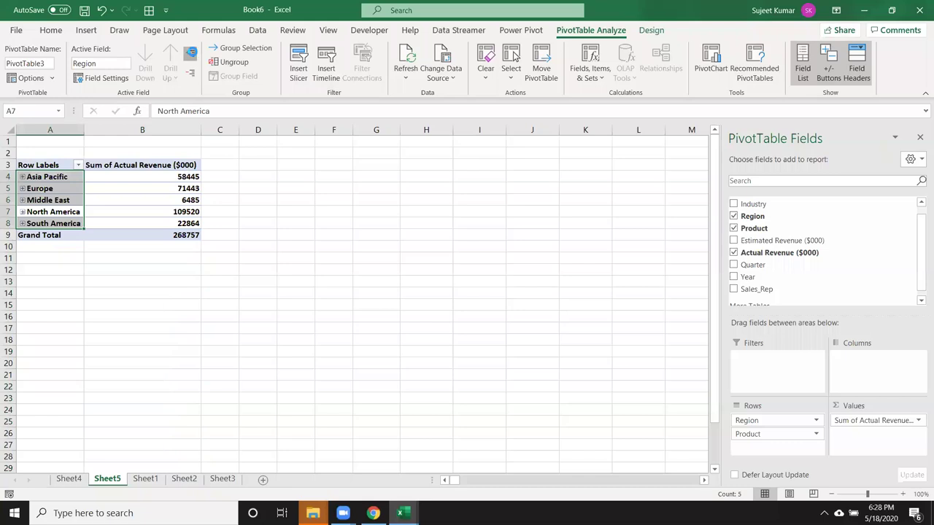
left_click(190, 55)
left_click(189, 73)
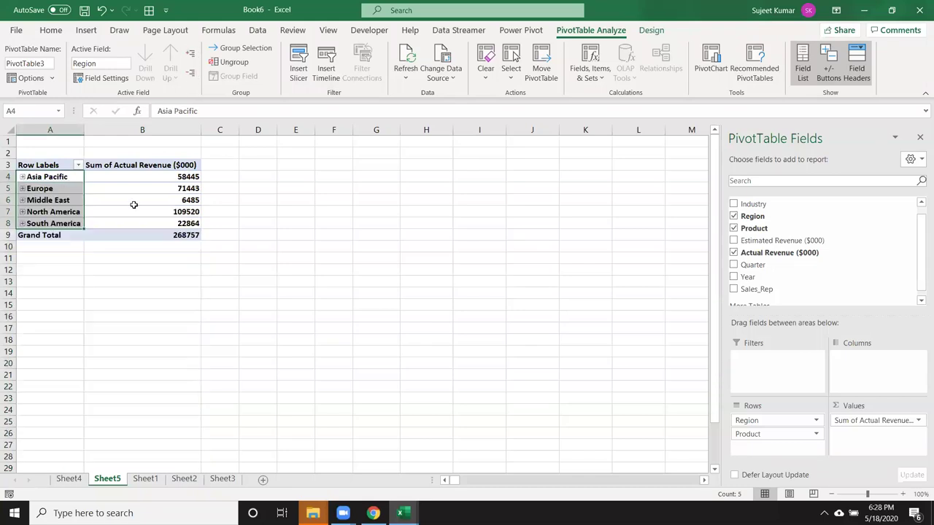
Expand Europe, select its product rows, and collapse the Europe group again.
mouse_move(142, 207)
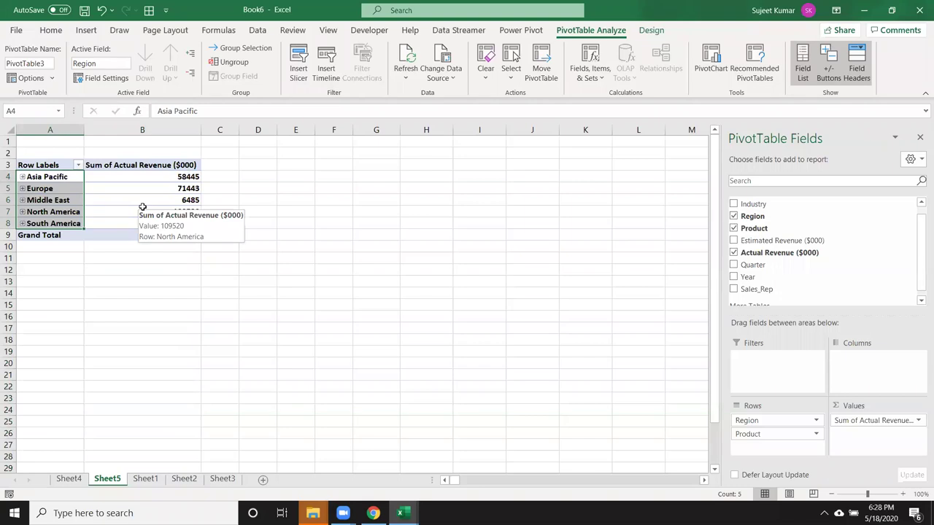
left_click(104, 256)
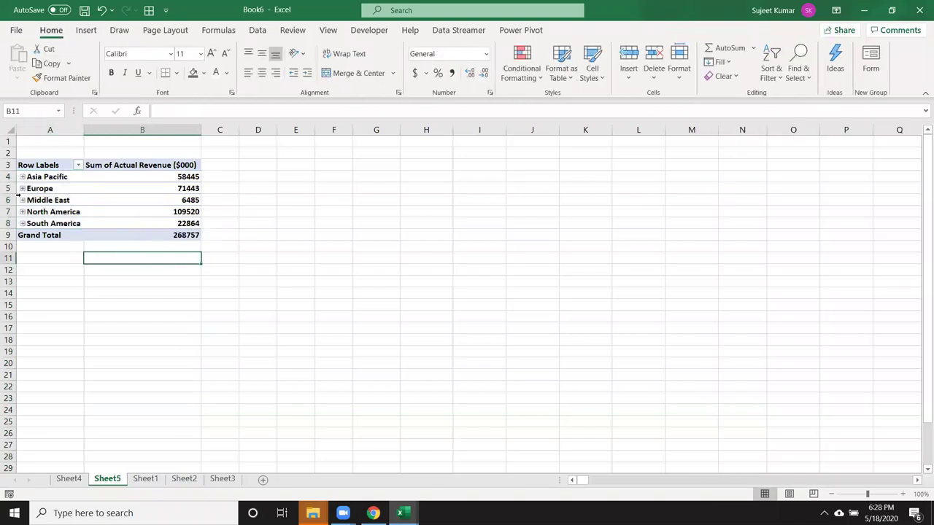
left_click(21, 188)
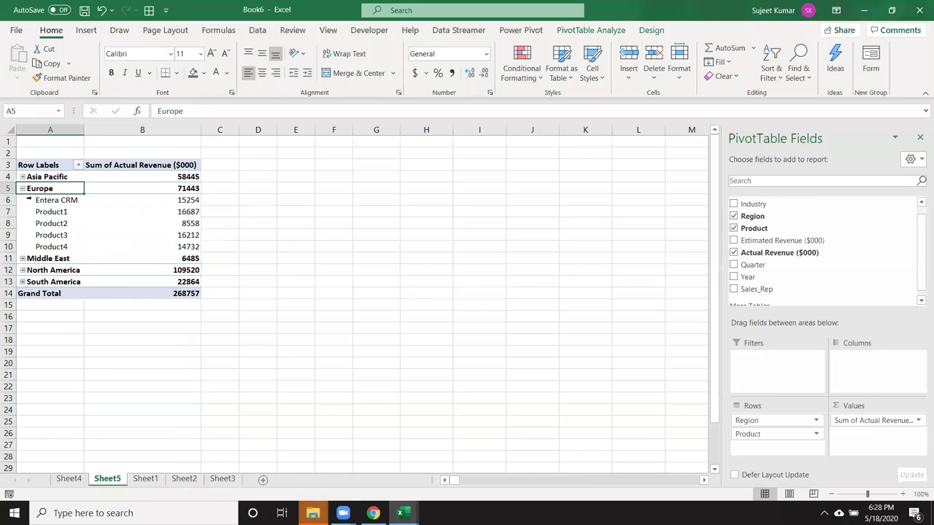
left_click(28, 199)
key("shift+Down")
key("shift+Down")
key("shift+Down")
key("shift+Down")
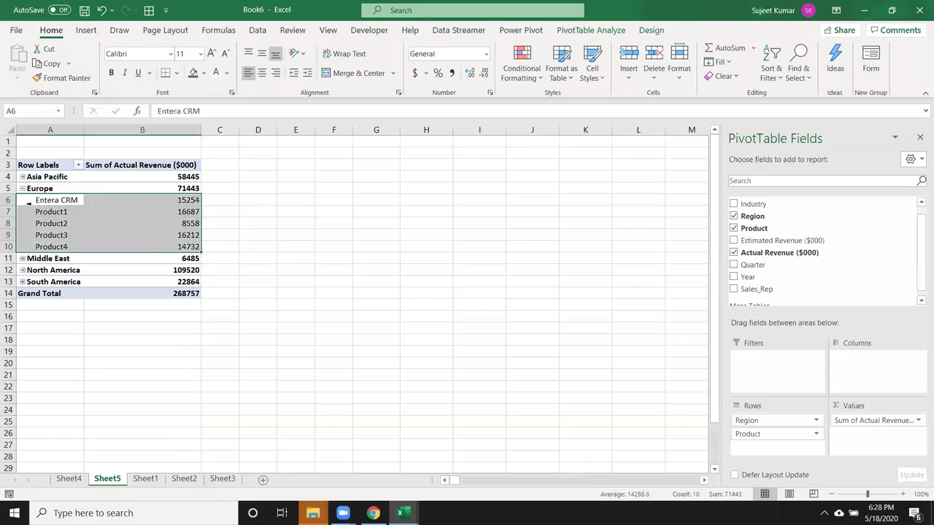
left_click(22, 188)
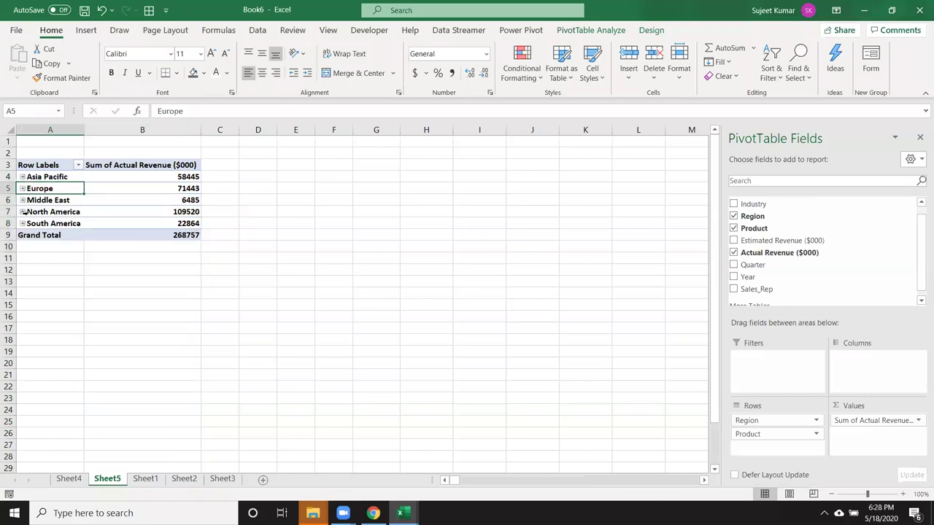
Expand and re-collapse North America, then view the PivotTable Design and Analyze ribbons.
left_click(23, 211)
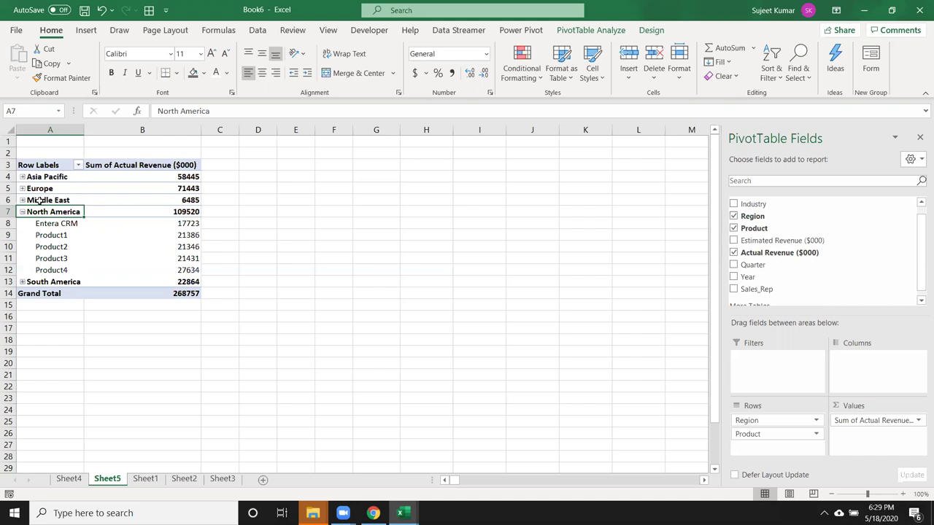
left_click(23, 212)
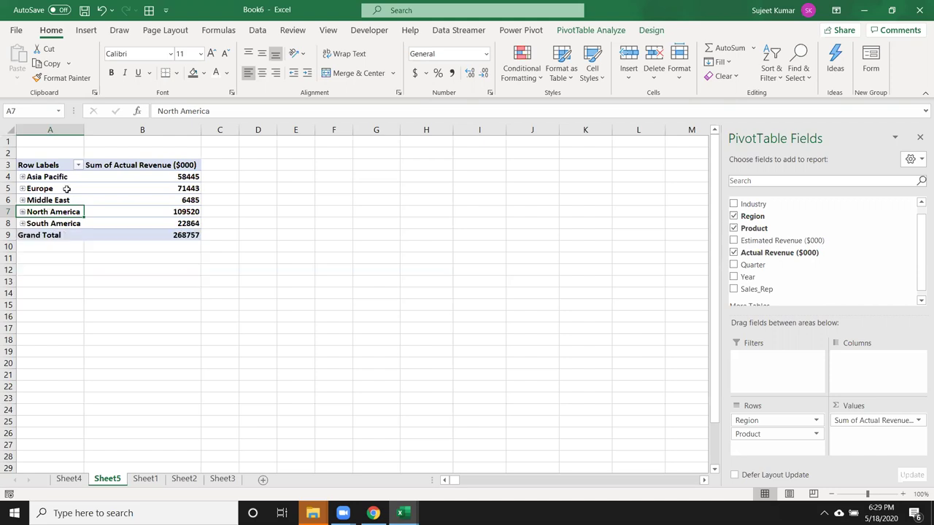
left_click(651, 31)
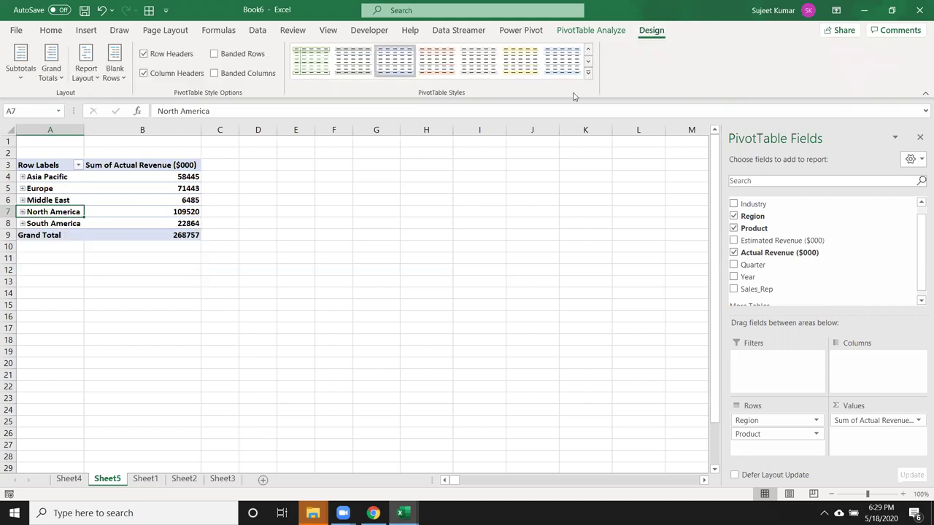
left_click(593, 31)
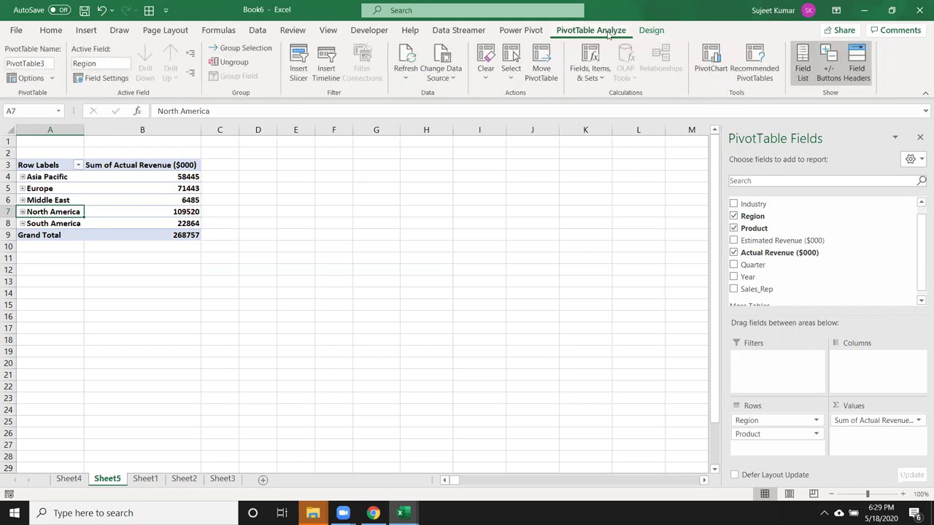
Expand every region to list its products, then select Asia Pacific's product revenue values and Product4 labels.
left_click(189, 56)
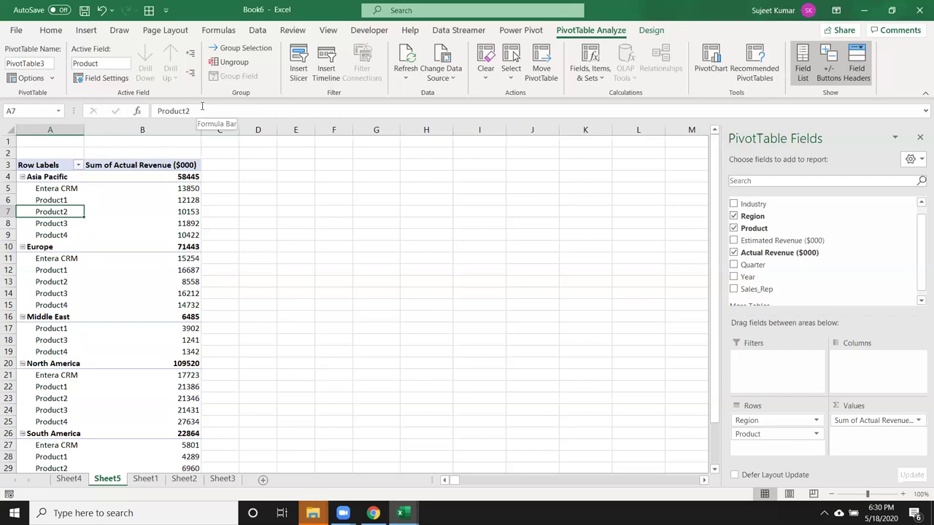
left_click_drag(164, 191, 161, 248)
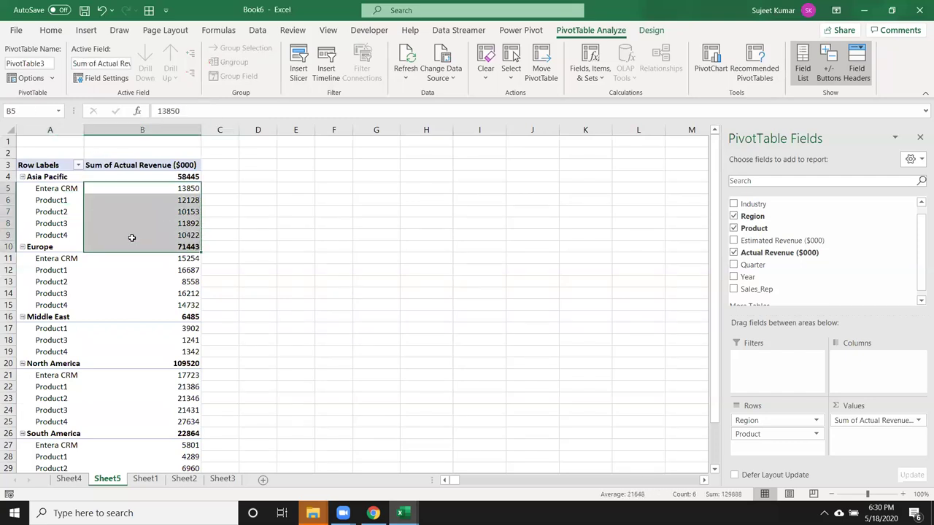
left_click(56, 199)
left_click(65, 240)
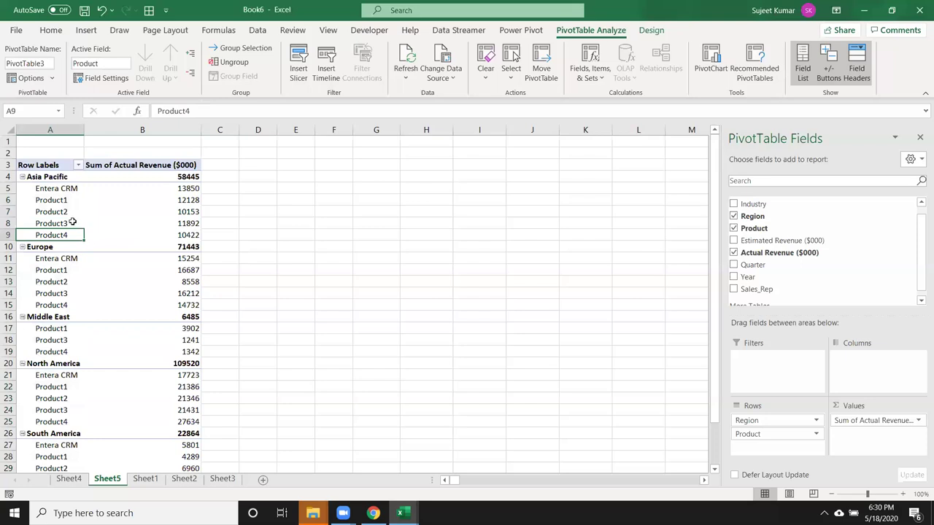
left_click(48, 142)
left_click(47, 130)
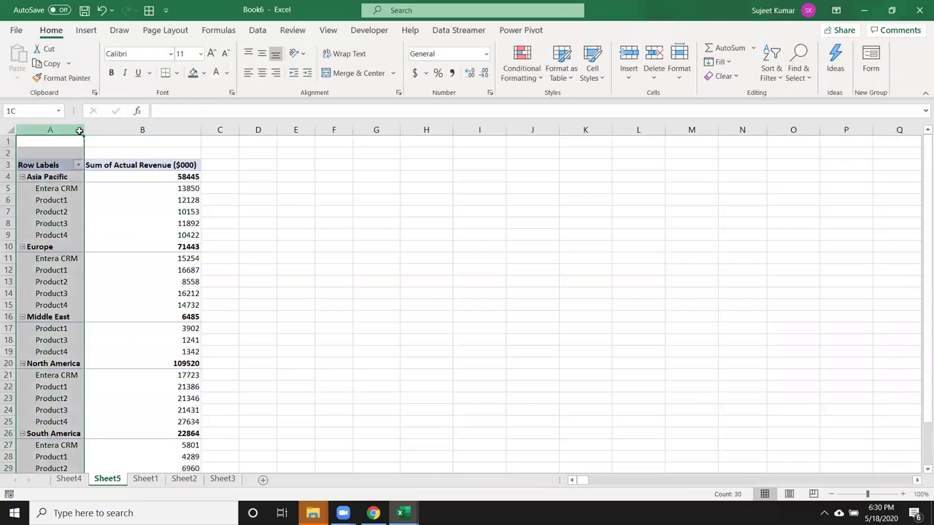
key("ctrl+c")
left_click(369, 143)
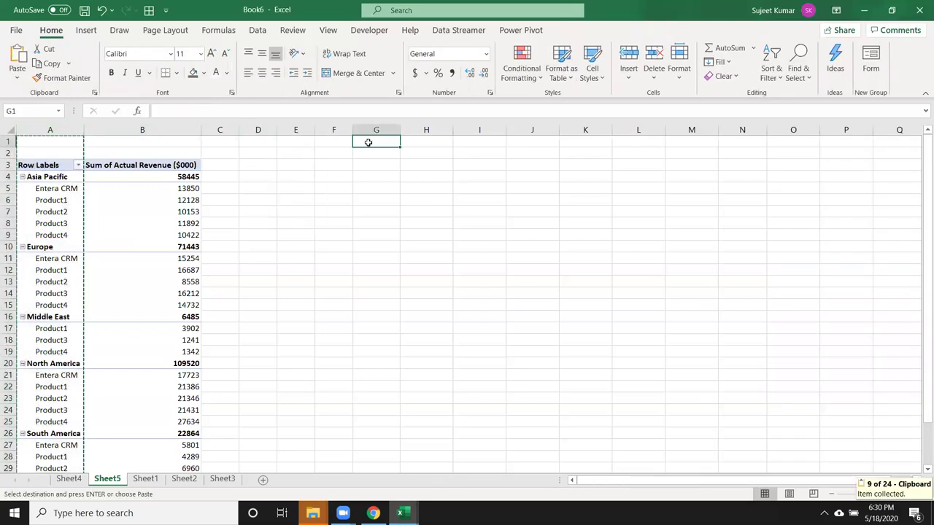
key("ctrl+v")
left_click_drag(386, 167, 386, 199)
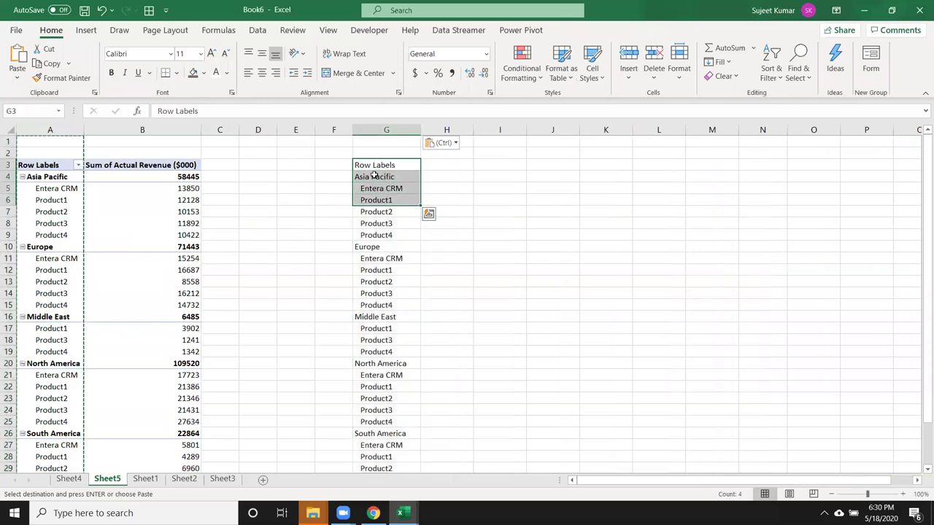
left_click(375, 178)
left_click_drag(376, 187, 376, 305)
scroll(372, 305, "down", 1)
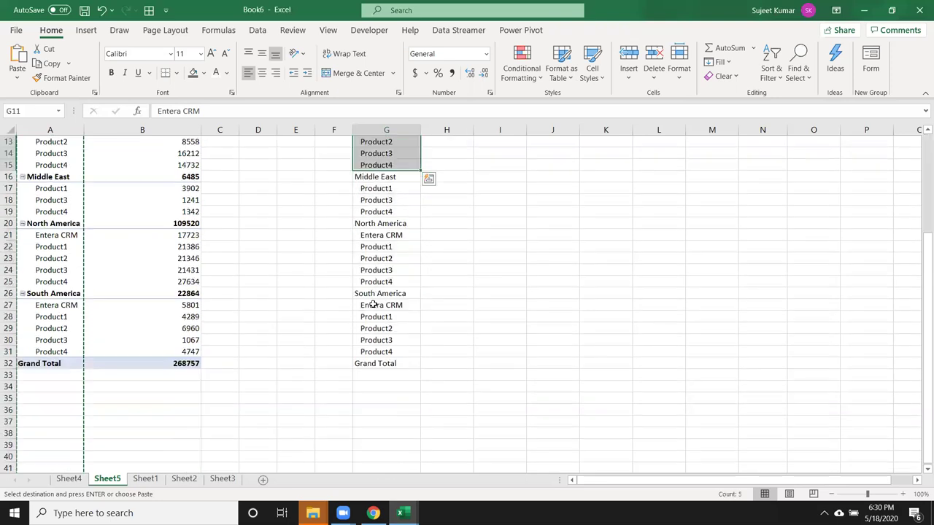
scroll(372, 305, "up", 1)
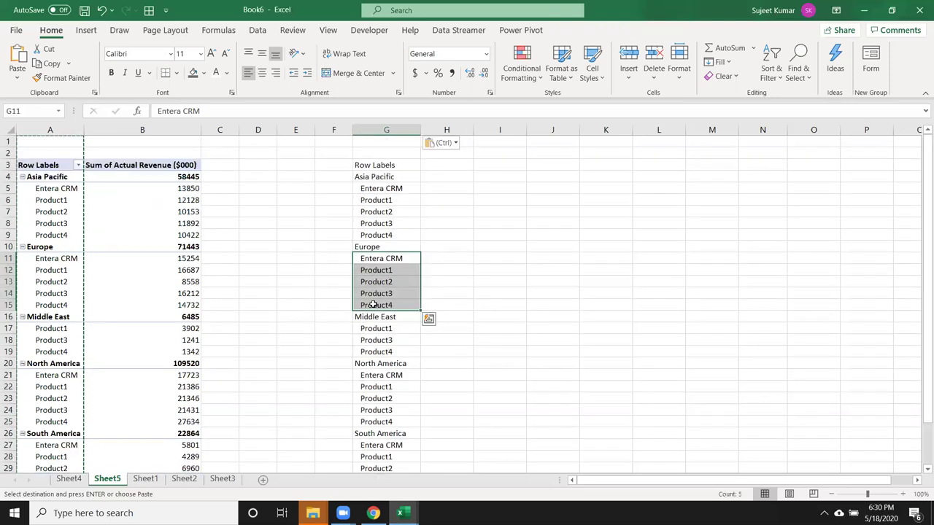
left_click(388, 167)
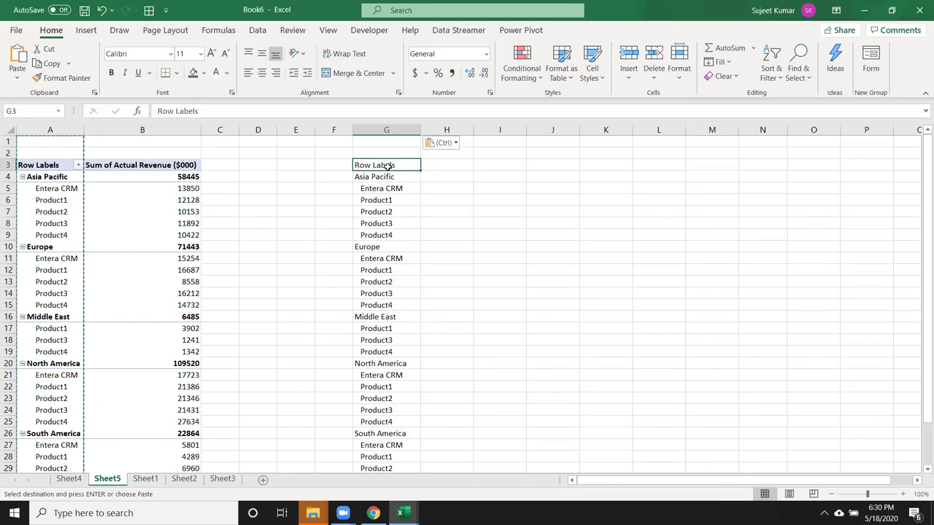
left_click(428, 166)
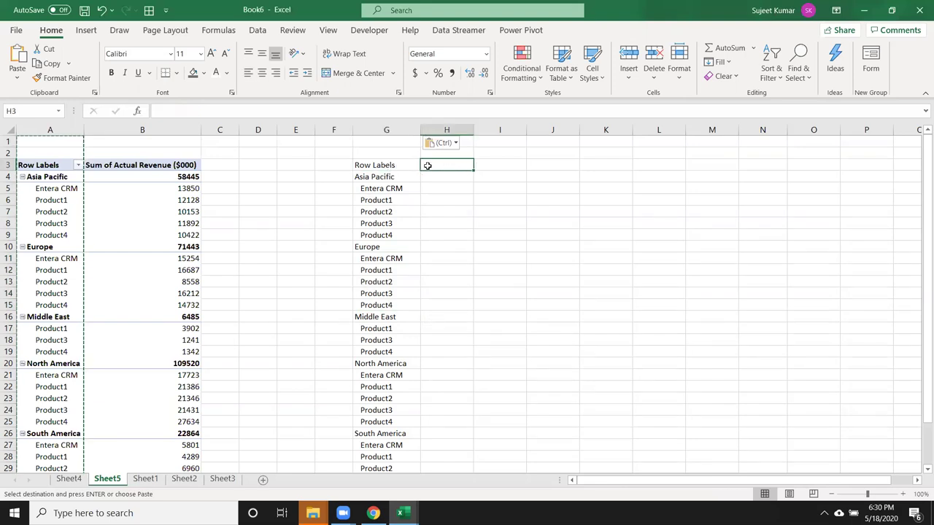
left_click(480, 164)
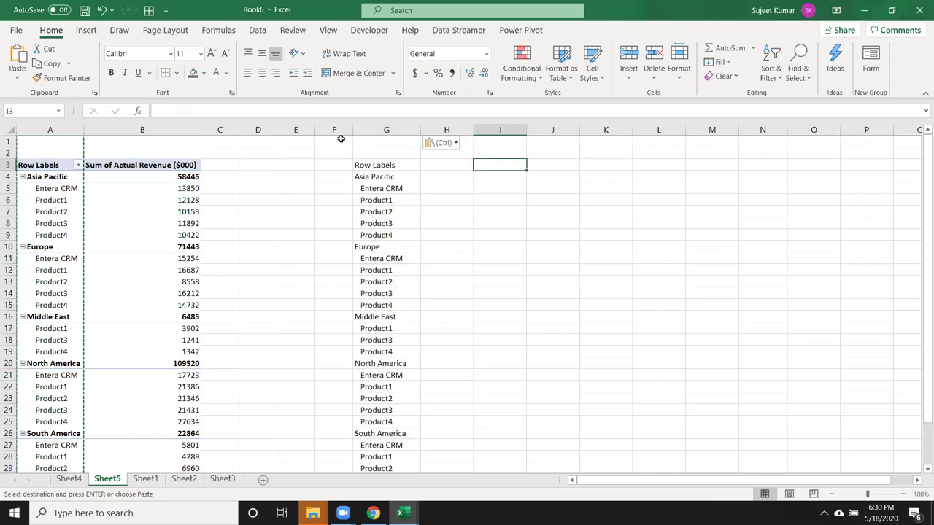
left_click(372, 127)
key("Delete")
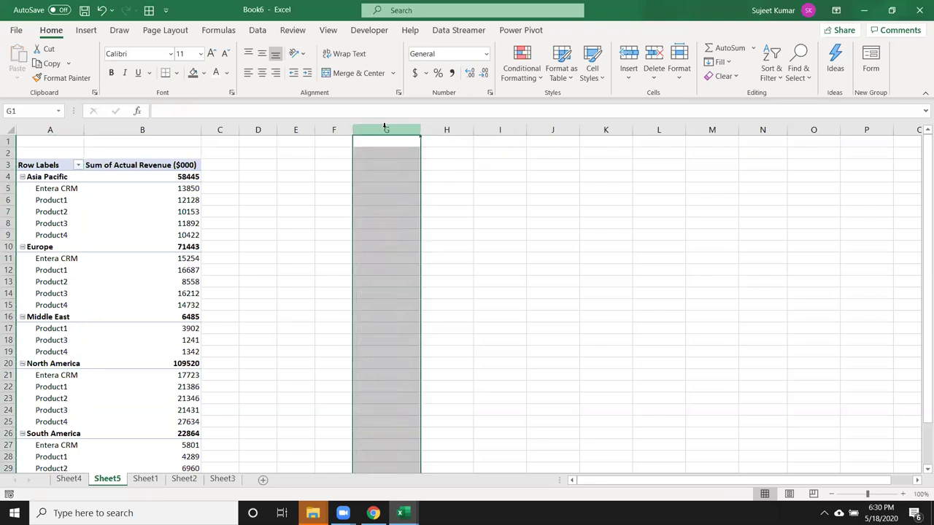
left_click(92, 222)
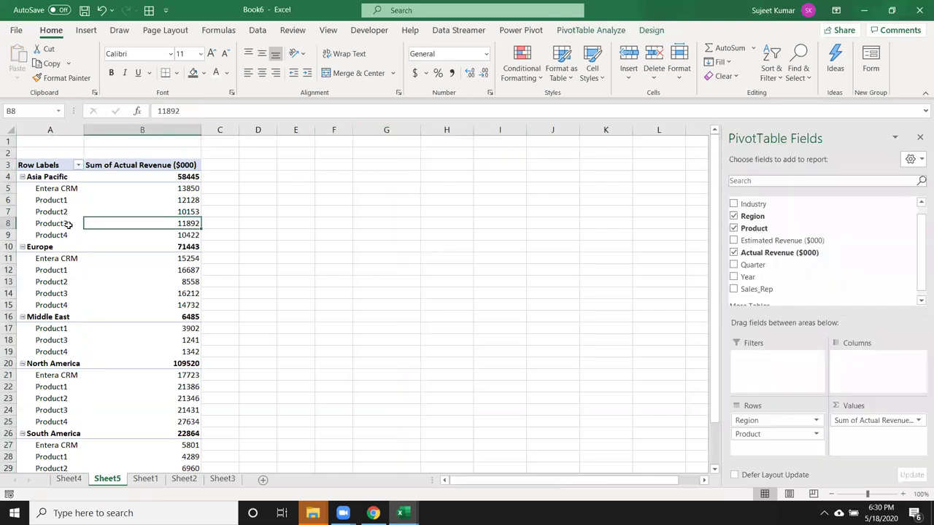
Turn on 'Merge and center cells with labels' in the PivotTable Options for PivotTable3.
left_click(59, 225)
right_click(60, 225)
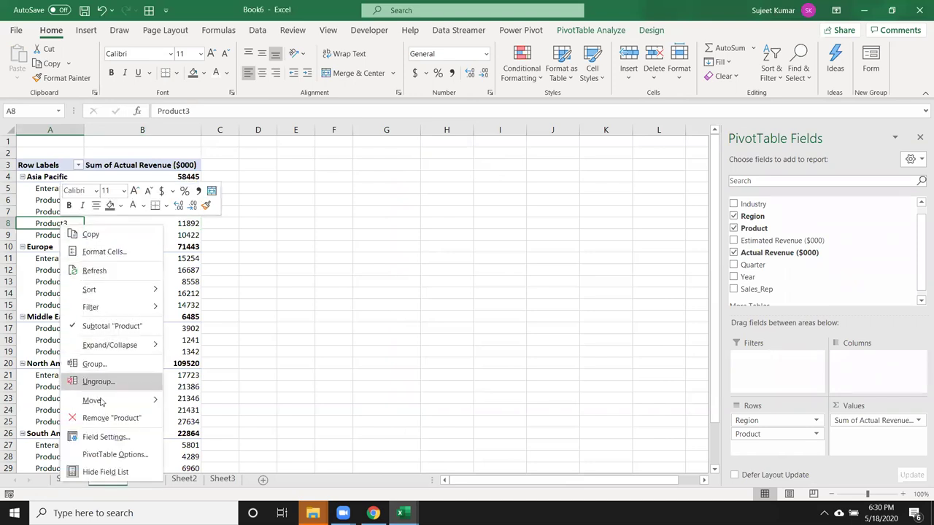
left_click(110, 455)
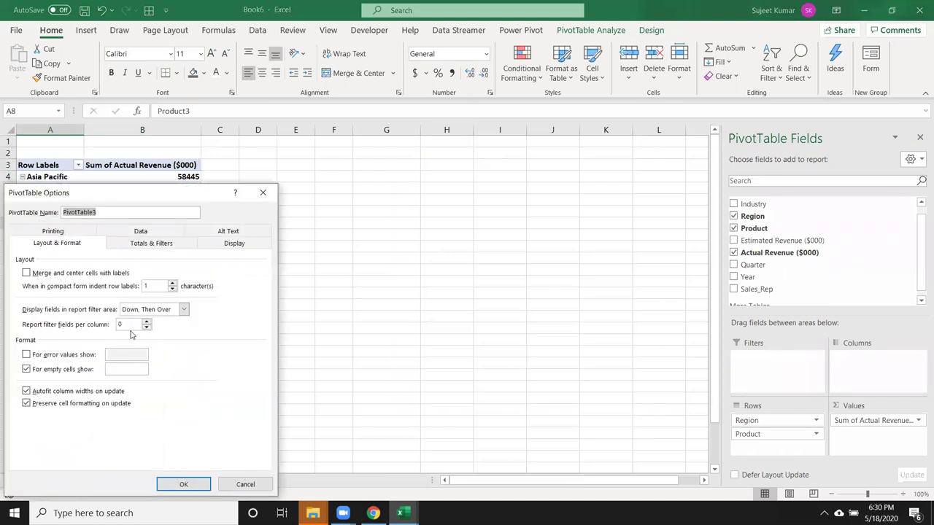
left_click(27, 273)
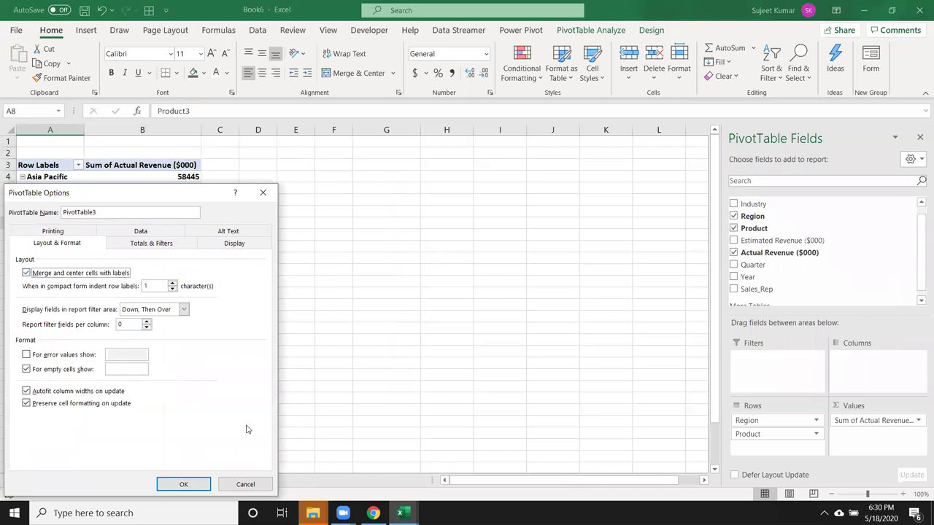
left_click(182, 484)
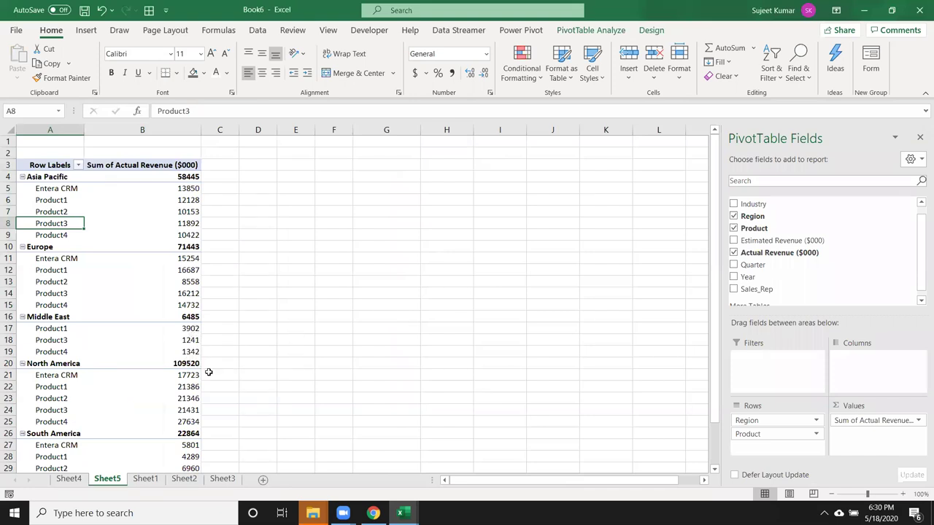
Turn on Classic PivotTable layout in the PivotTable Options Display settings.
right_click(61, 224)
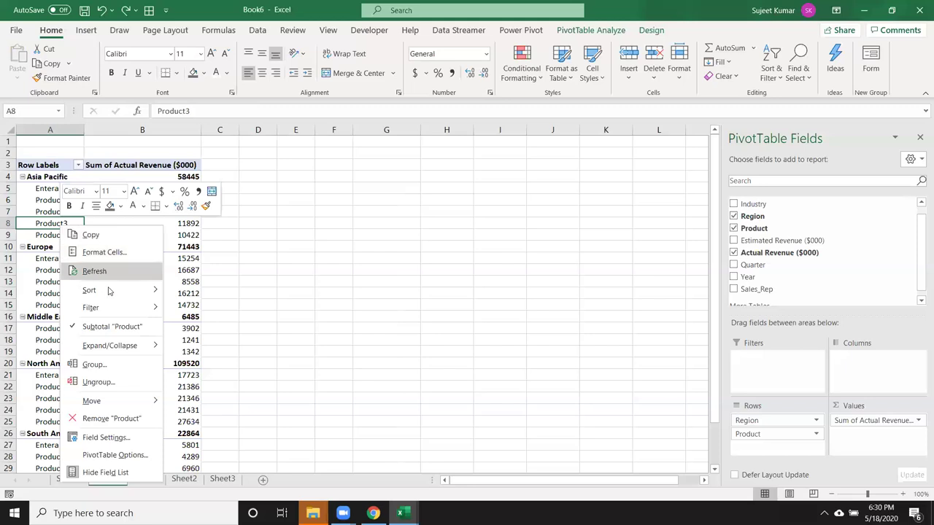
left_click(156, 451)
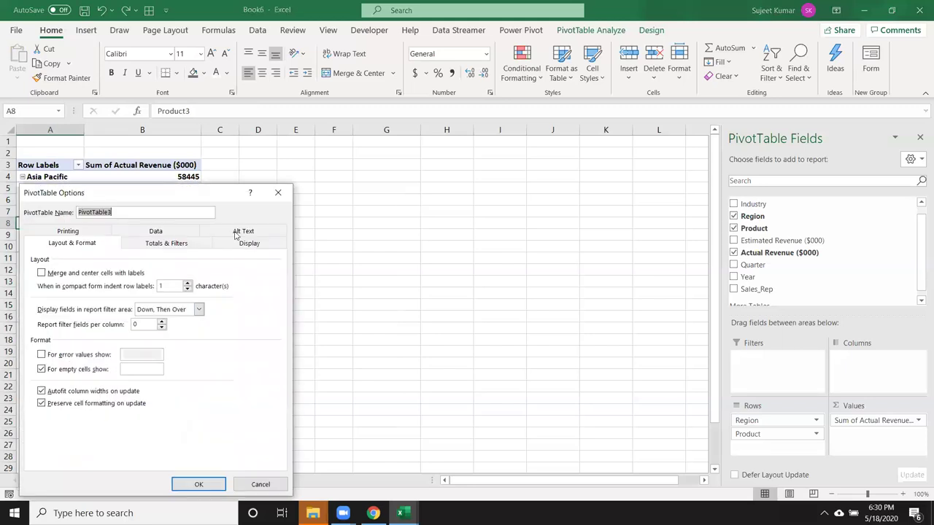
left_click(185, 234)
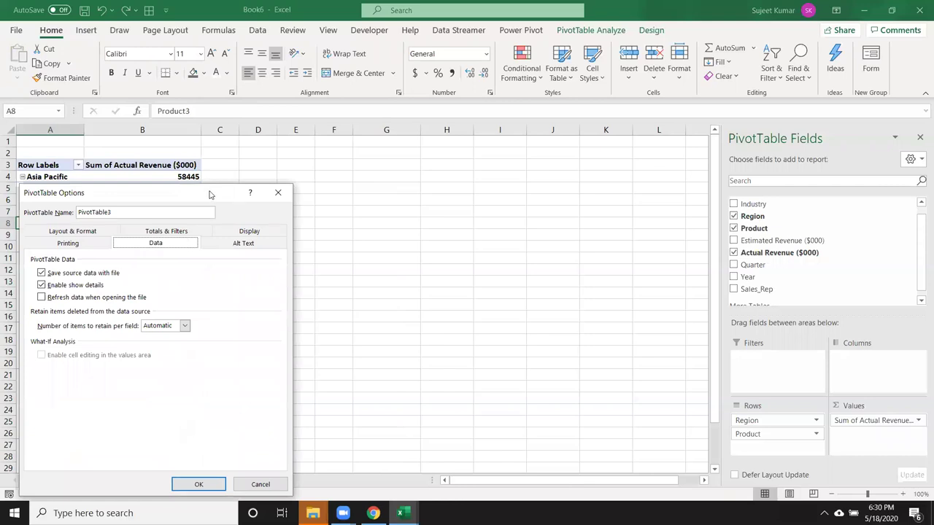
left_click_drag(209, 194, 424, 150)
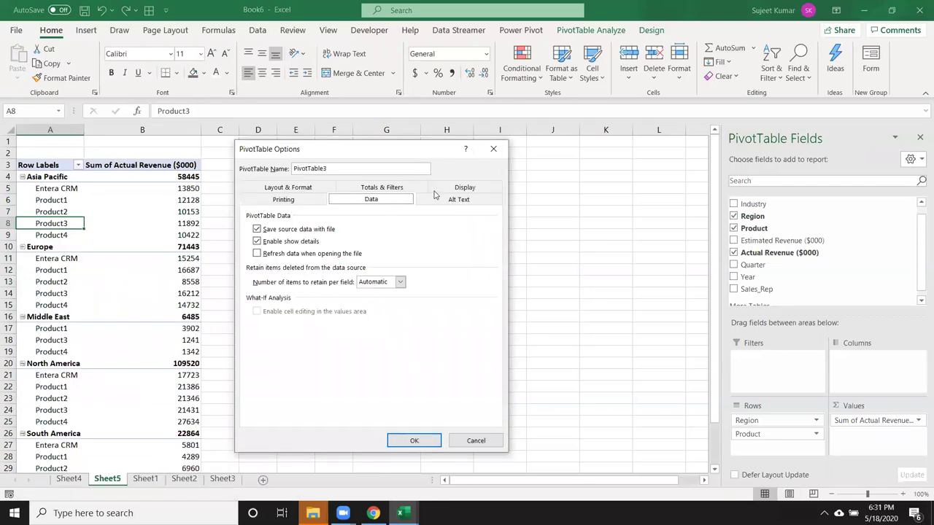
left_click(435, 191)
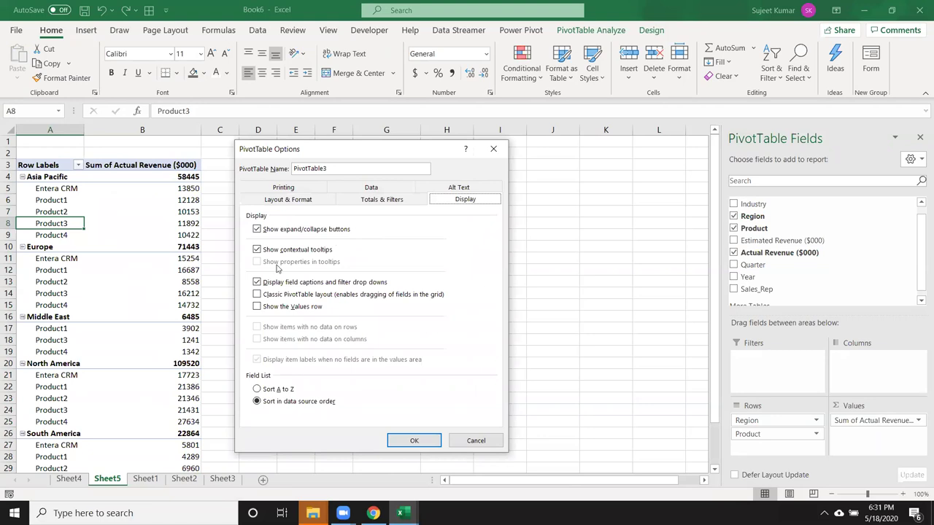
left_click(256, 295)
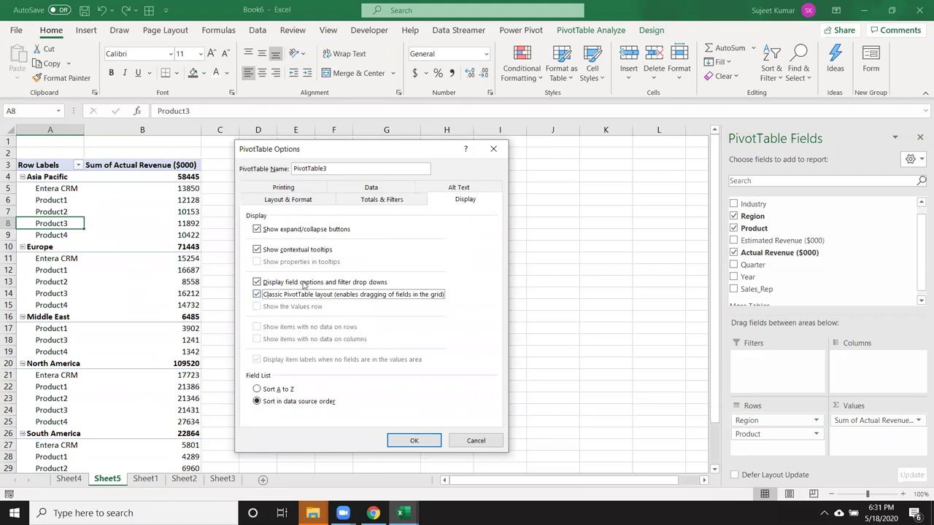
left_click(490, 204)
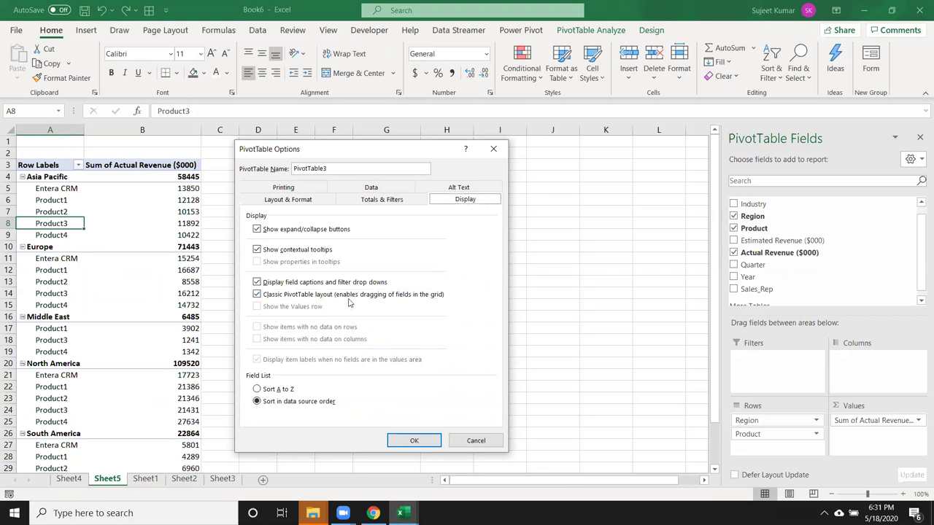
left_click(394, 439)
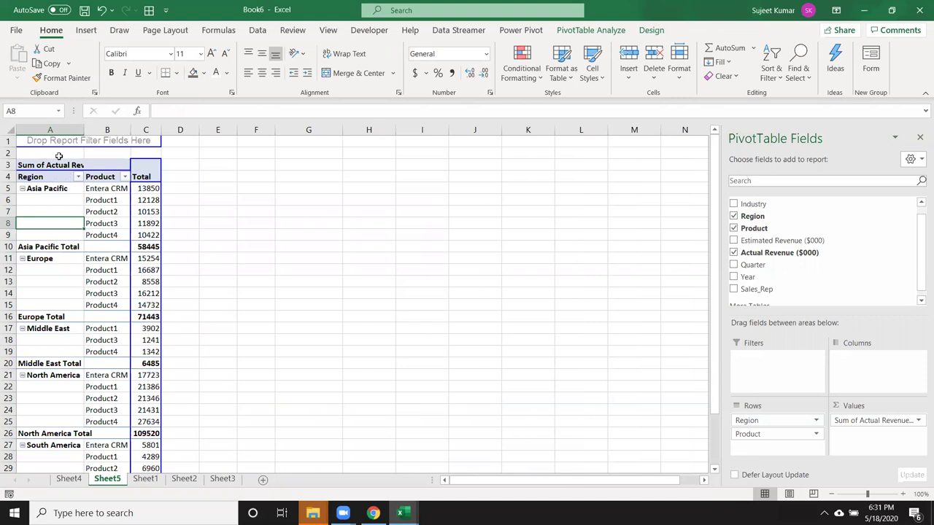
Switch the pivot table's report layout to outline form.
left_click_drag(59, 157, 160, 470)
left_click(90, 235)
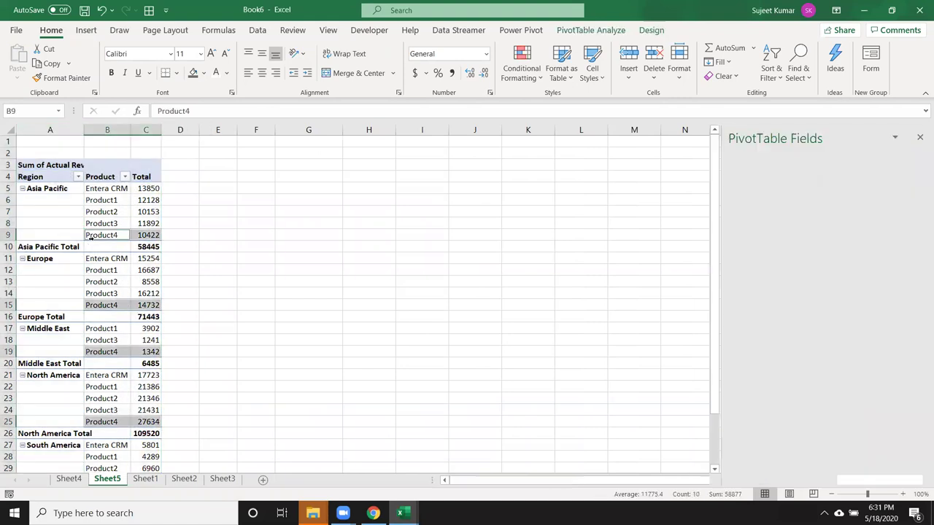
left_click(644, 32)
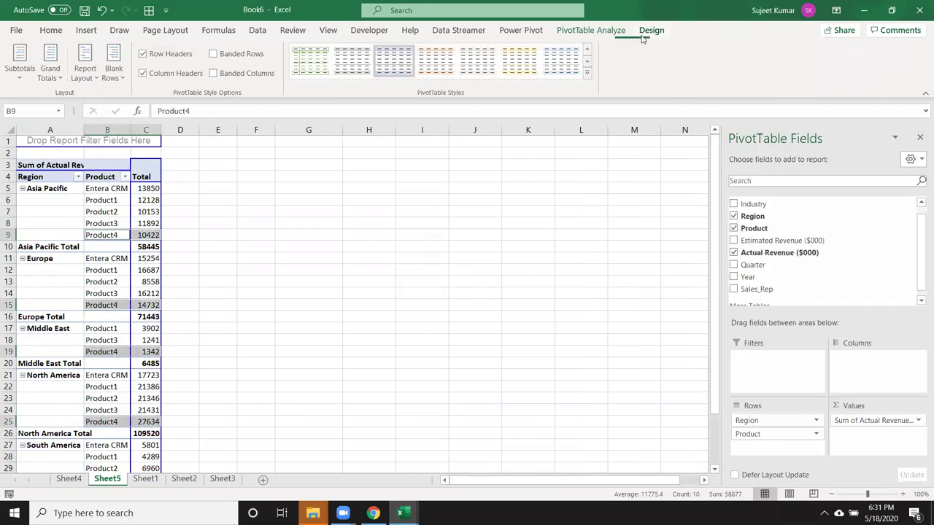
left_click(91, 84)
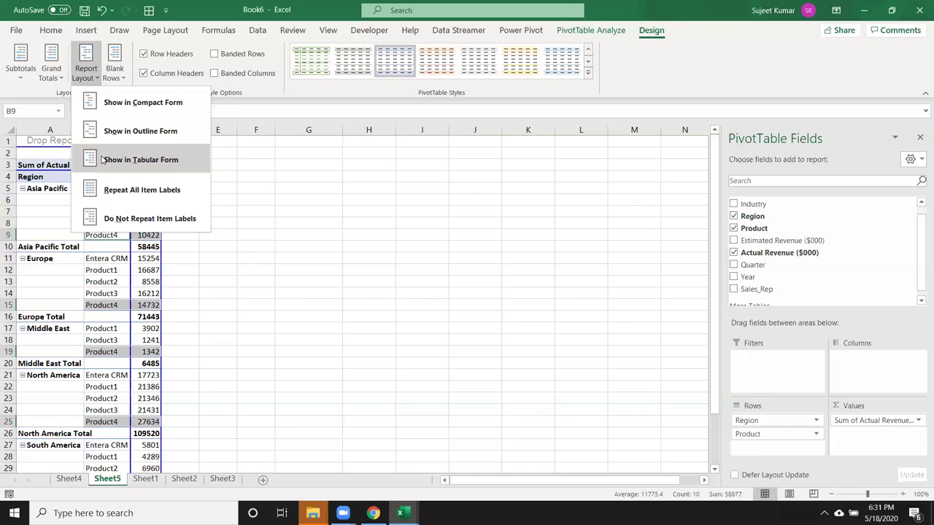
left_click(109, 132)
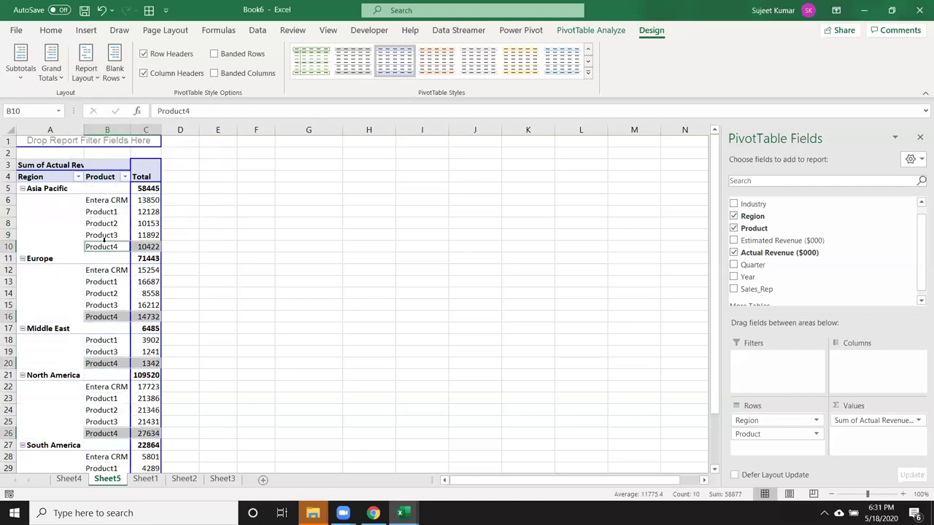
Restore the tabular layout with region totals shown below each group.
left_click(98, 282)
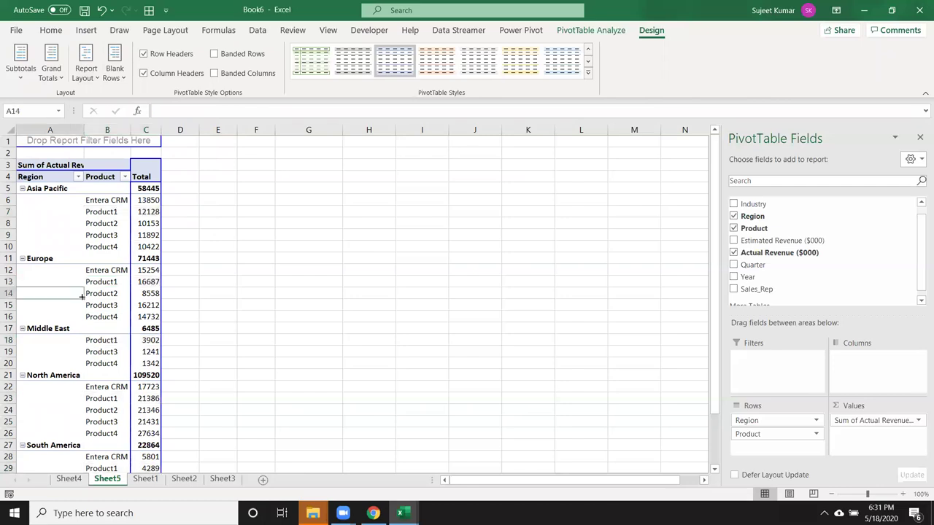
left_click_drag(42, 259, 155, 258)
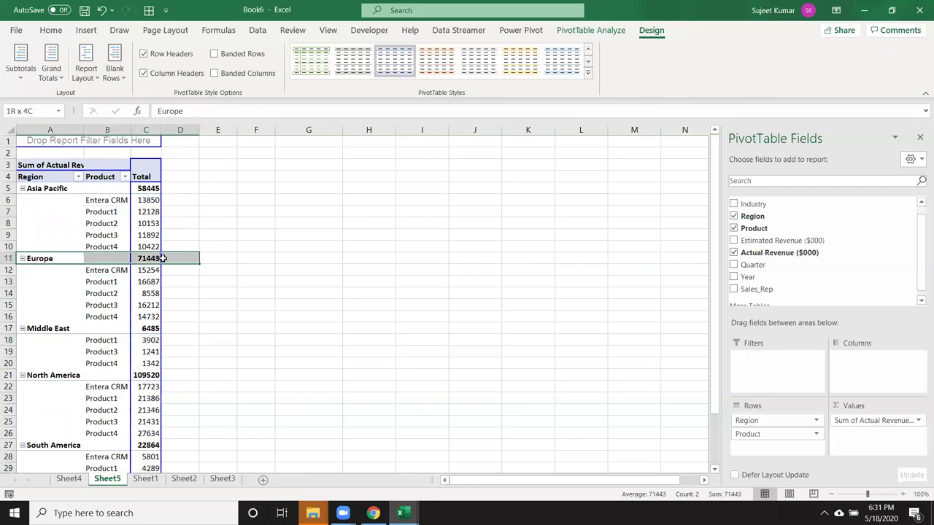
left_click(154, 258)
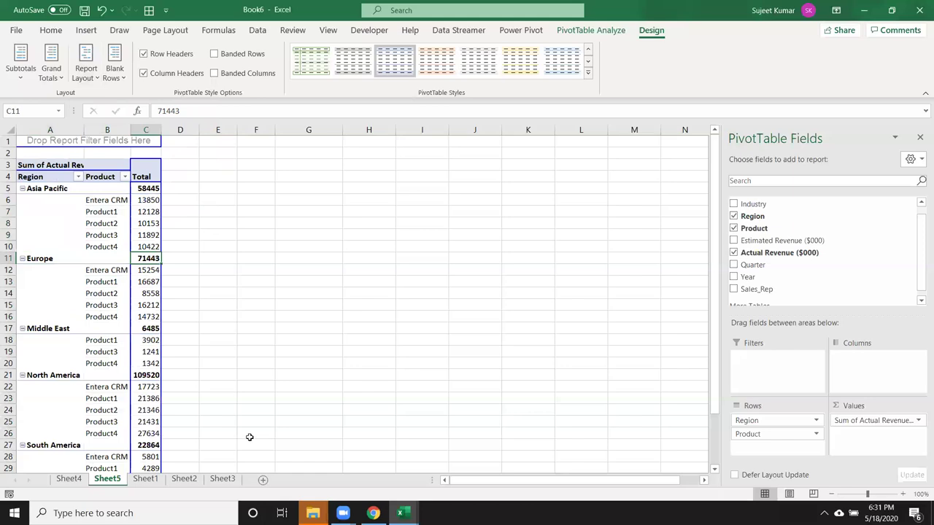
left_click(51, 247)
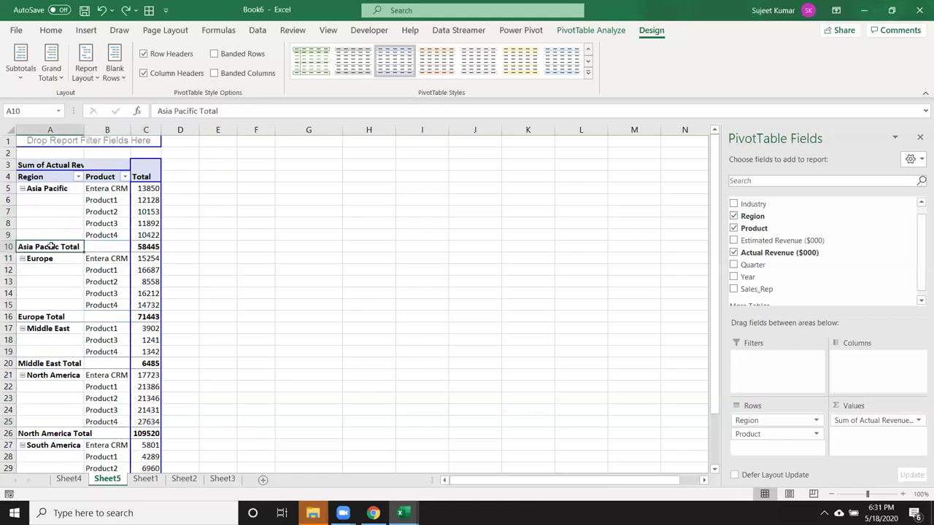
Turn off the Region subtotals from the region total row's context menu.
right_click(111, 246)
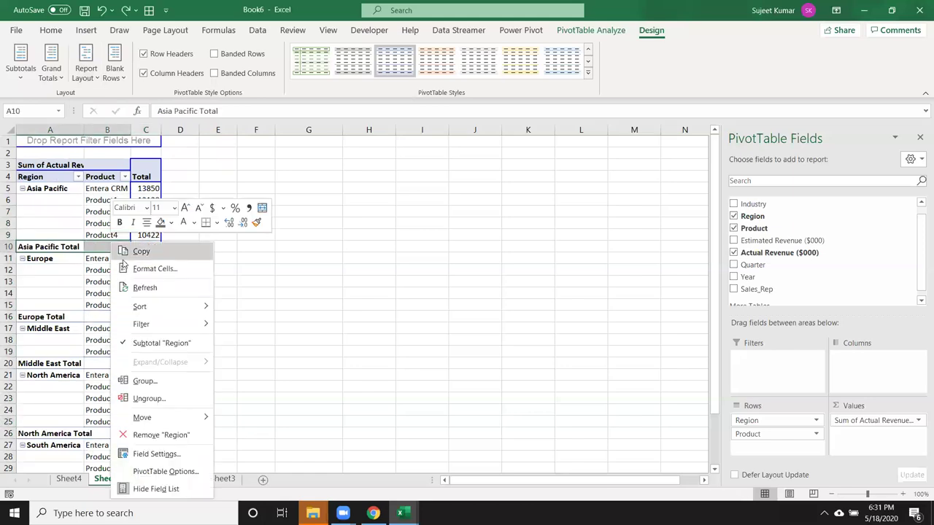
left_click(149, 399)
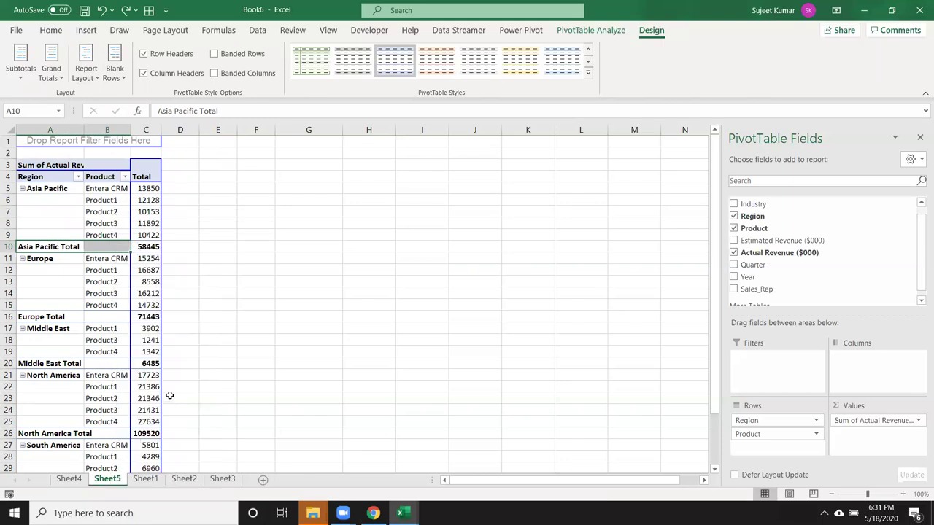
left_click(102, 302)
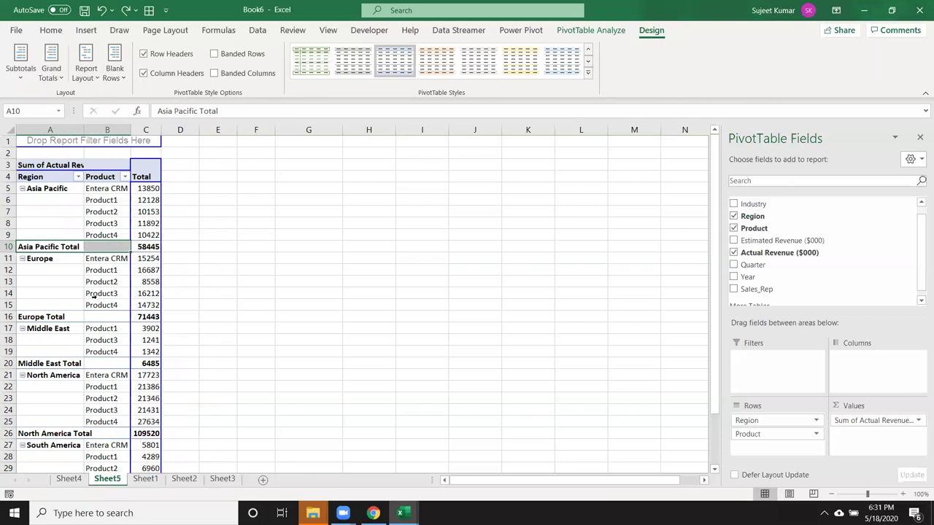
left_click(42, 247)
right_click(42, 246)
mouse_move(73, 324)
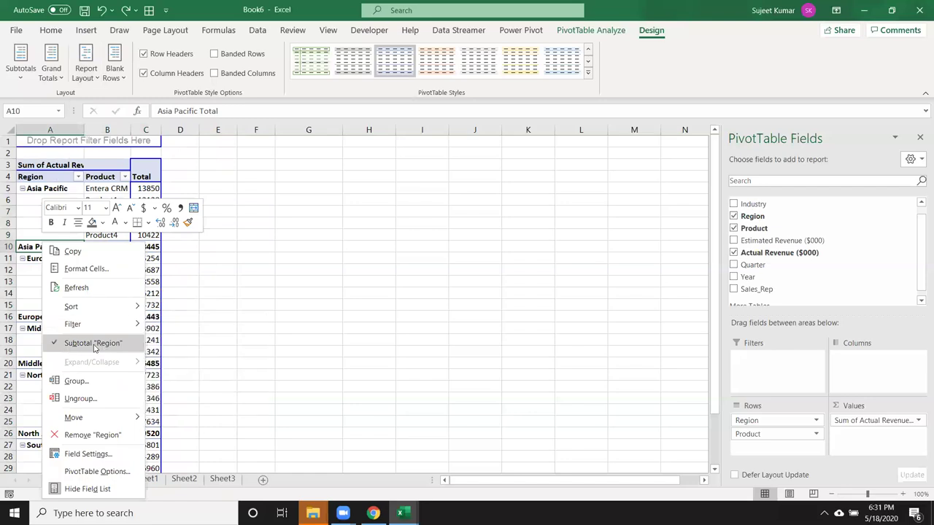
left_click(94, 345)
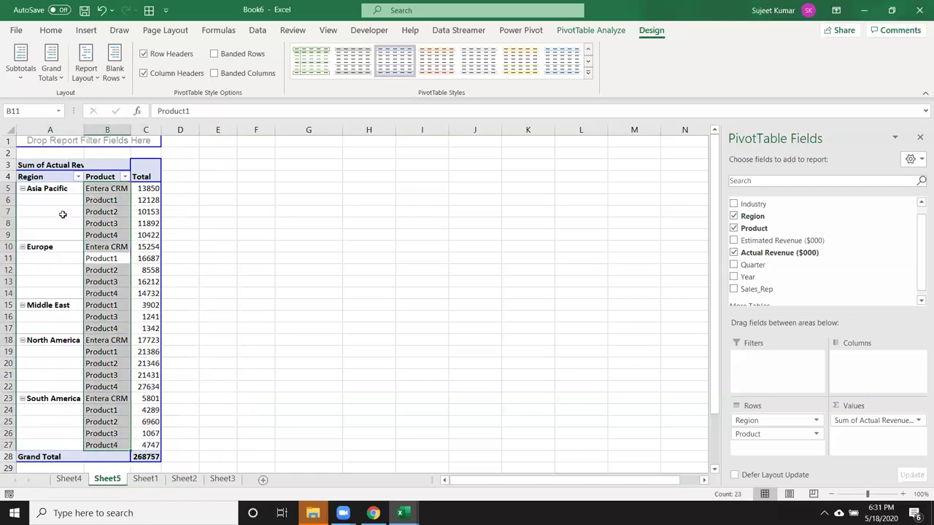
Select the Region labels and the blank cells beneath Asia Pacific.
left_click_drag(63, 210, 63, 223)
left_click(60, 186)
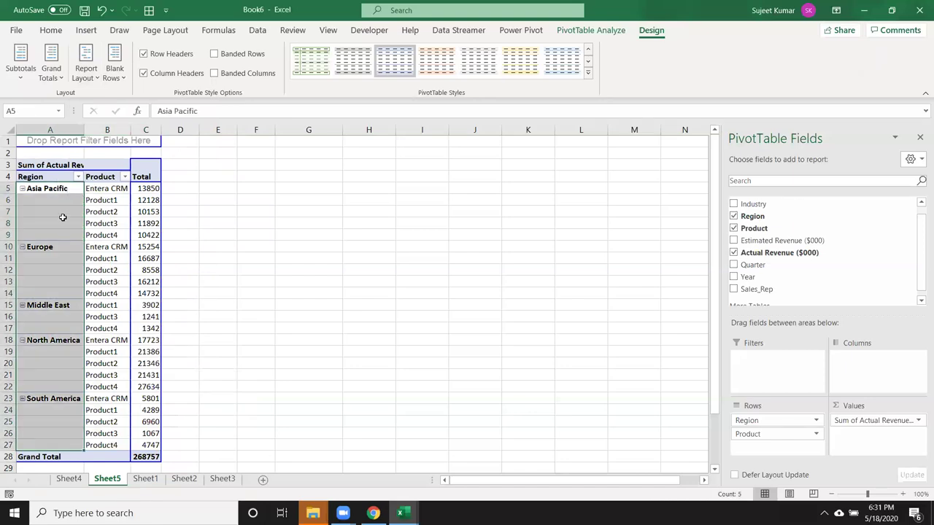
left_click_drag(64, 202, 146, 235)
left_click(64, 206)
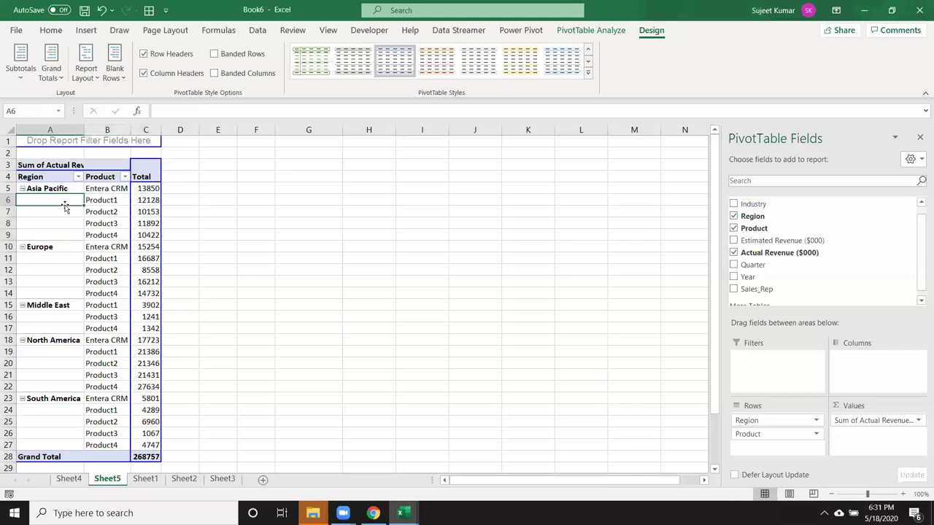
left_click_drag(64, 192, 63, 235)
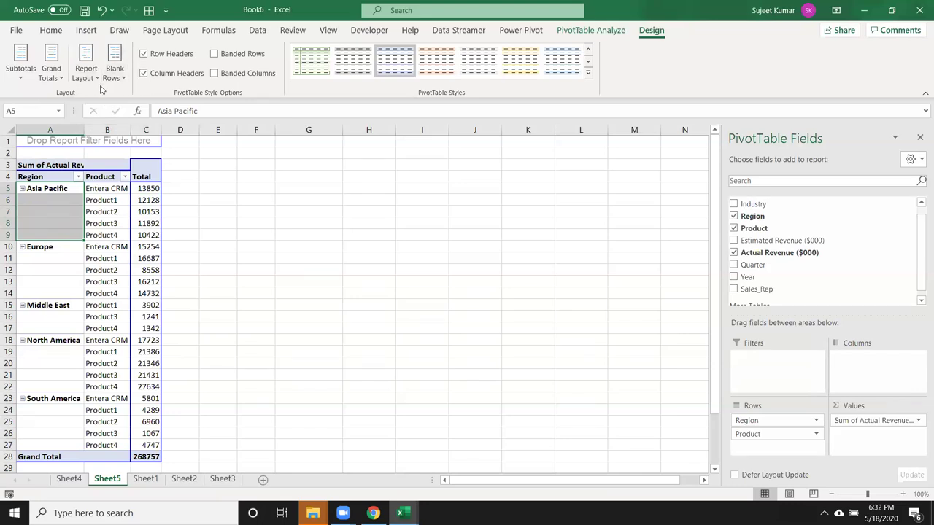
Set the report layout to repeat region labels on every row.
left_click(86, 71)
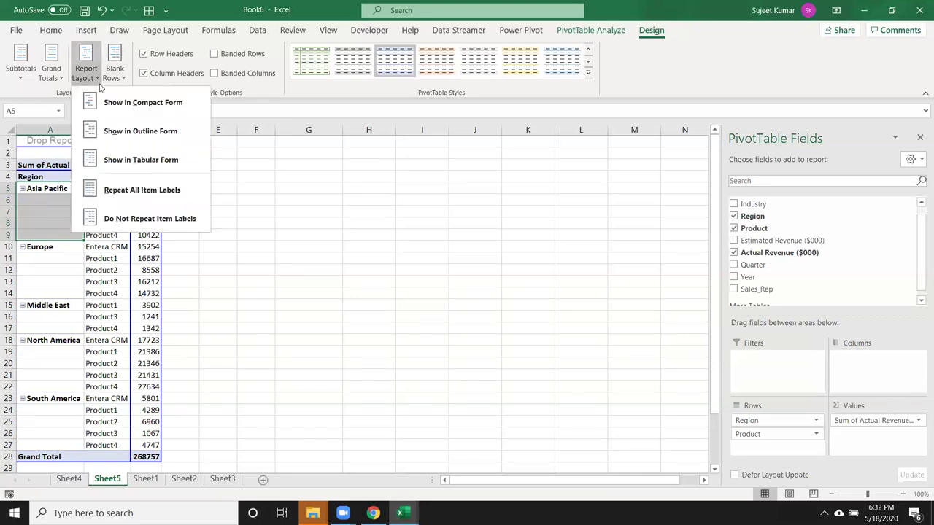
left_click(142, 191)
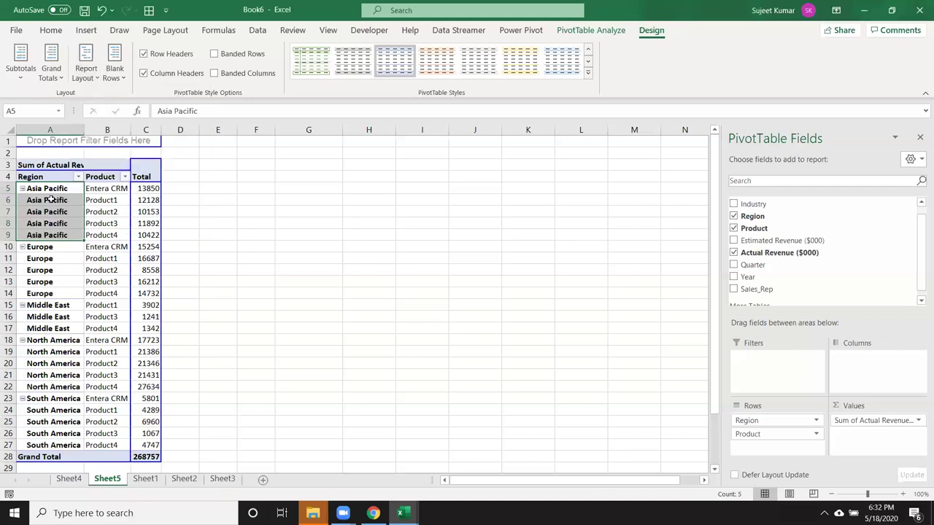
left_click_drag(51, 198, 57, 232)
left_click(62, 264)
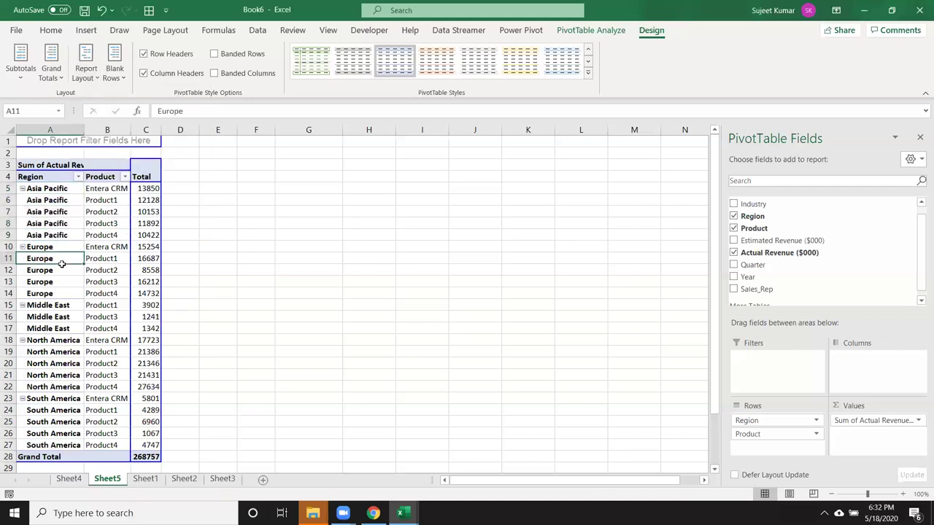
left_click_drag(62, 265, 60, 292)
left_click(60, 321)
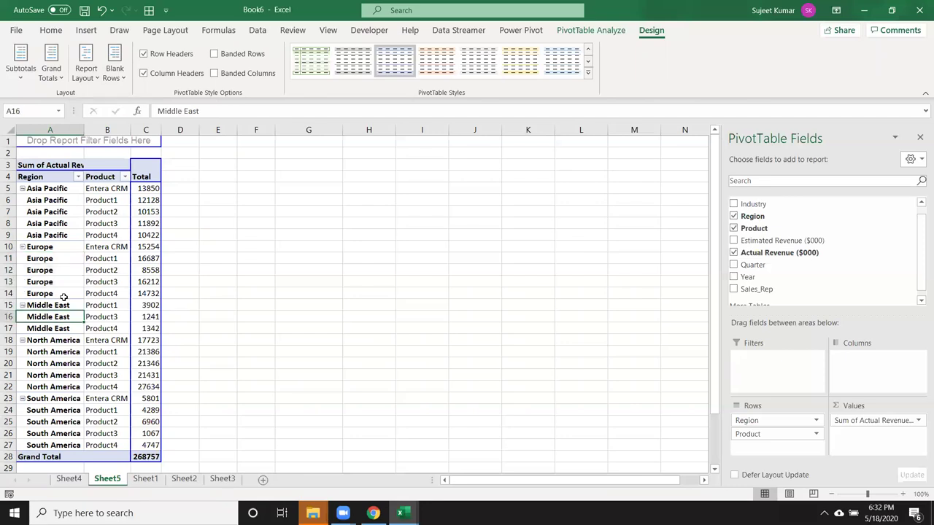
left_click(86, 224)
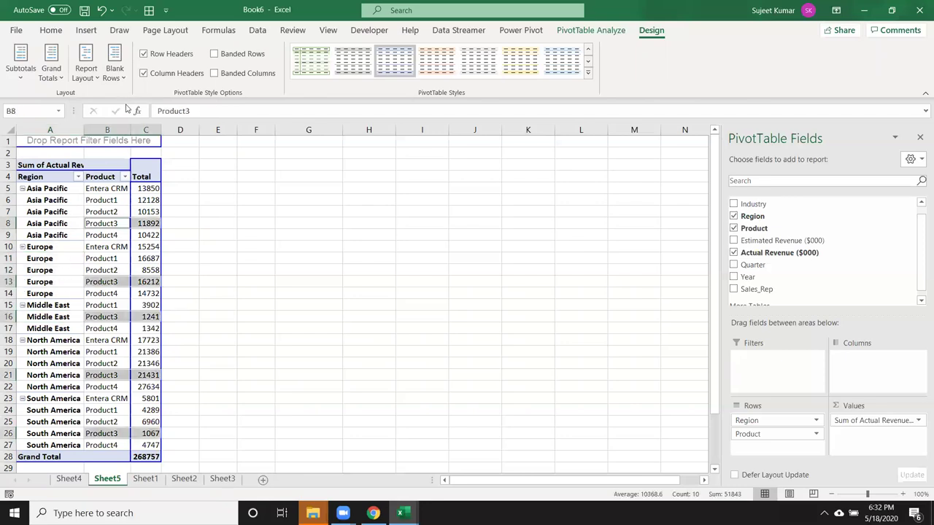
left_click(63, 231)
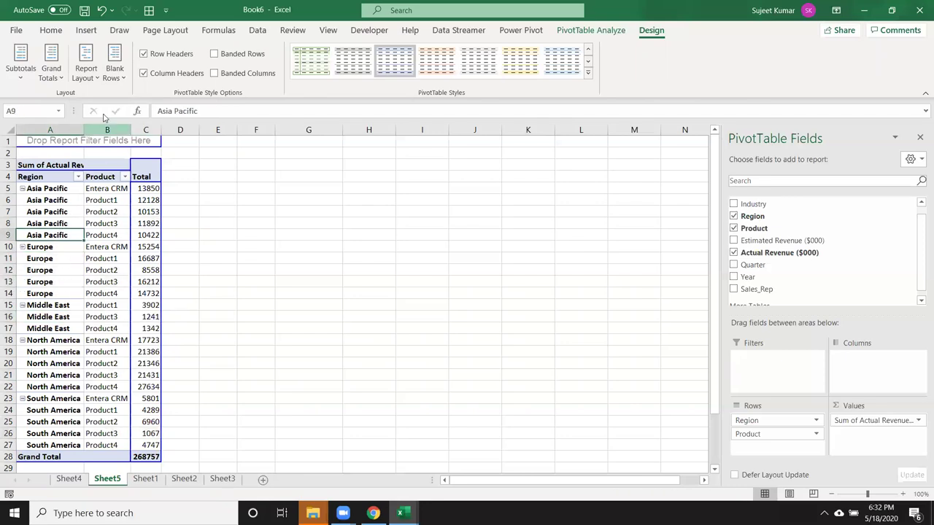
Insert a blank line after each region group, then remove the blank lines again.
left_click(115, 73)
left_click(124, 102)
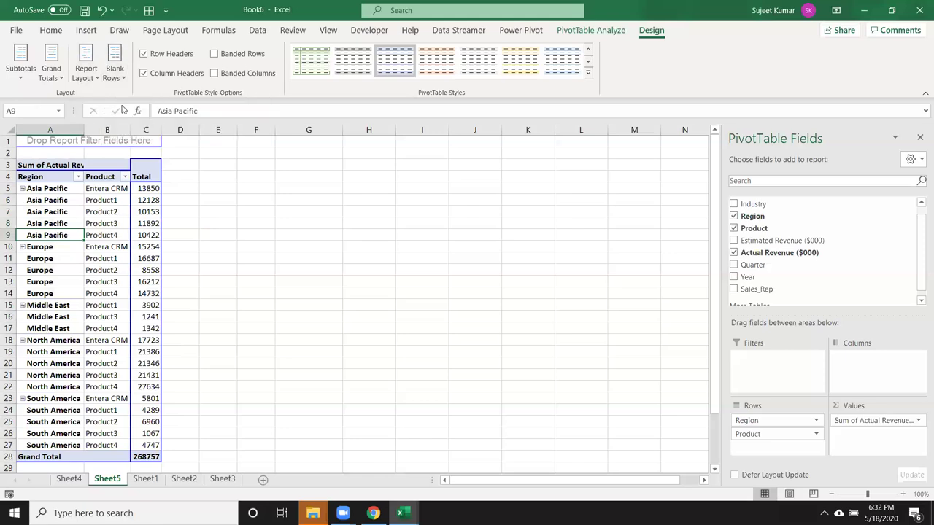
left_click(45, 250)
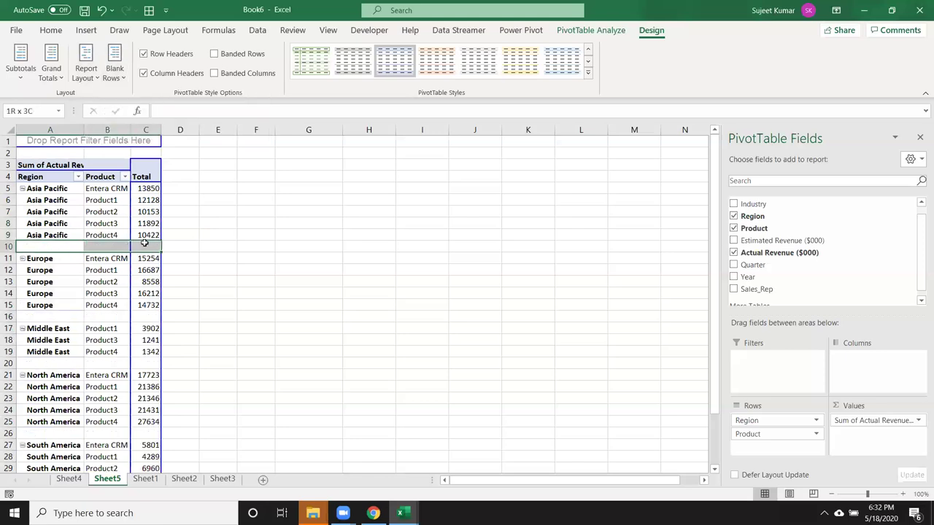
left_click(82, 315)
scroll(190, 325, "down", 5)
scroll(191, 321, "up", 5)
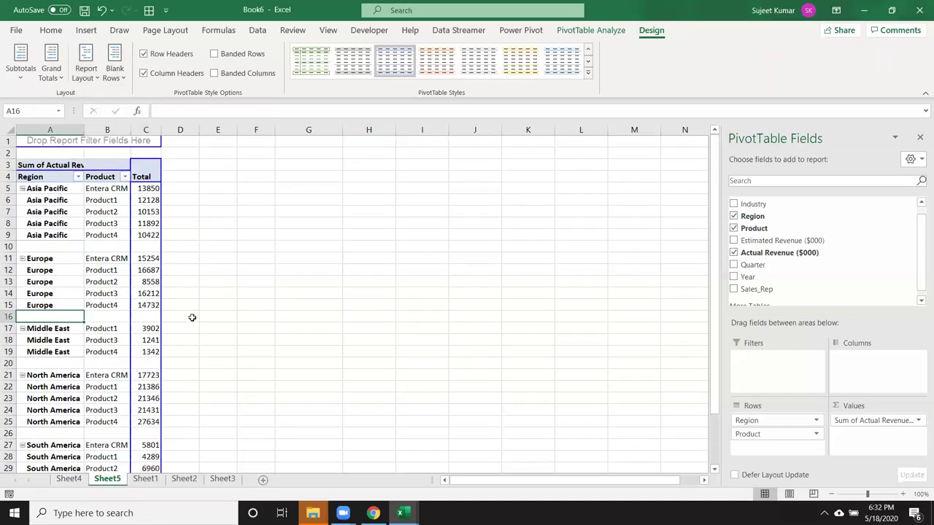
left_click(115, 76)
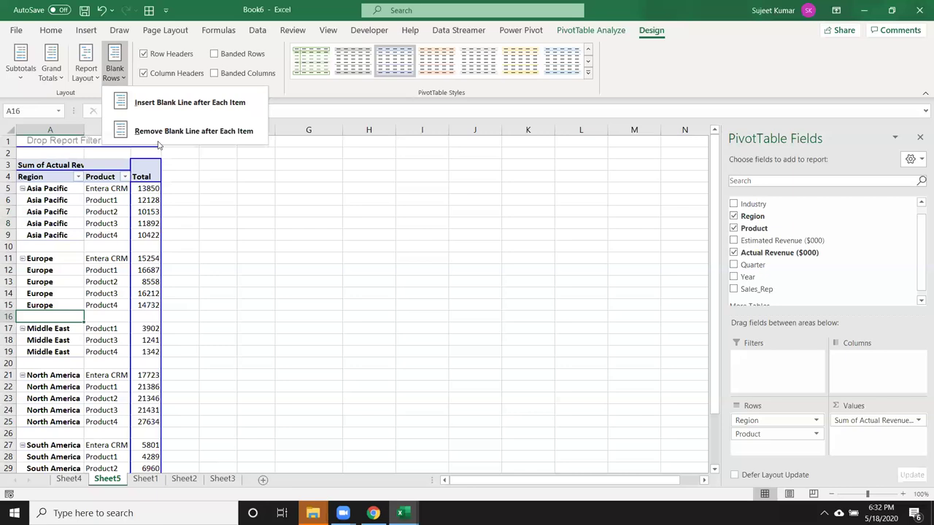
left_click(158, 134)
Choose Do Not Repeat Item Labels so each region name appears only once.
left_click(86, 72)
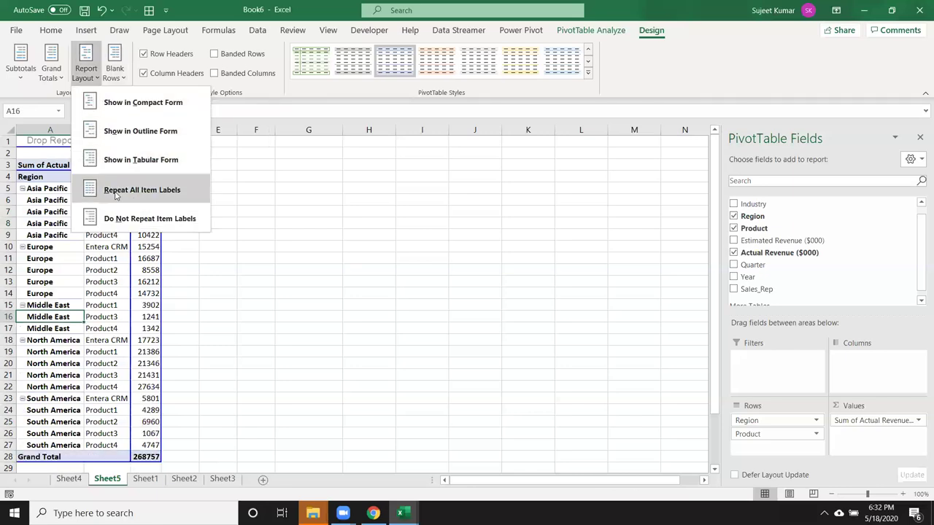
left_click(123, 219)
left_click(108, 259)
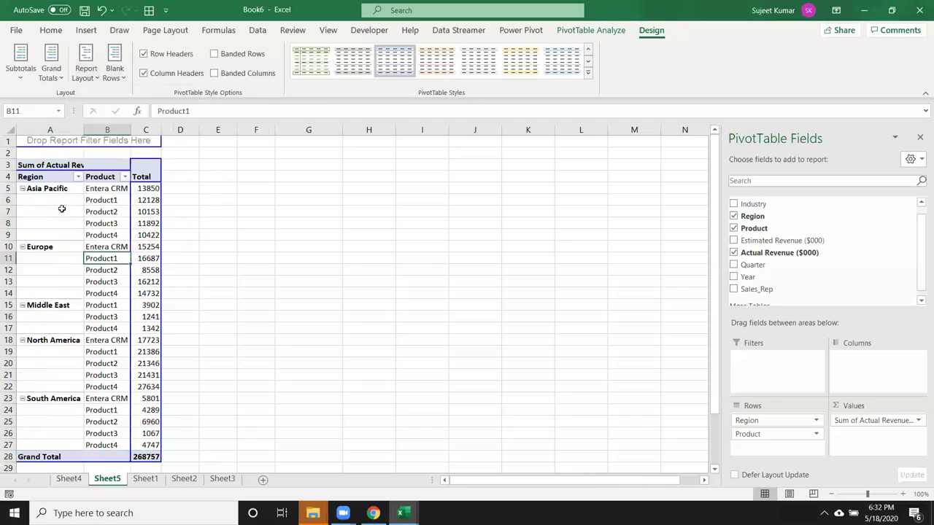
left_click_drag(58, 188, 69, 235)
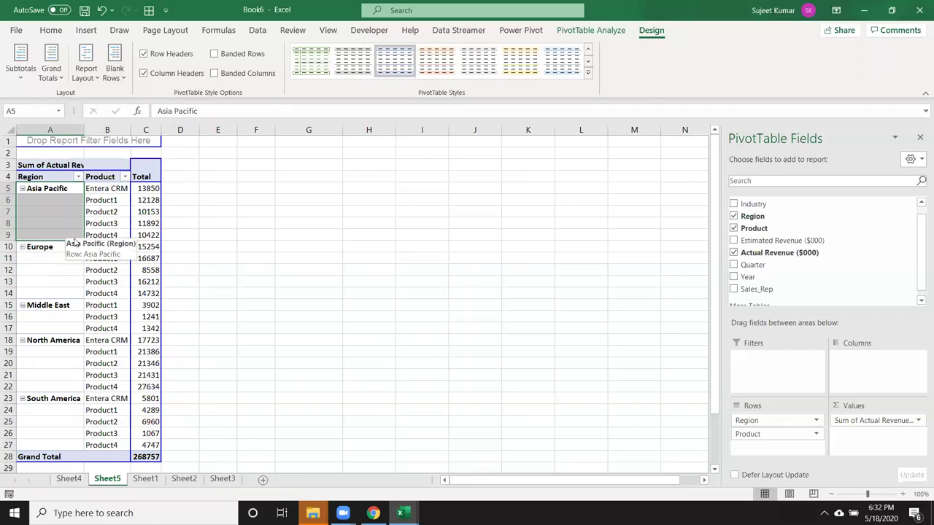
left_click(83, 247)
left_click(67, 212)
Enable Merge and center cells with labels in PivotTable Options.
right_click(68, 211)
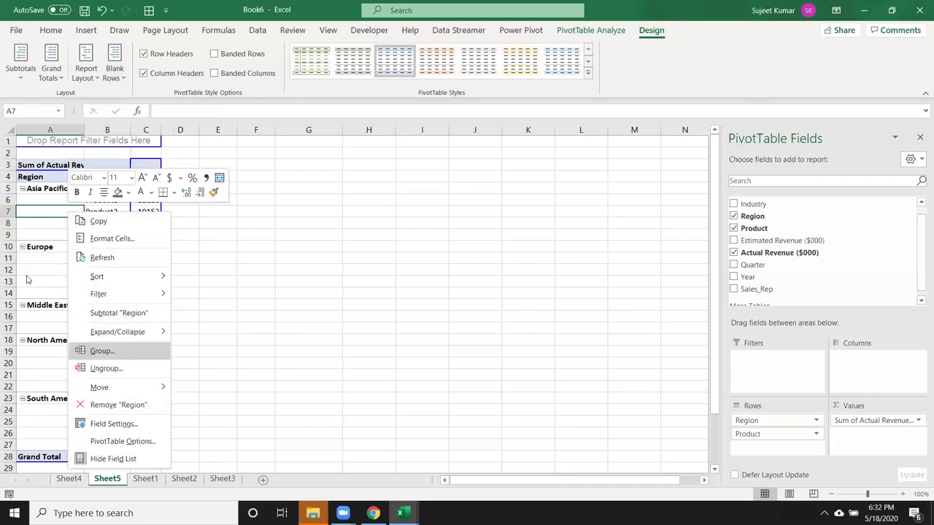
left_click(117, 441)
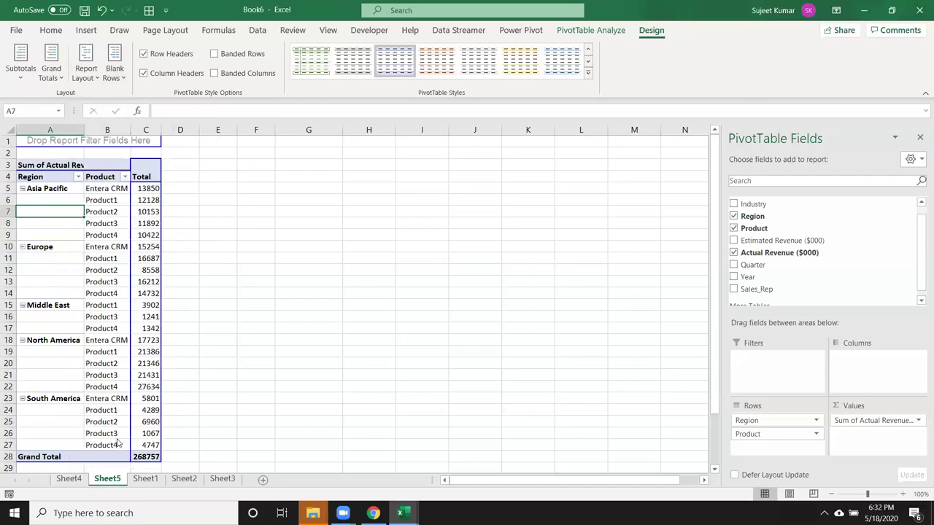
left_click_drag(161, 191, 299, 167)
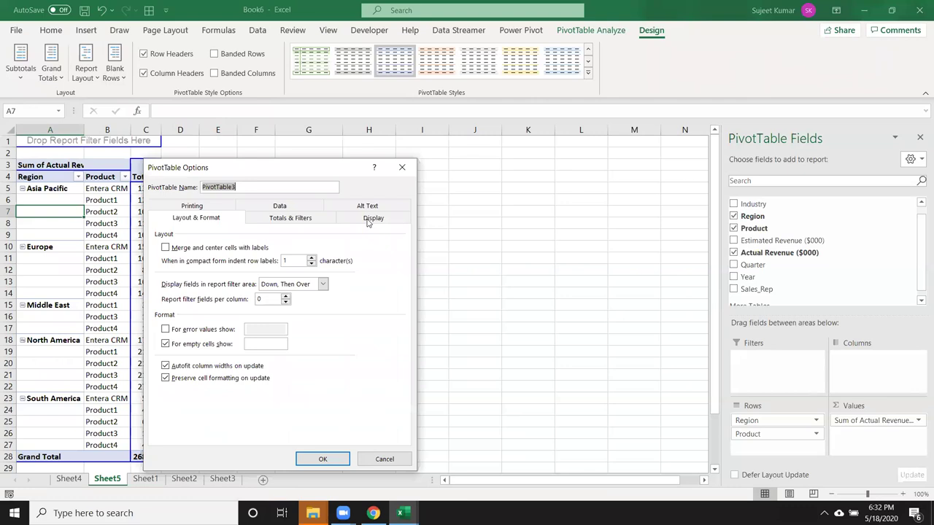
left_click(259, 248)
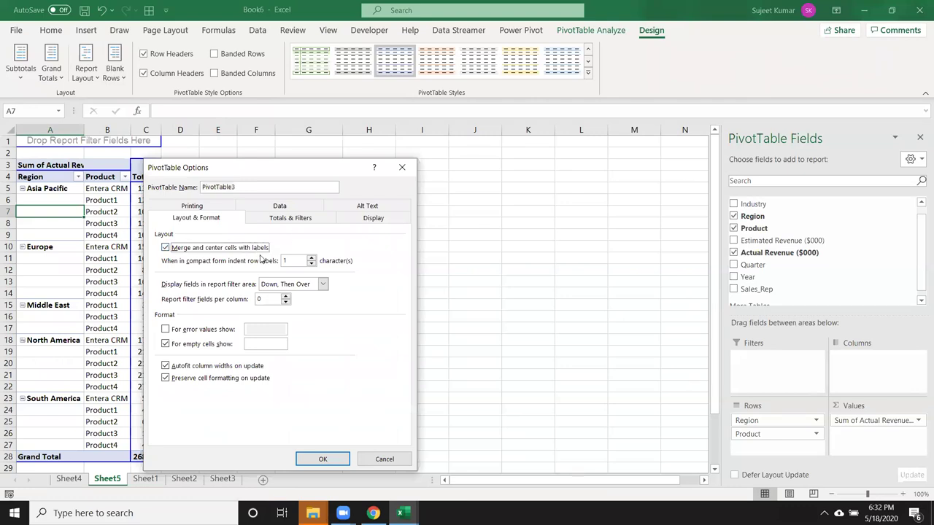
left_click(343, 460)
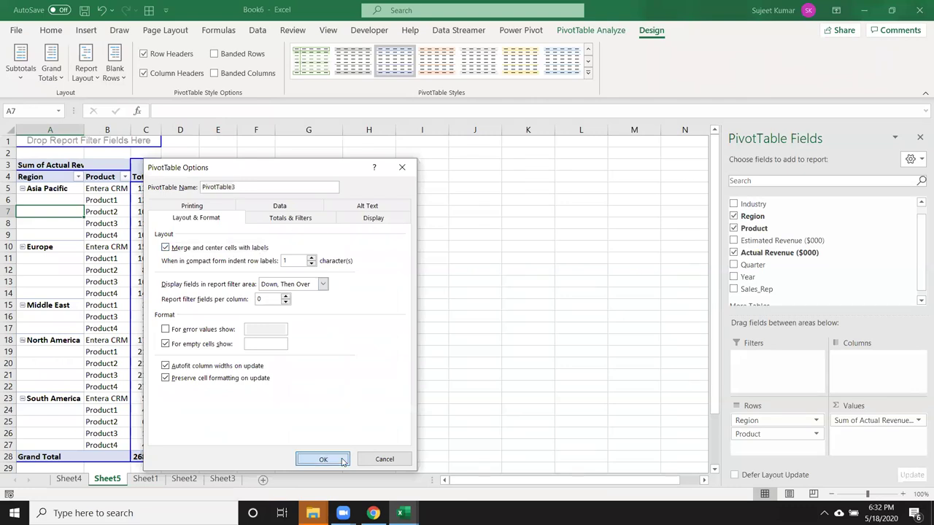
Check the merged Europe, Middle East, North America, South America and Asia Pacific labels.
left_click(74, 282)
left_click(71, 315)
left_click(61, 362)
left_click(62, 398)
left_click(57, 357)
left_click(63, 313)
left_click(64, 275)
left_click(64, 228)
left_click(61, 264)
left_click(55, 330)
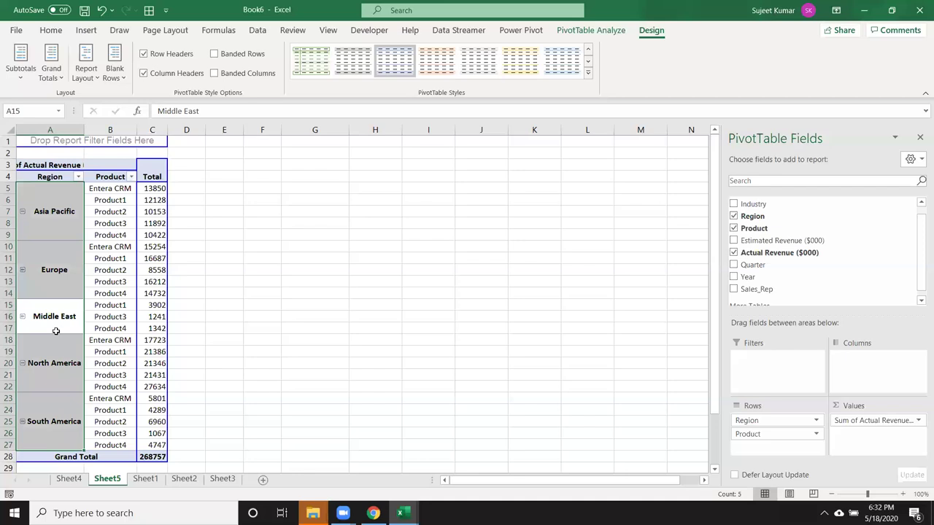
left_click(46, 369)
left_click(62, 429)
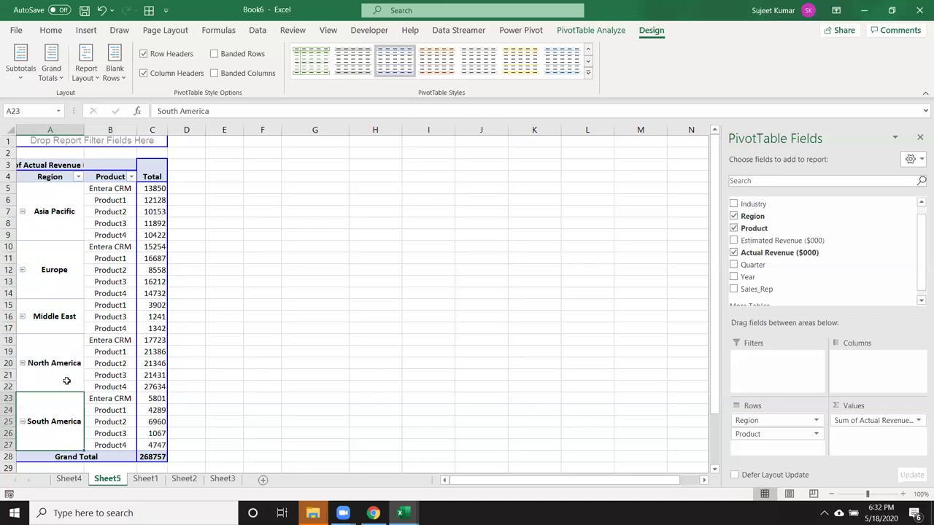
left_click_drag(69, 360, 73, 211)
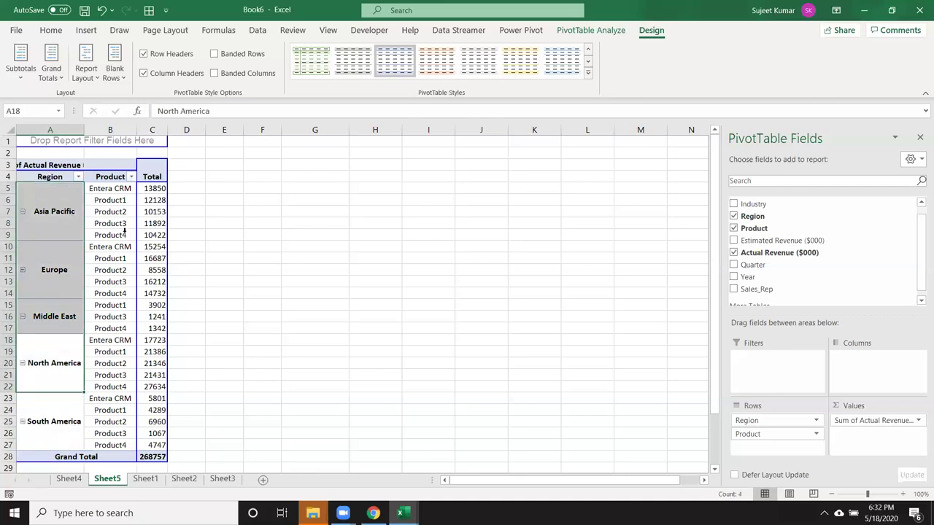
left_click(130, 305)
left_click(85, 301)
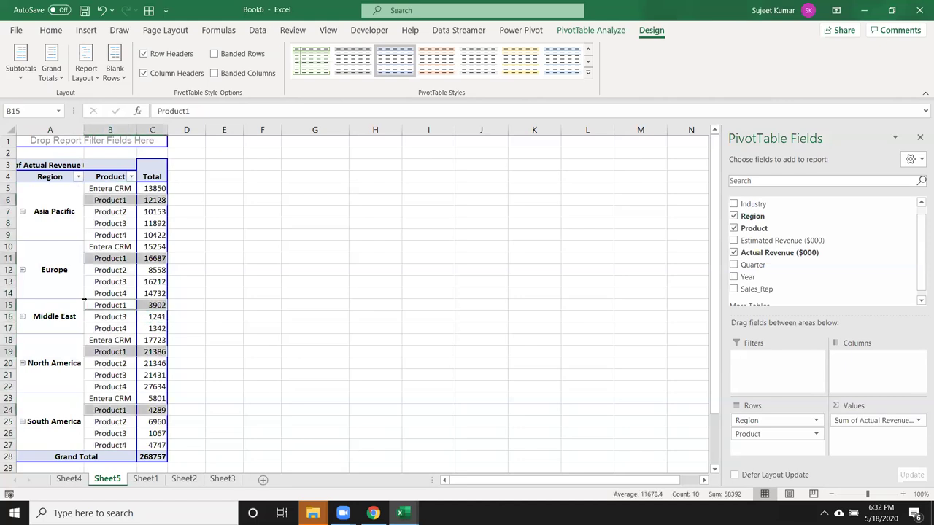
left_click(83, 318)
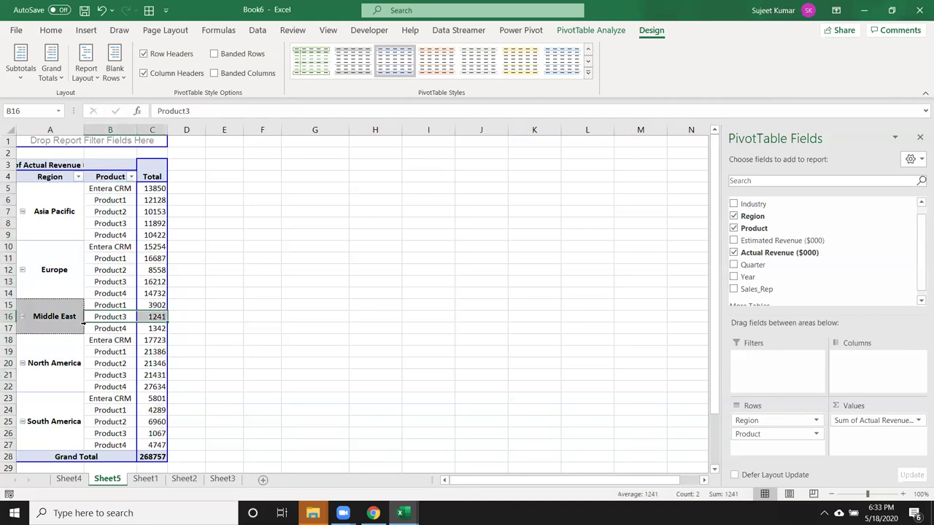
left_click(85, 330)
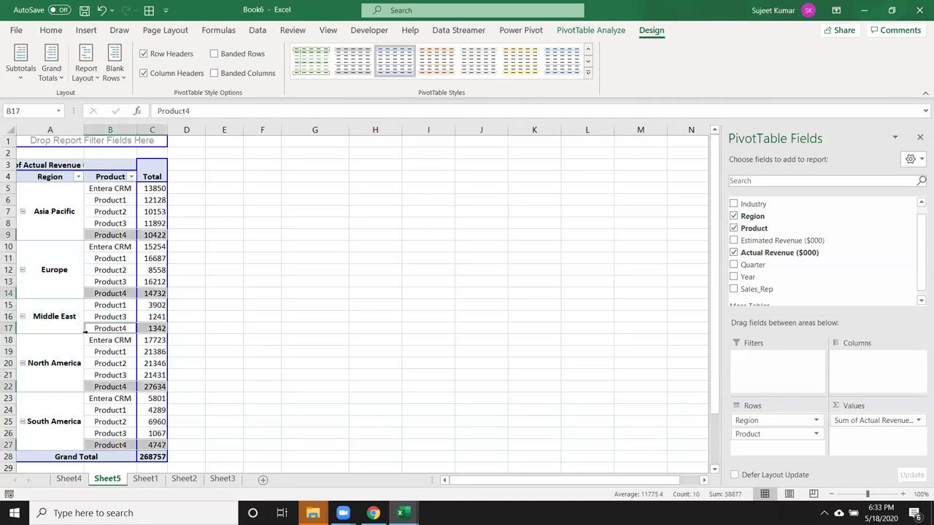
left_click(116, 270)
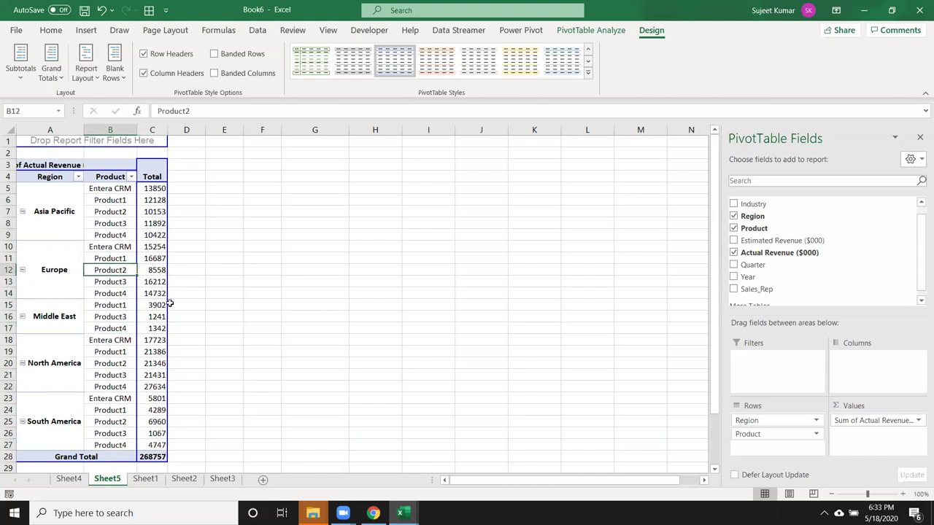
left_click(66, 225)
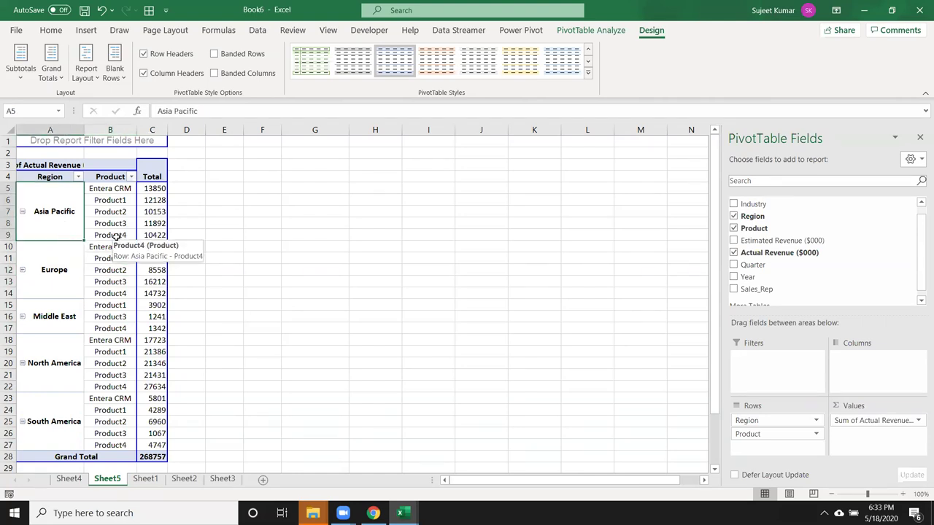
left_click(116, 237)
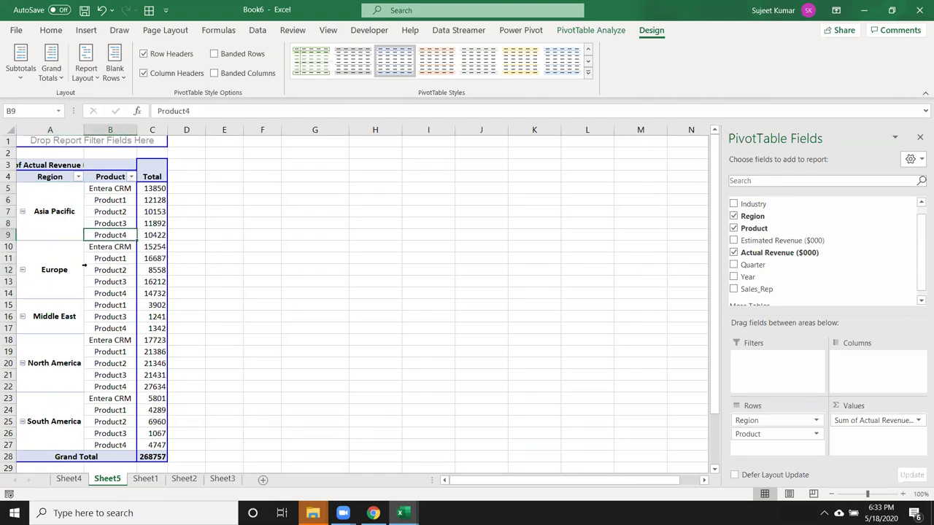
left_click(159, 238)
mouse_move(159, 250)
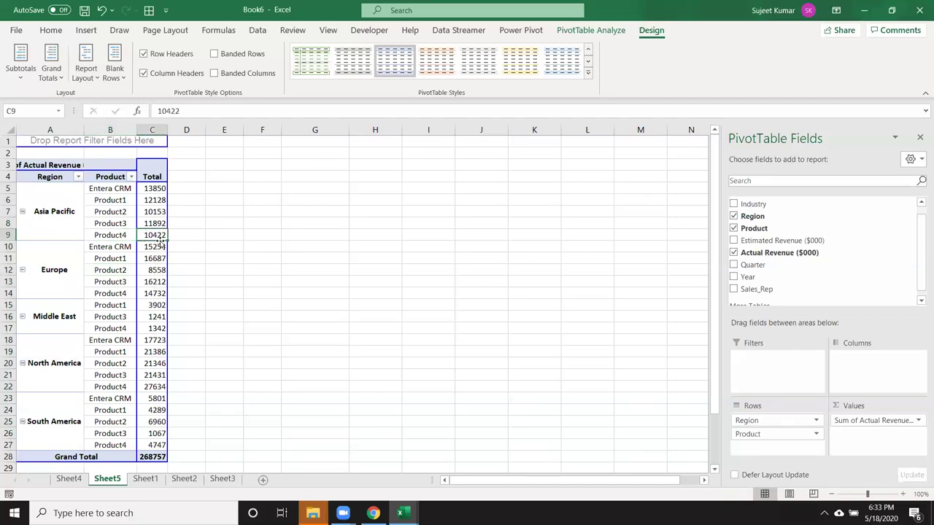
Drill into the Asia Pacific Product4 and South America Product3 (1067) totals.
double_click(158, 235)
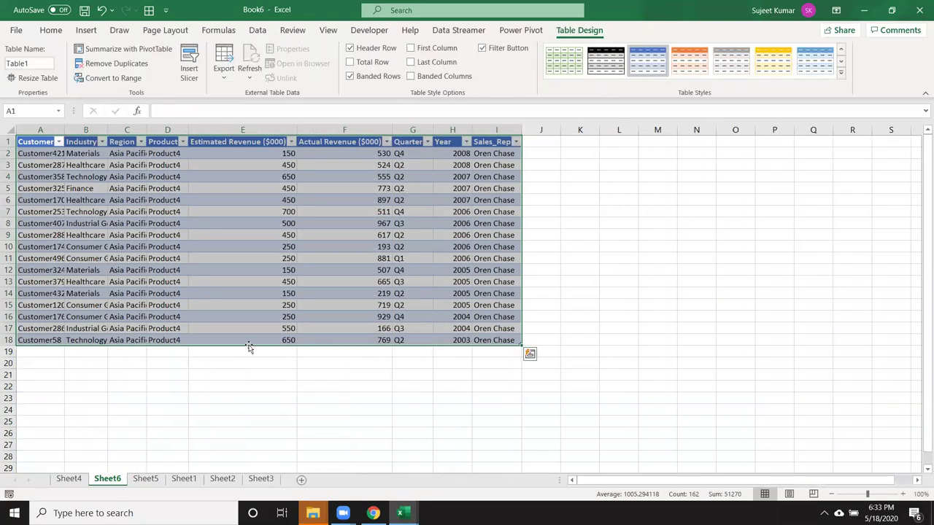
left_click(119, 224)
left_click_drag(43, 146, 498, 337)
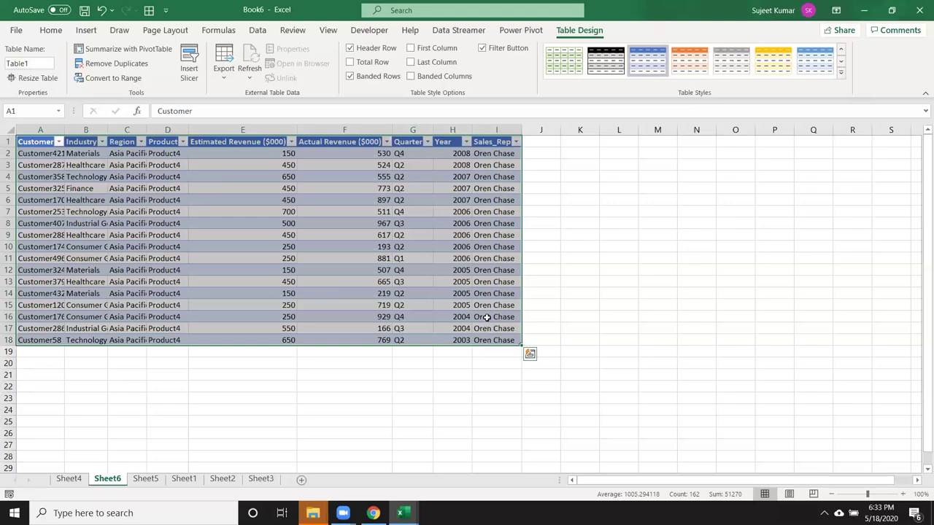
left_click(145, 478)
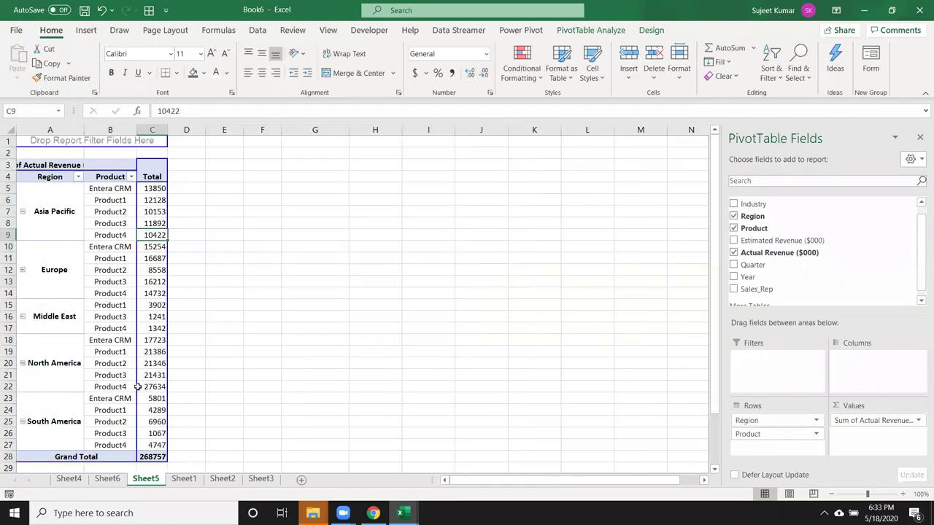
left_click(117, 435)
left_click(149, 434)
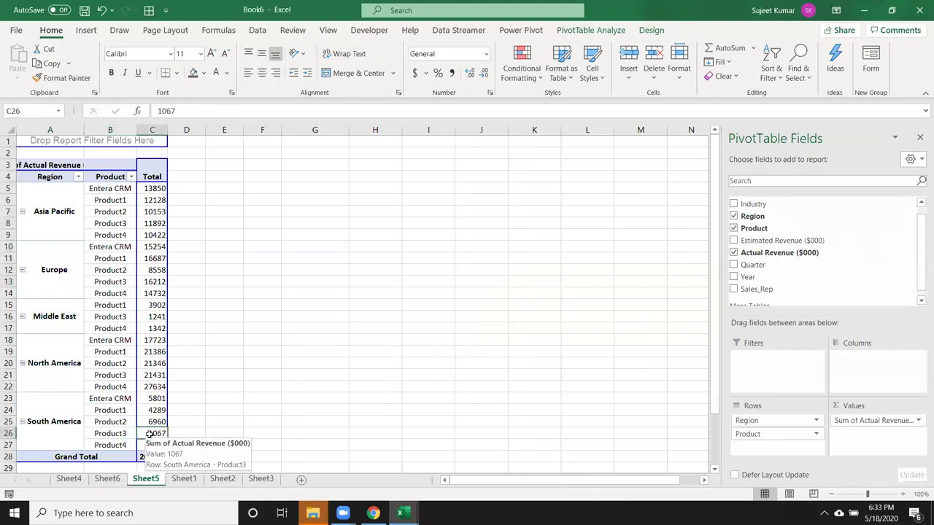
double_click(149, 434)
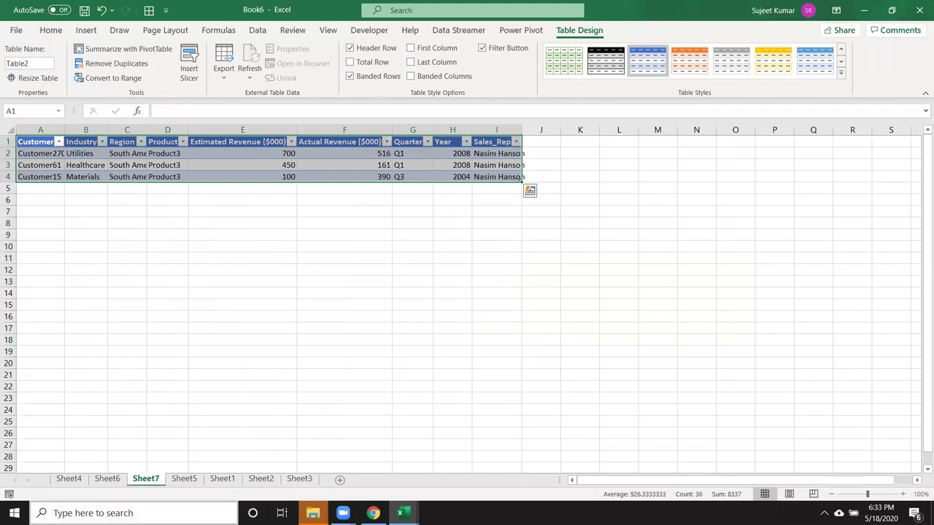
Delete the drill-down sheets Sheet7 and Sheet6.
right_click(155, 482)
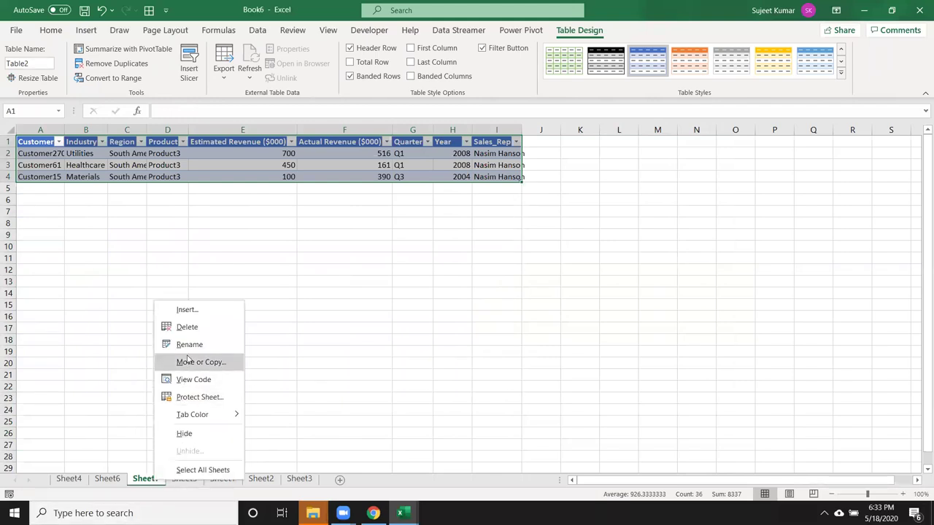
left_click(187, 327)
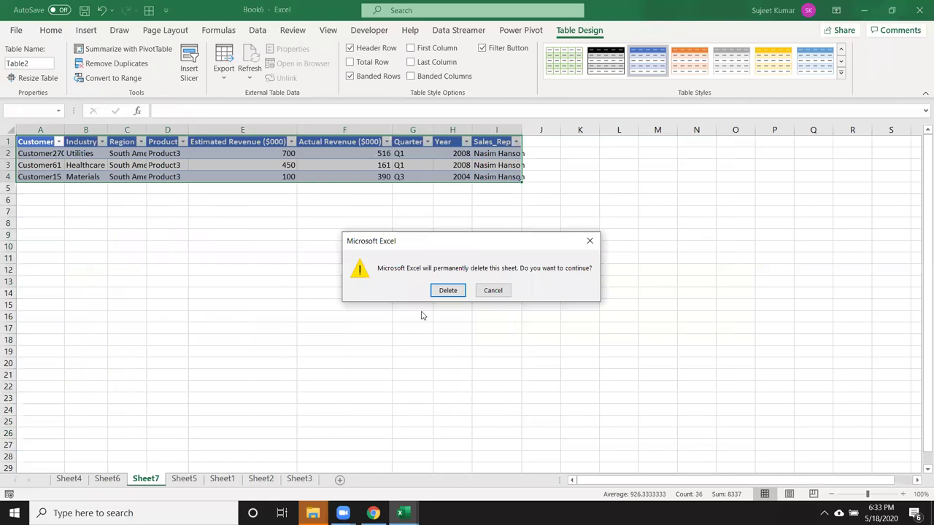
left_click(441, 295)
left_click(117, 482)
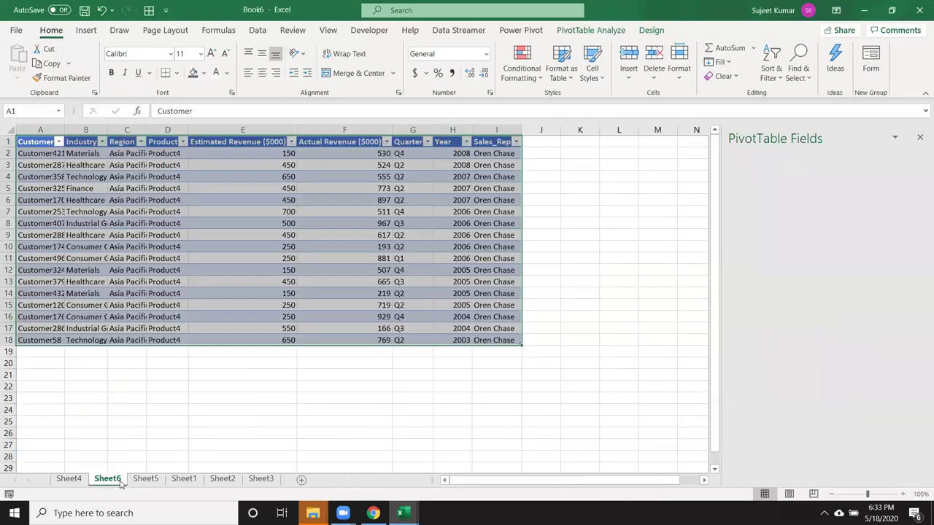
right_click(121, 481)
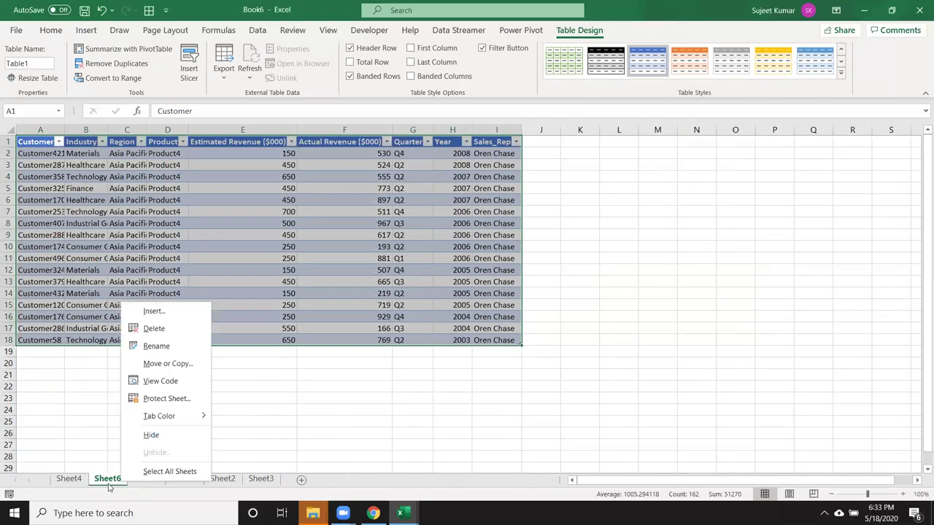
left_click(157, 330)
left_click(435, 295)
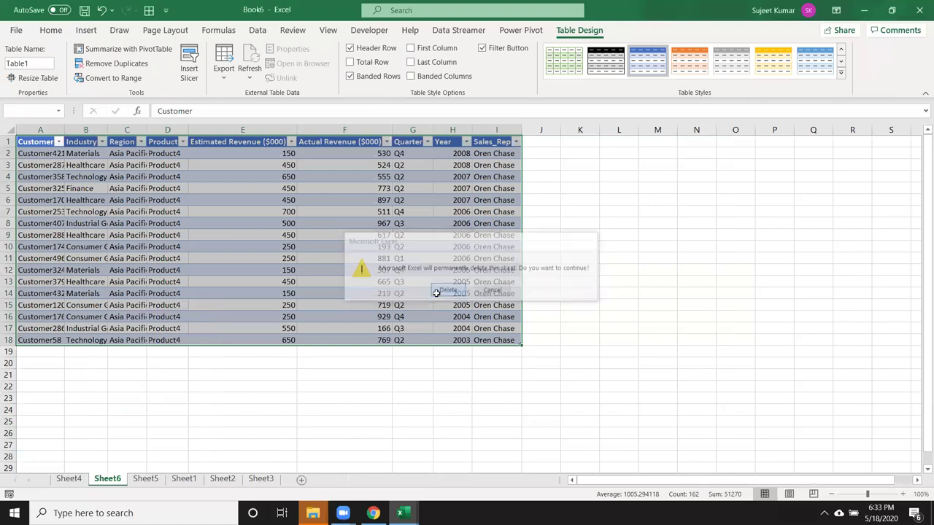
left_click(347, 224)
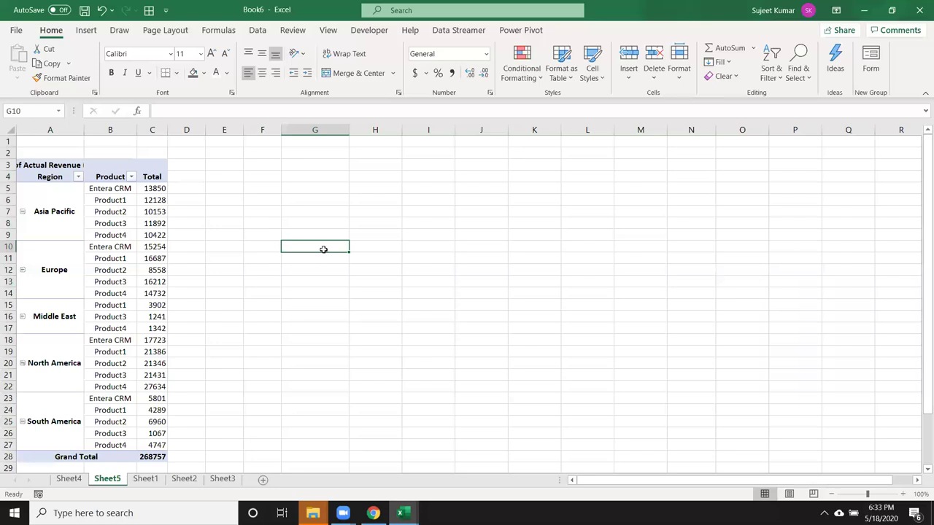
Uncheck Enable show details in the PivotTable Options Data settings.
left_click(389, 261)
left_click(449, 261)
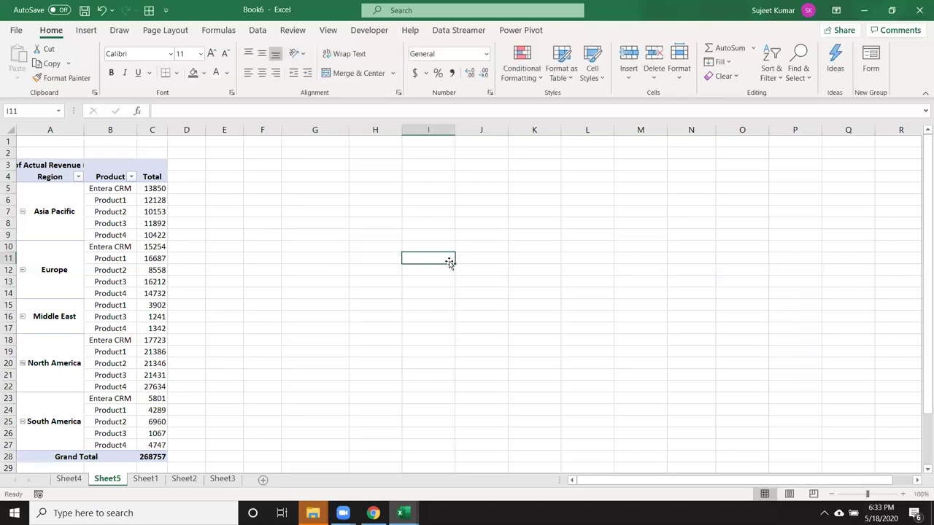
left_click(192, 278)
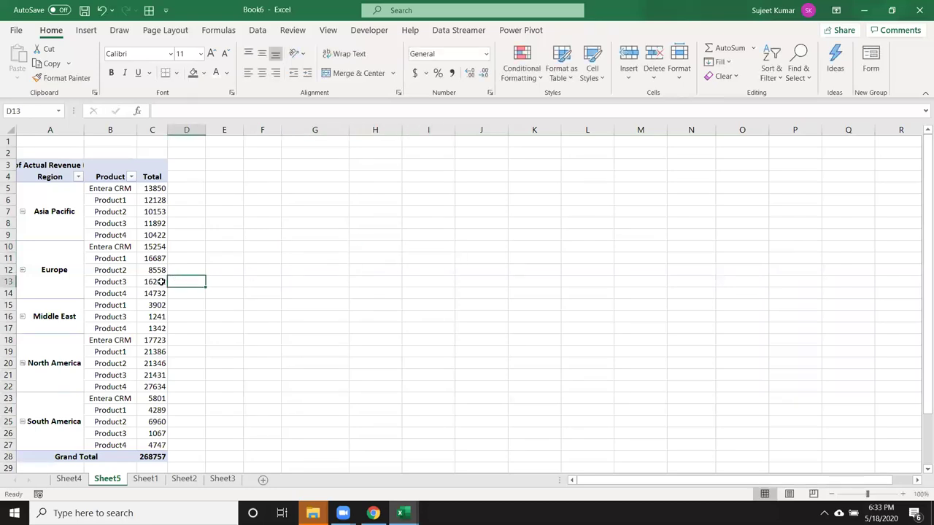
left_click(140, 272)
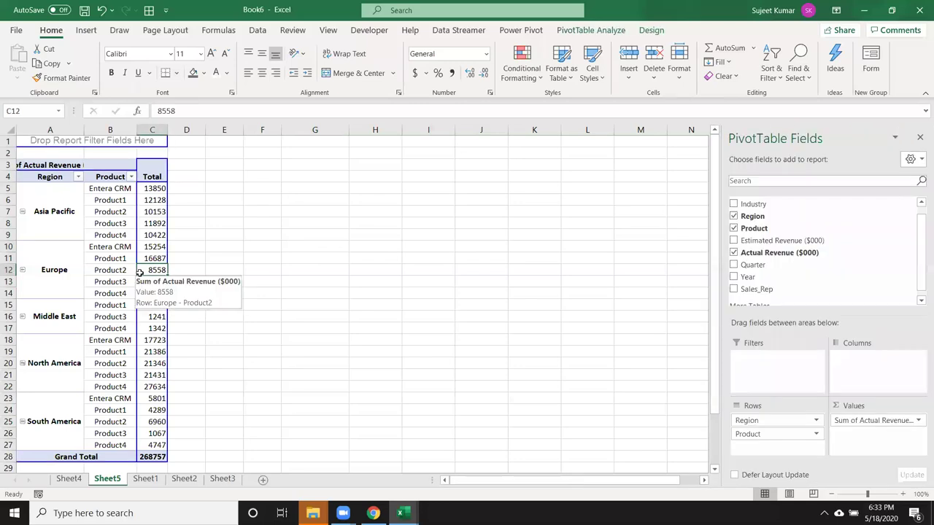
right_click(148, 316)
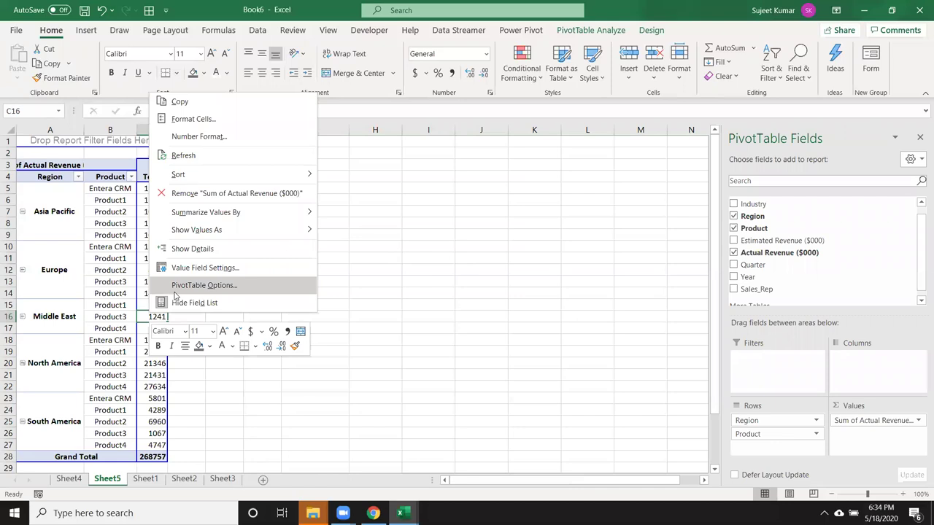
left_click(175, 292)
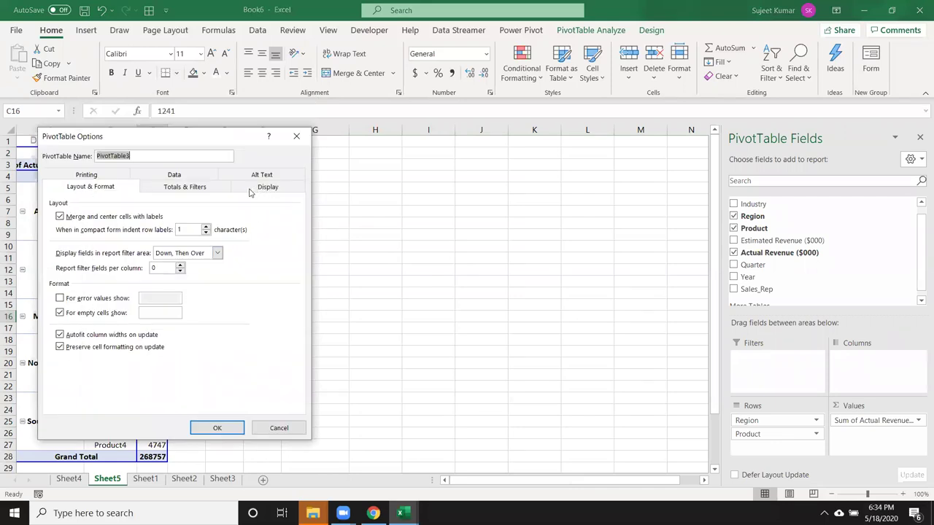
left_click(189, 176)
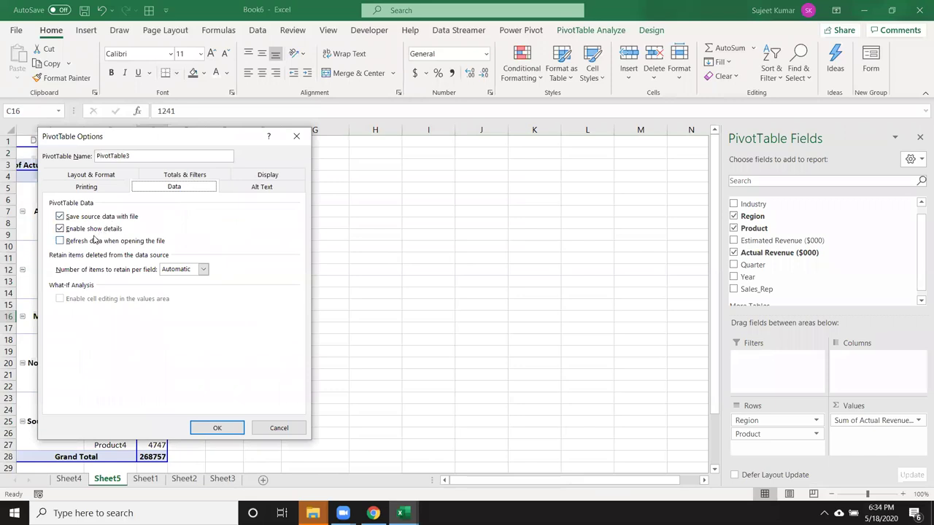
left_click(95, 229)
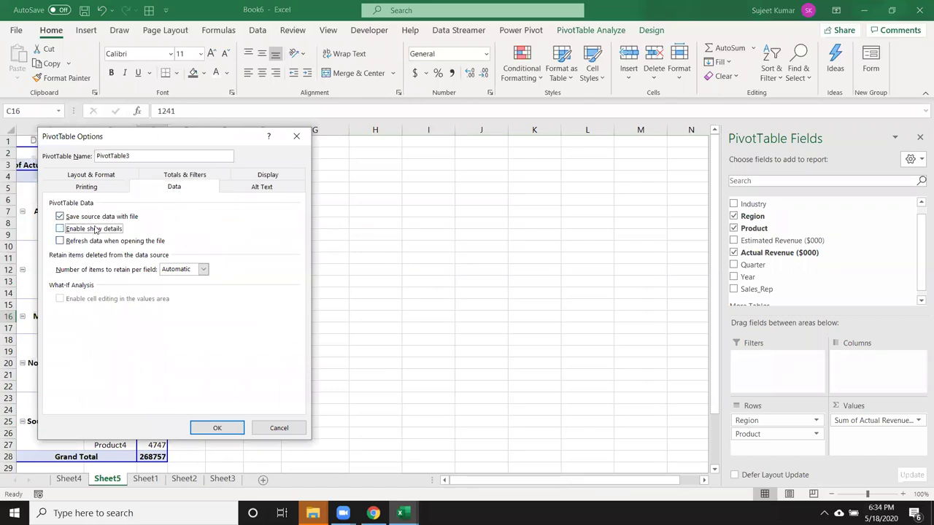
left_click_drag(165, 146, 480, 105)
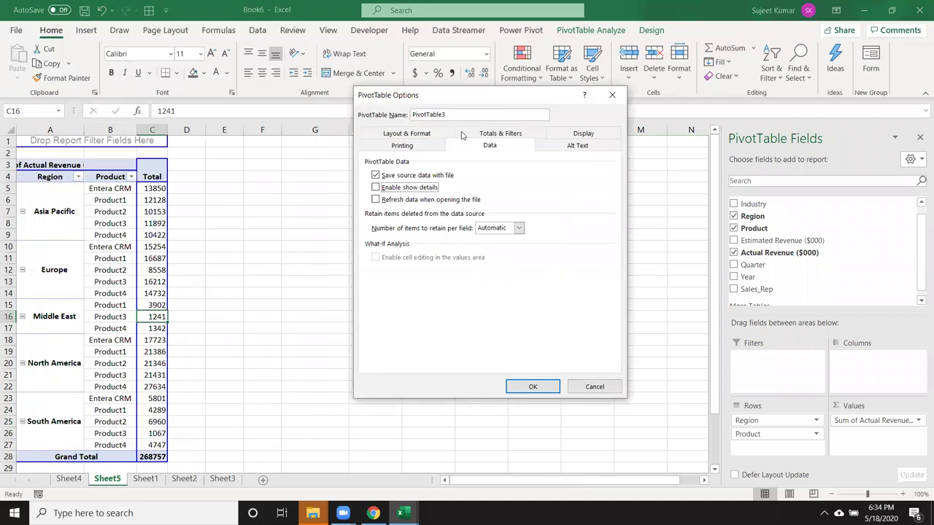
left_click(530, 387)
left_click(233, 326)
double_click(156, 259)
left_click(471, 291)
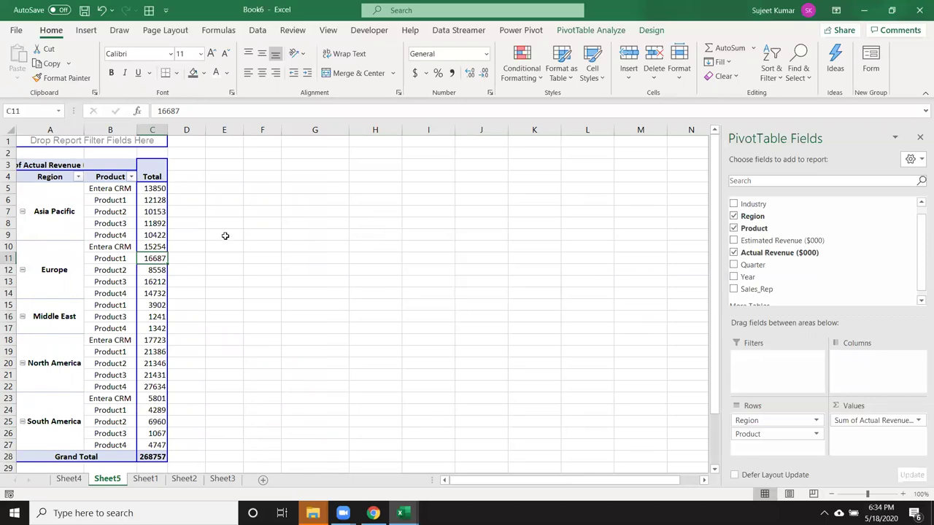
double_click(156, 223)
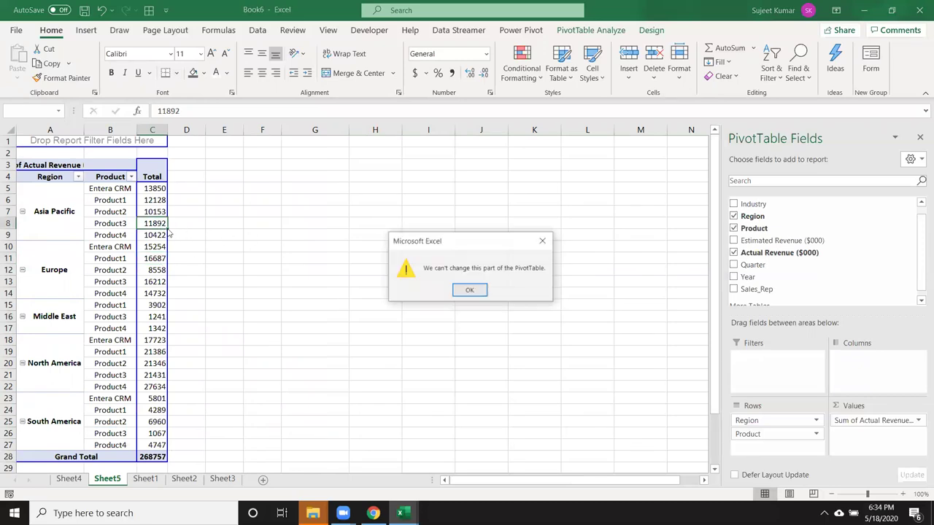
left_click(469, 291)
left_click(158, 328)
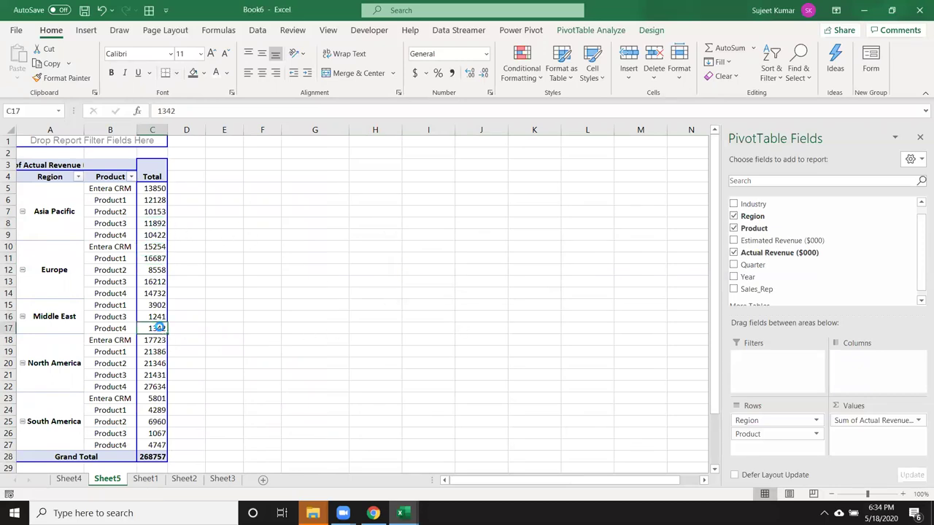
double_click(157, 328)
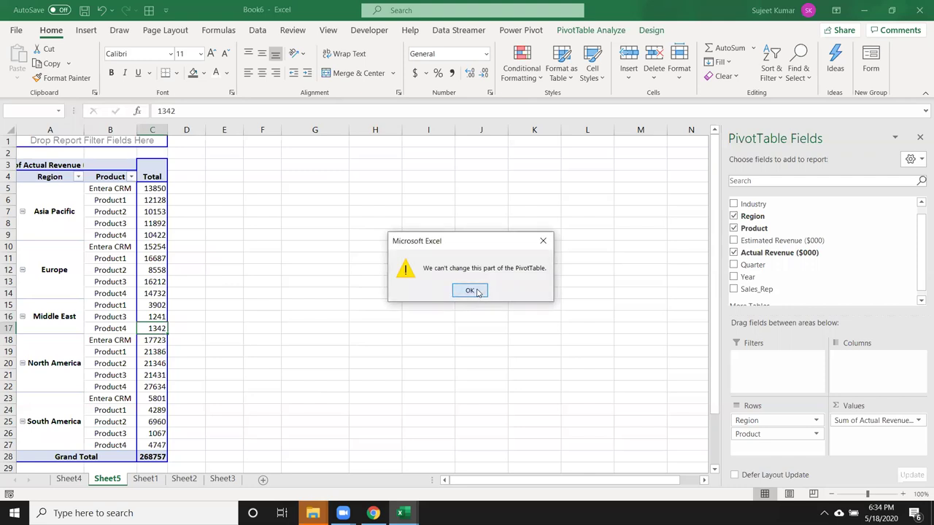
left_click(471, 291)
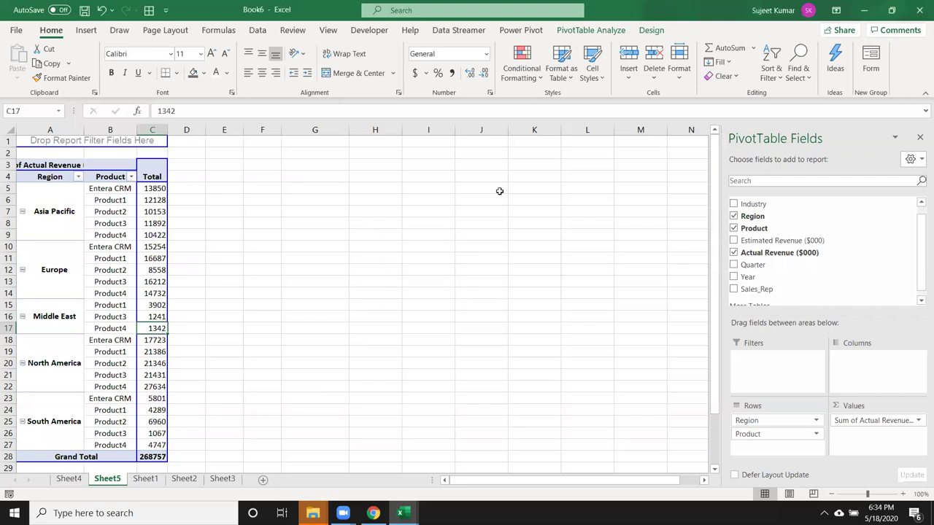
left_click(150, 211)
double_click(150, 212)
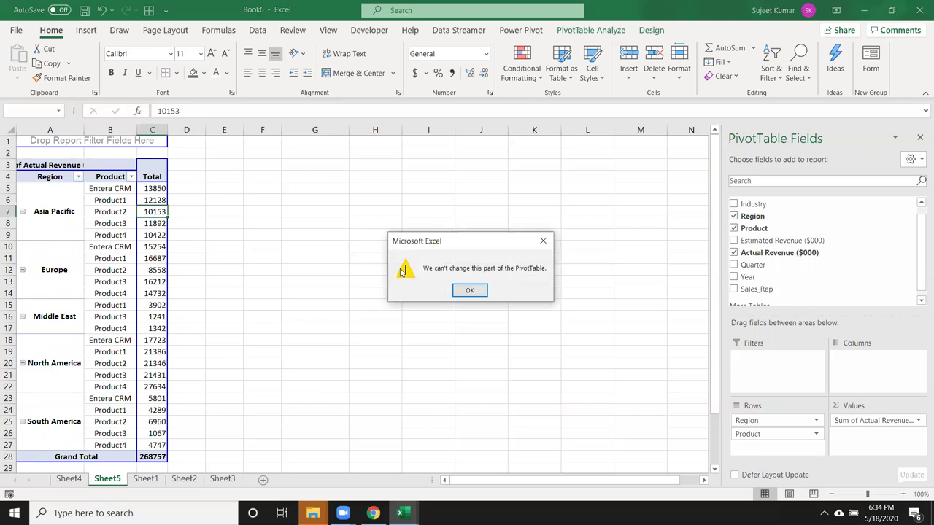
left_click(480, 294)
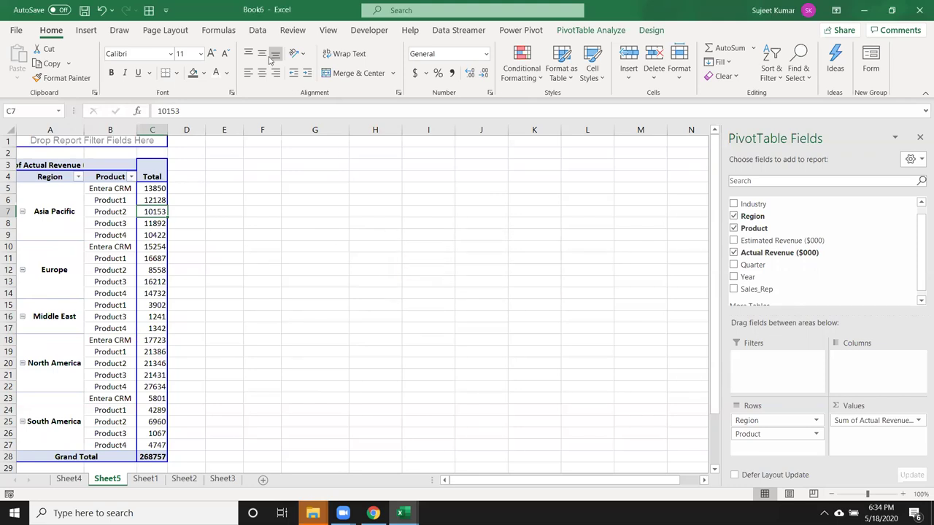
left_click(819, 305)
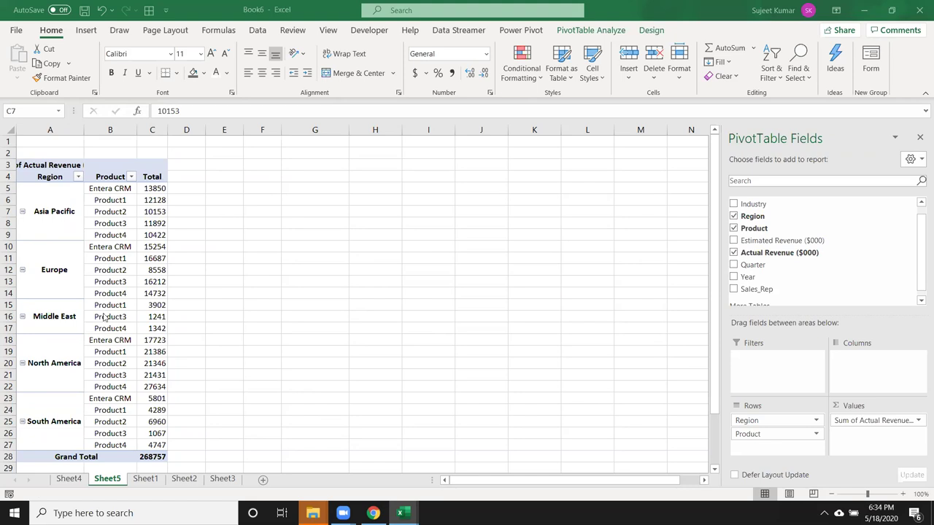
Re-enable show details in the PivotTable Options Data settings.
left_click(112, 275)
right_click(112, 275)
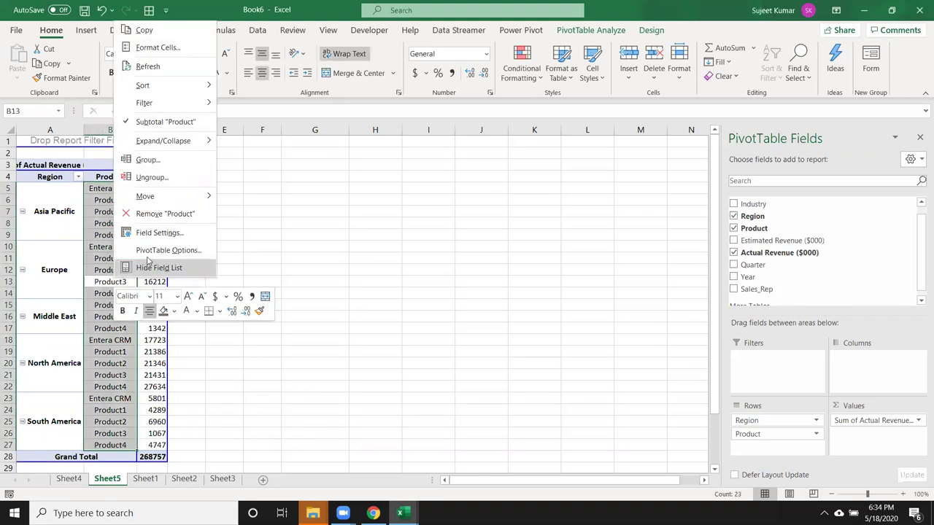
left_click(155, 251)
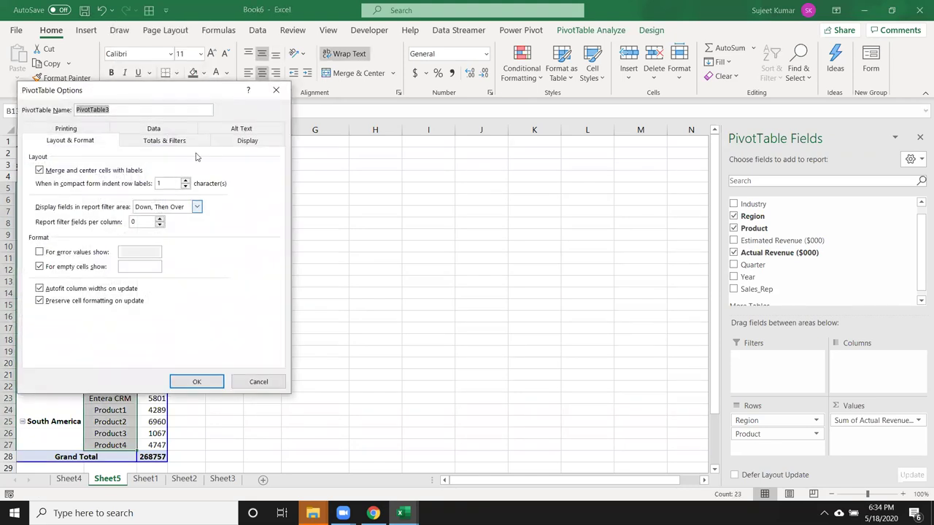
left_click(156, 131)
left_click(76, 182)
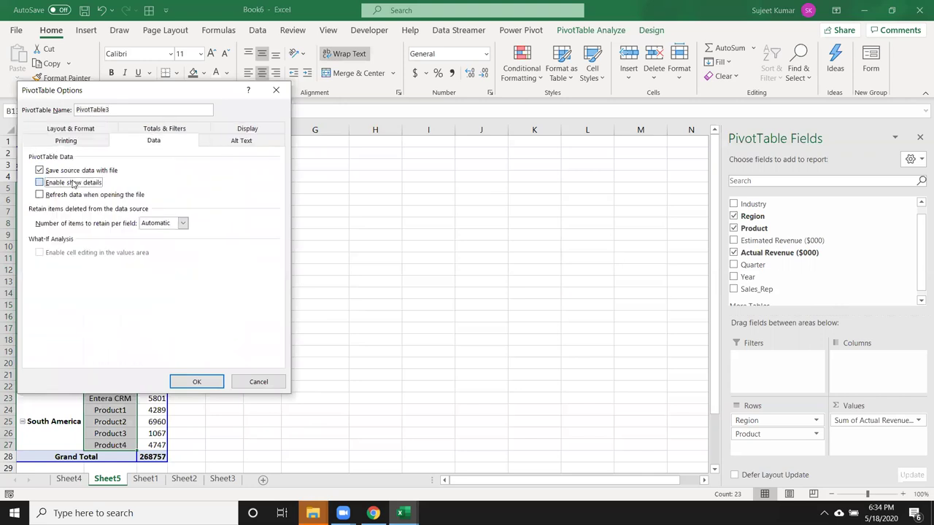
left_click(197, 382)
left_click(222, 352)
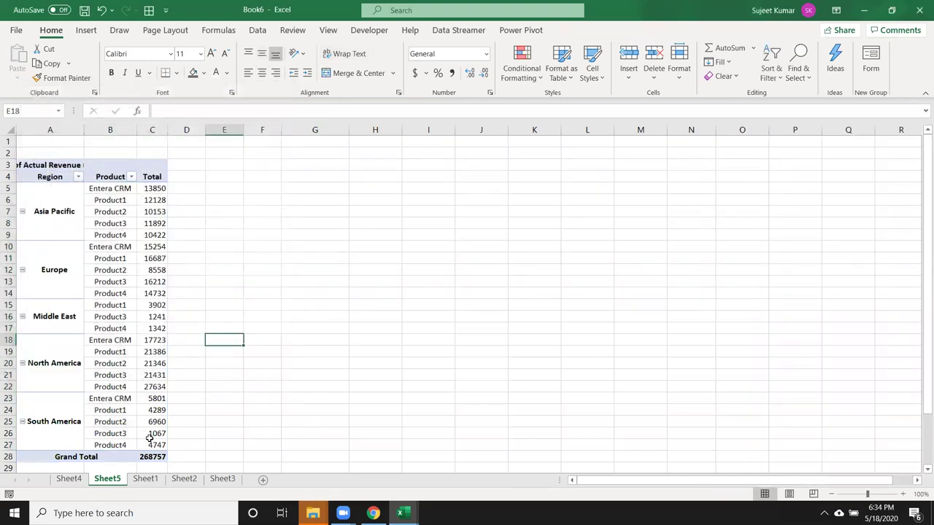
Drill into the South America 1067 value, then delete the resulting detail sheet.
left_click(149, 433)
double_click(149, 433)
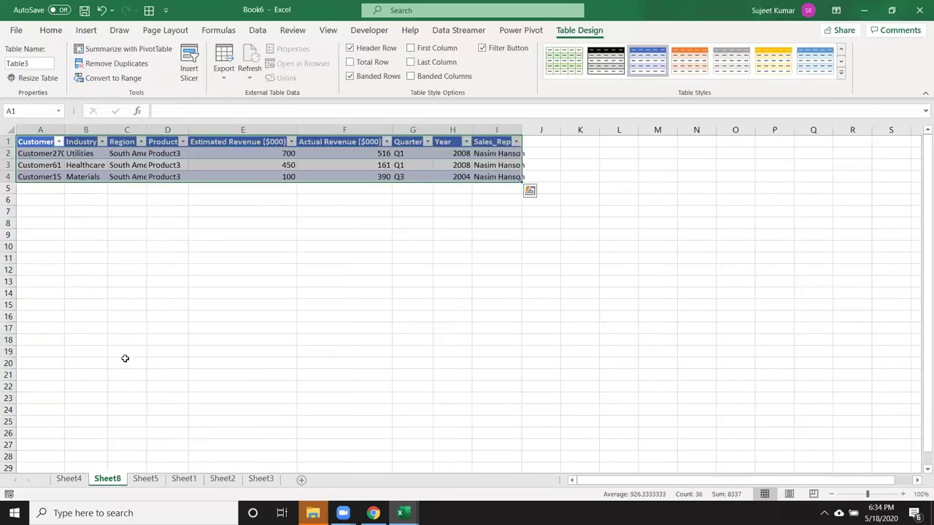
right_click(112, 481)
left_click(145, 324)
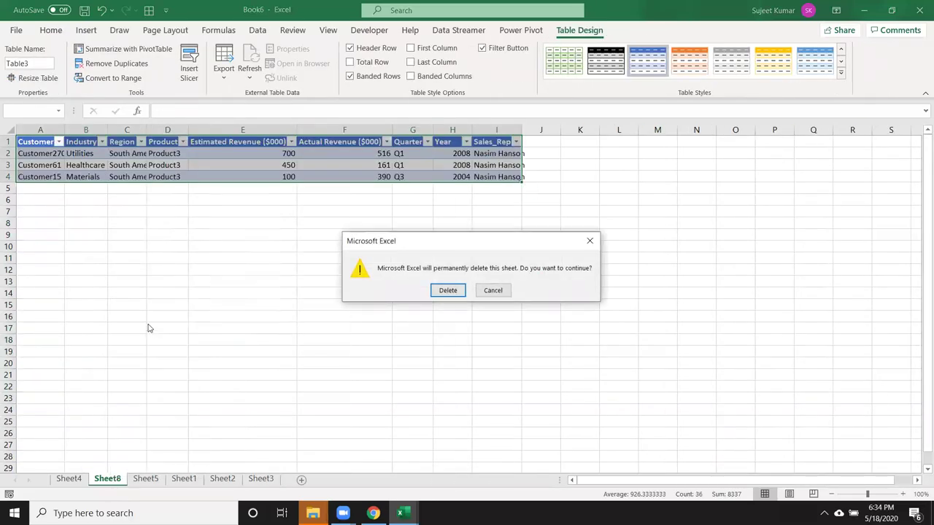
left_click(446, 290)
left_click(156, 247)
left_click(158, 294)
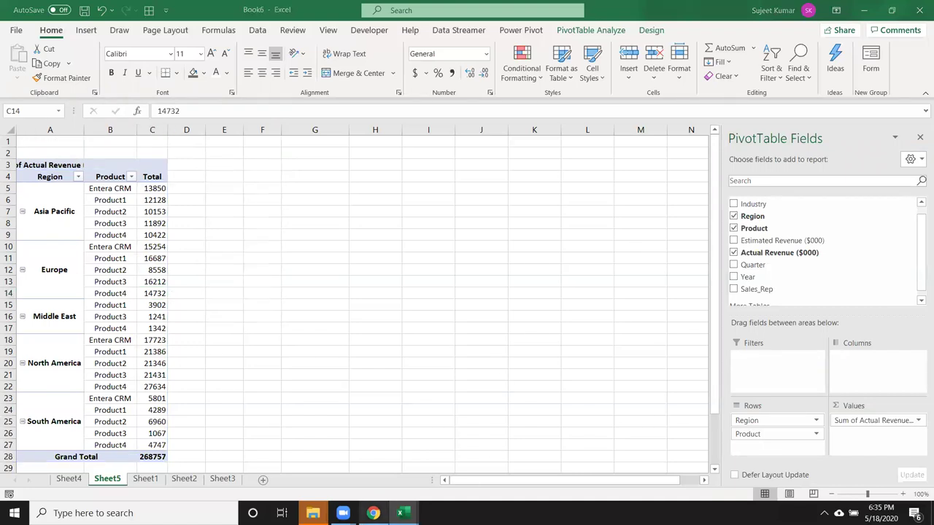
Switch to Gmail in Chrome and start a new message.
left_click(373, 513)
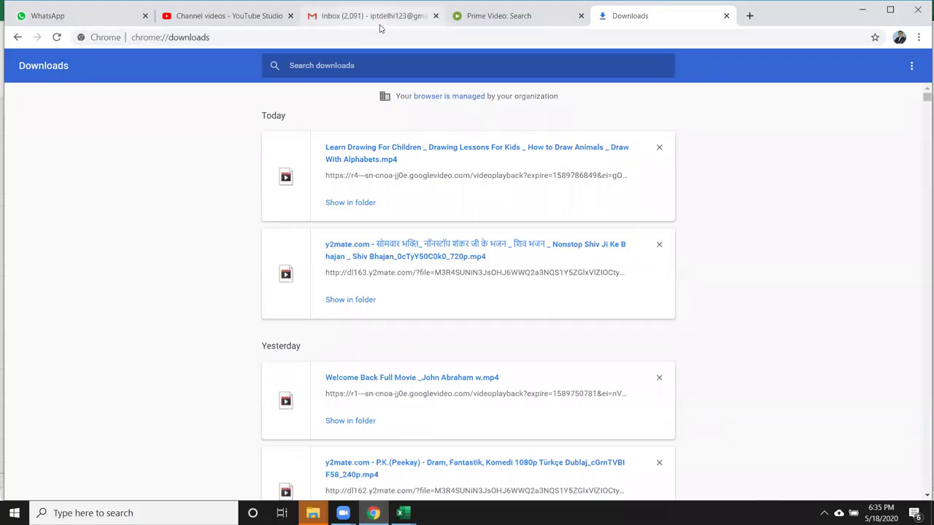
left_click(381, 26)
left_click(52, 112)
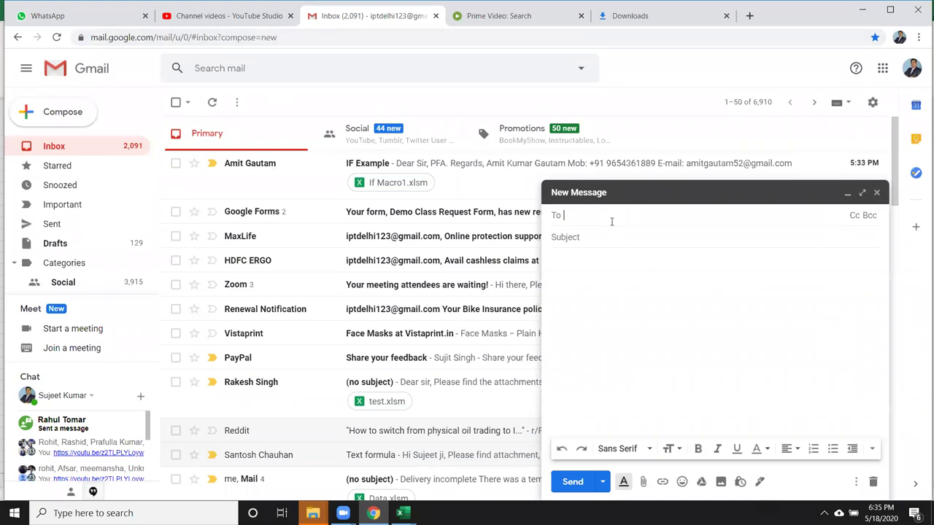
Add a saved contact as the first recipient by picking the name suggestion.
type("j")
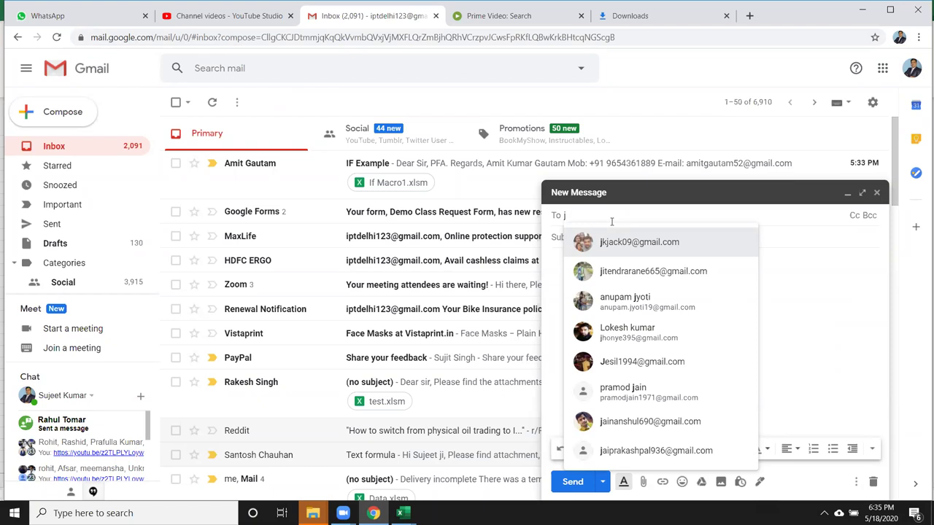
type("yo")
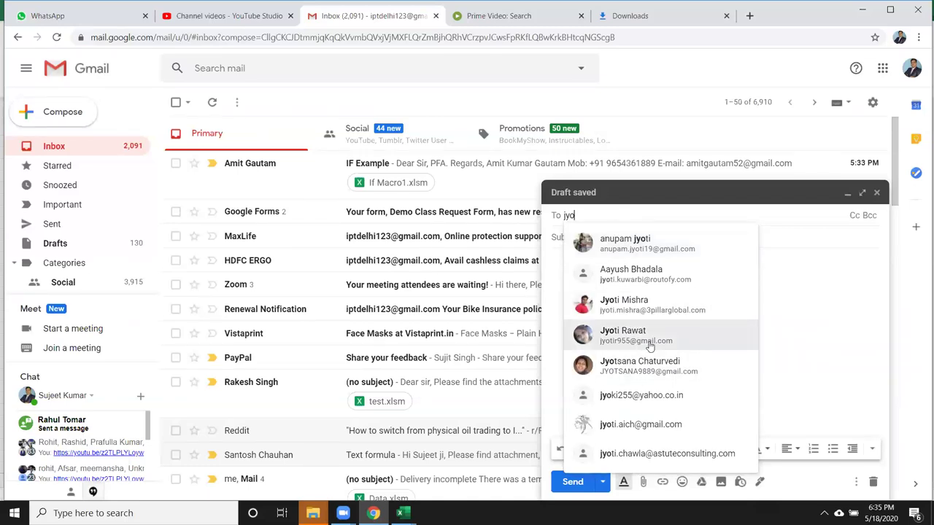
mouse_move(650, 347)
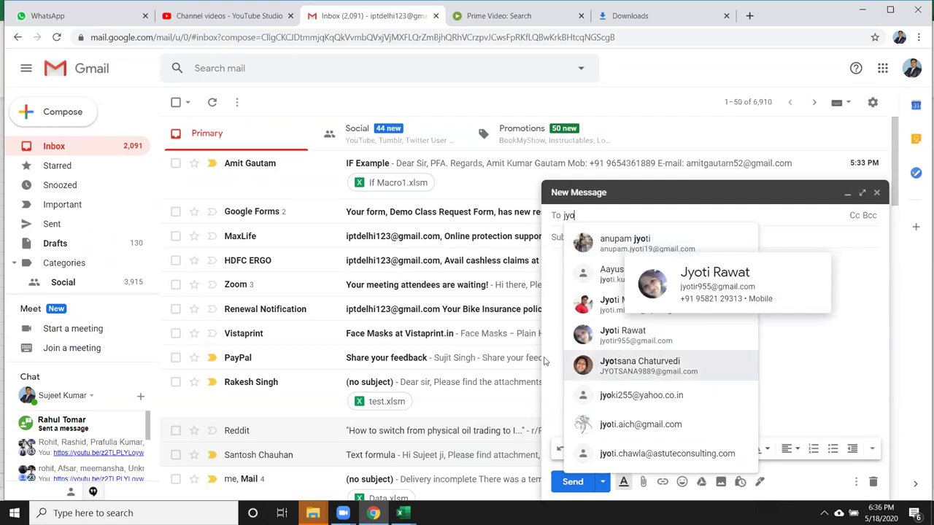
mouse_move(605, 284)
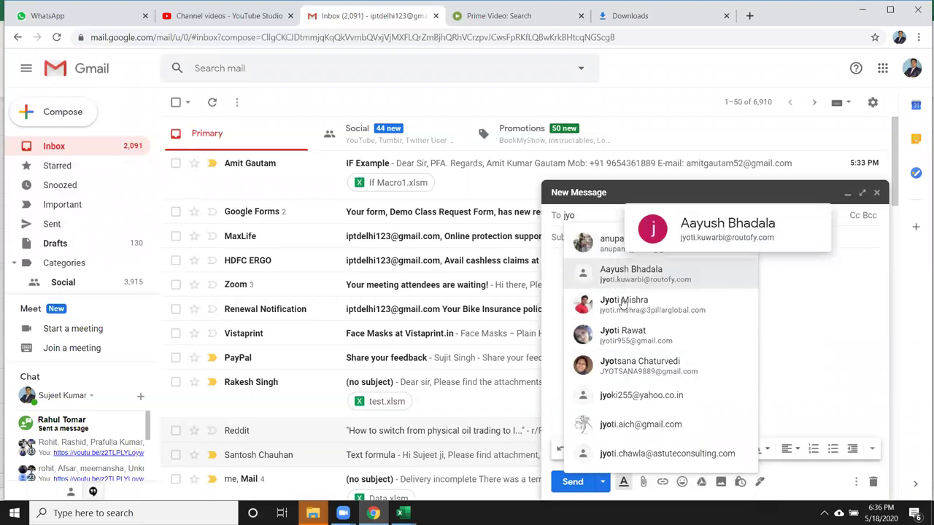
left_click(604, 248)
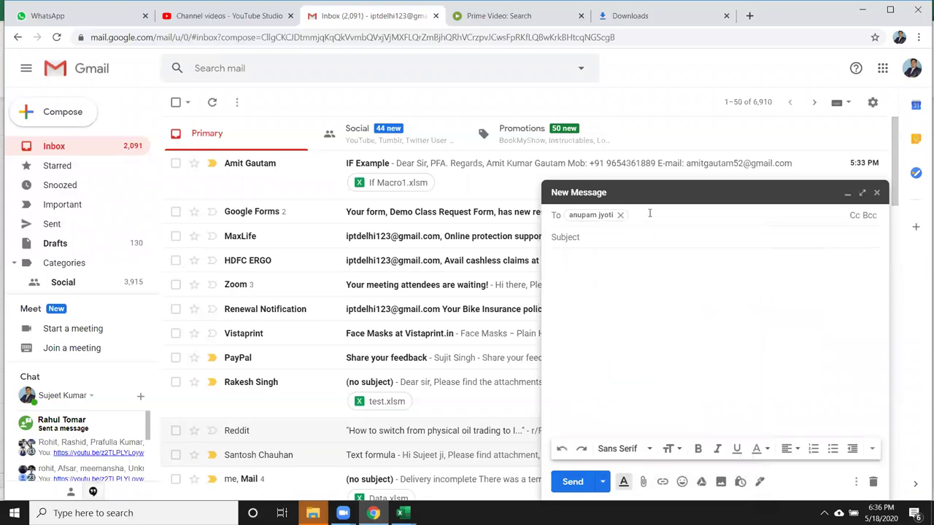
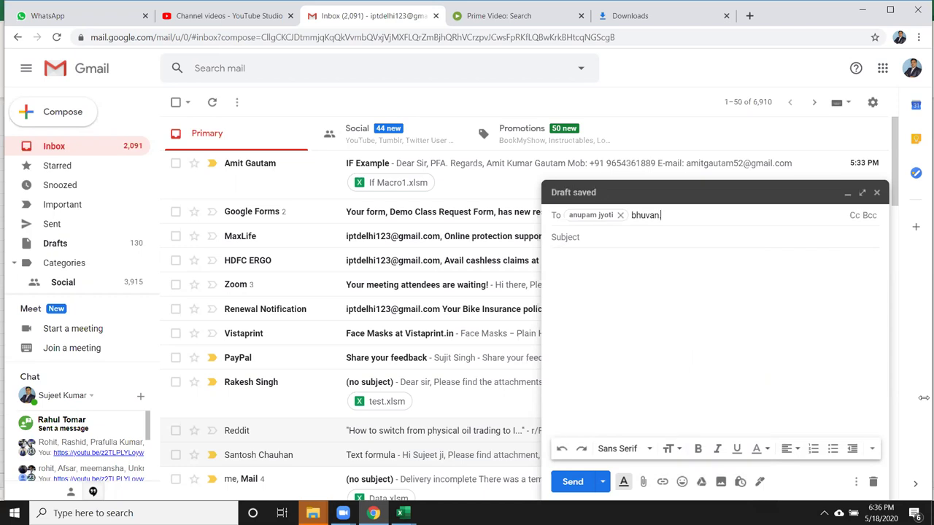
Enter the second recipient's e-mail address in the To field.
key("Return")
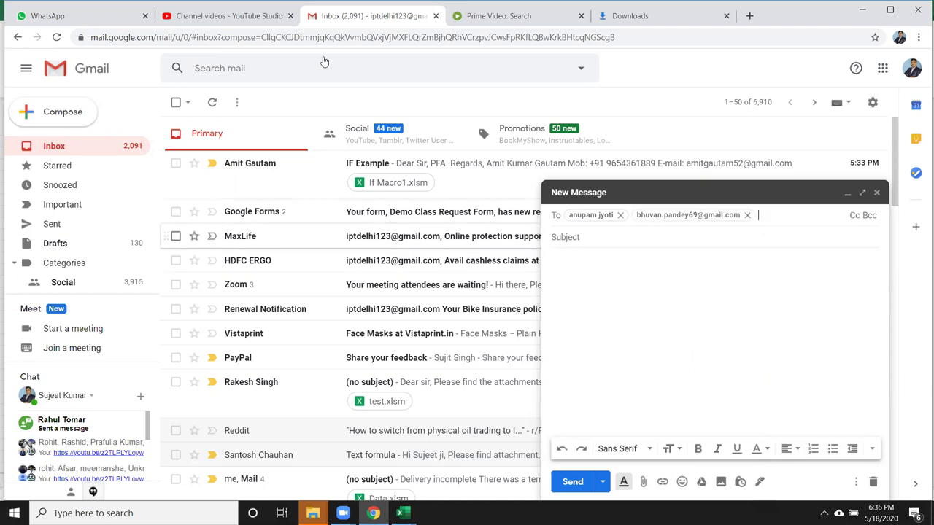
Open the Demo_Rq spreadsheet in a new tab and scroll to the latest responses.
left_click(750, 16)
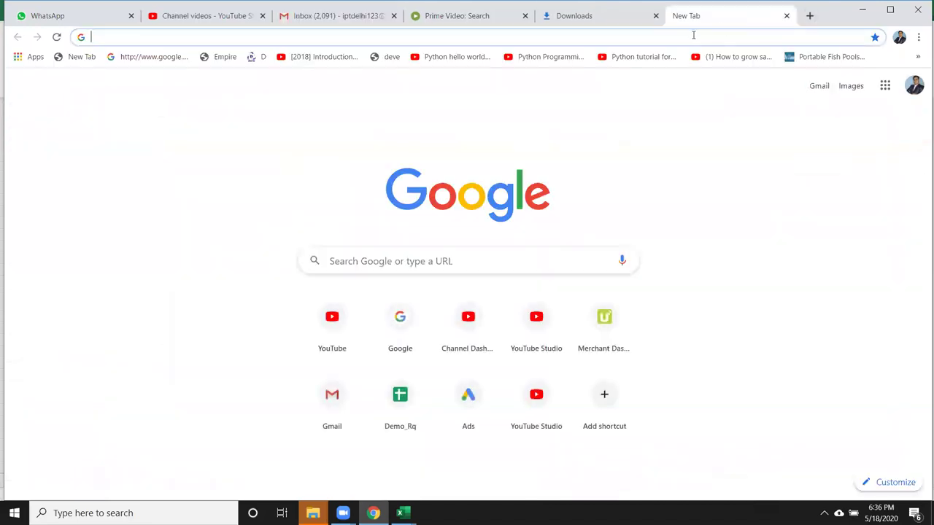
type("d")
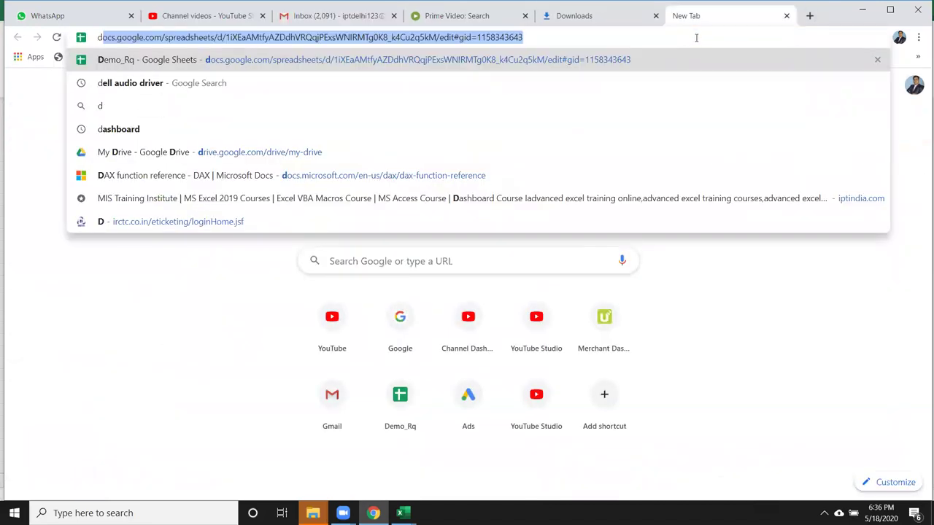
key("Return")
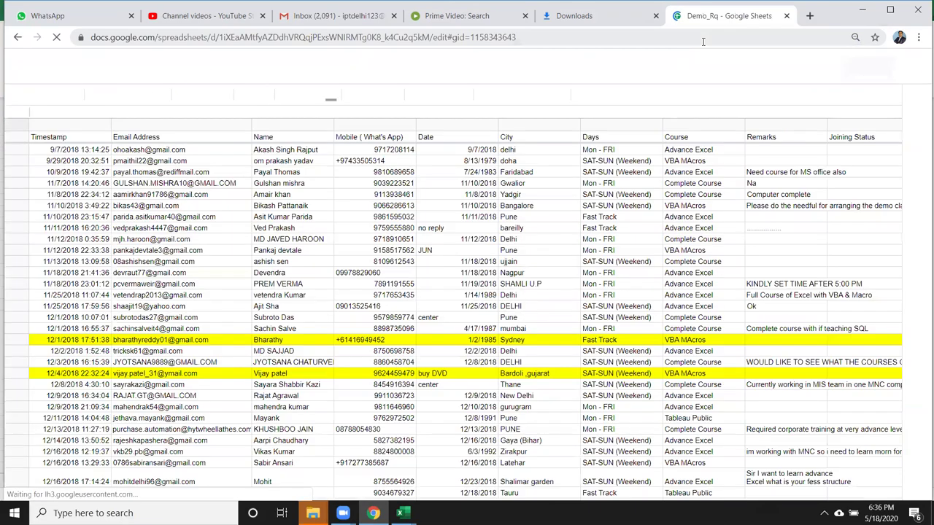
scroll(887, 167, "down", 5)
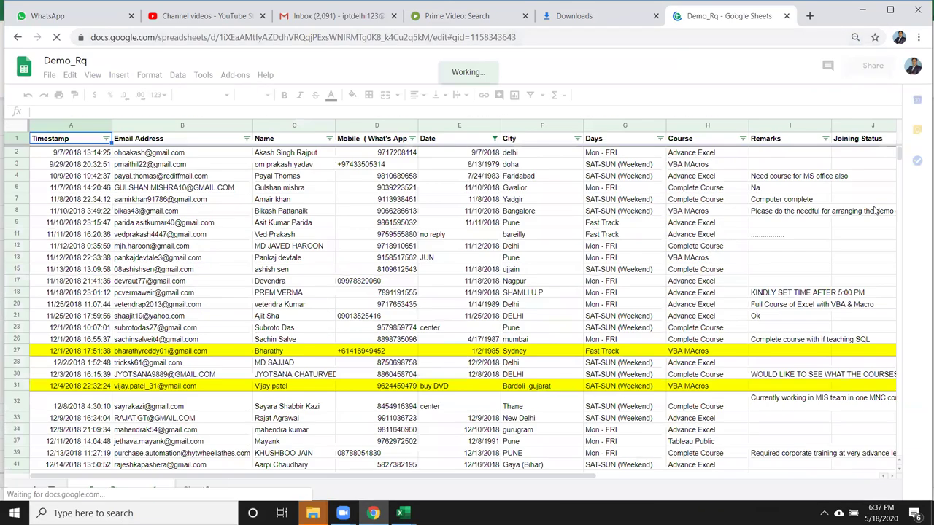
scroll(897, 171, "down", 1)
scroll(898, 171, "down", 5)
scroll(898, 179, "down", 5)
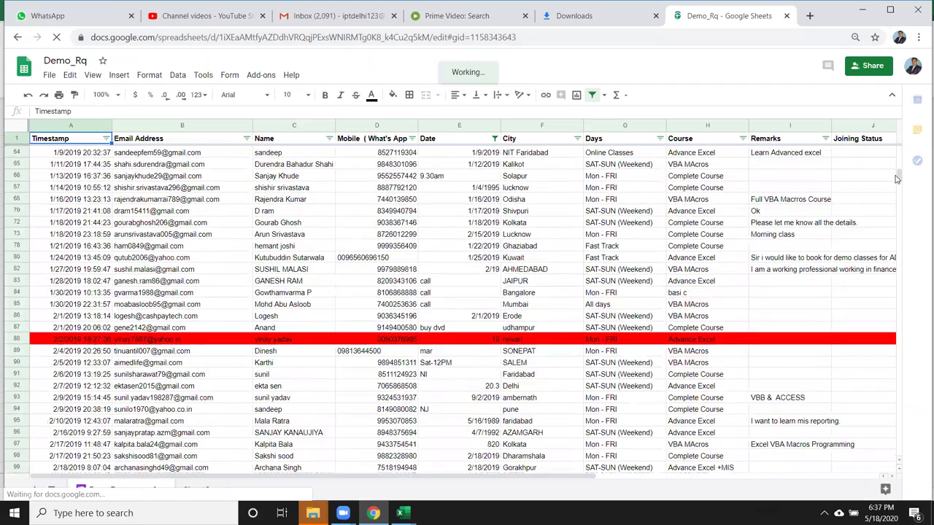
mouse_move(897, 179)
left_mouse_down()
mouse_move(908, 343)
mouse_move(900, 414)
mouse_move(900, 403)
left_mouse_up()
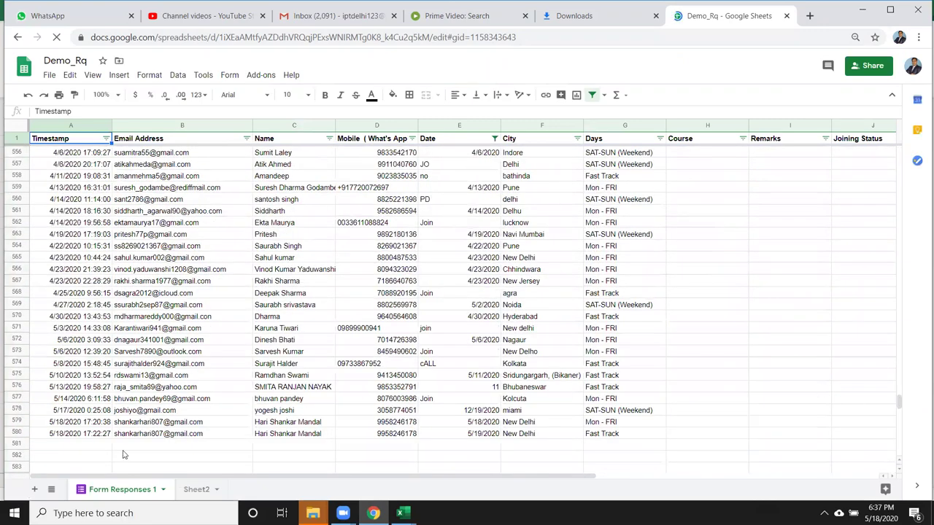
Copy the respondent's e-mail address in cell B580 and return to the Gmail draft.
left_click(193, 433)
key("ctrl+c")
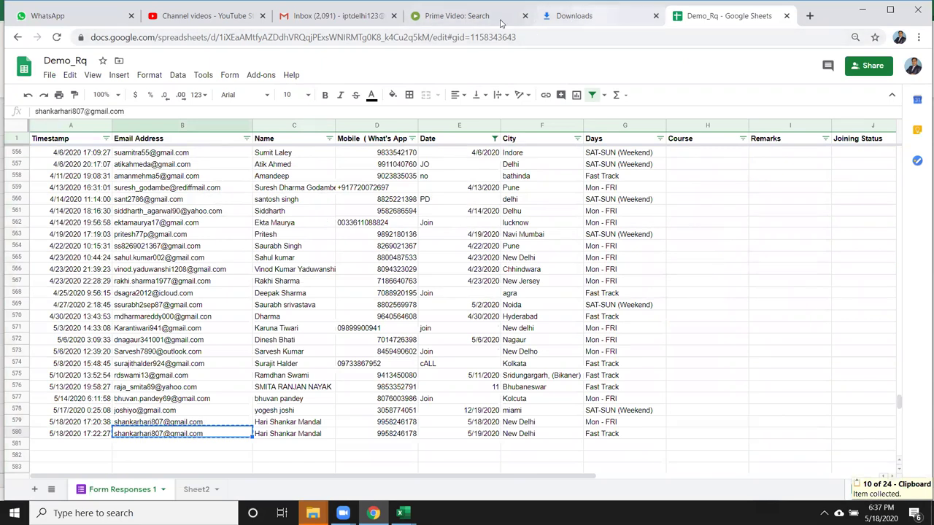
left_click(377, 26)
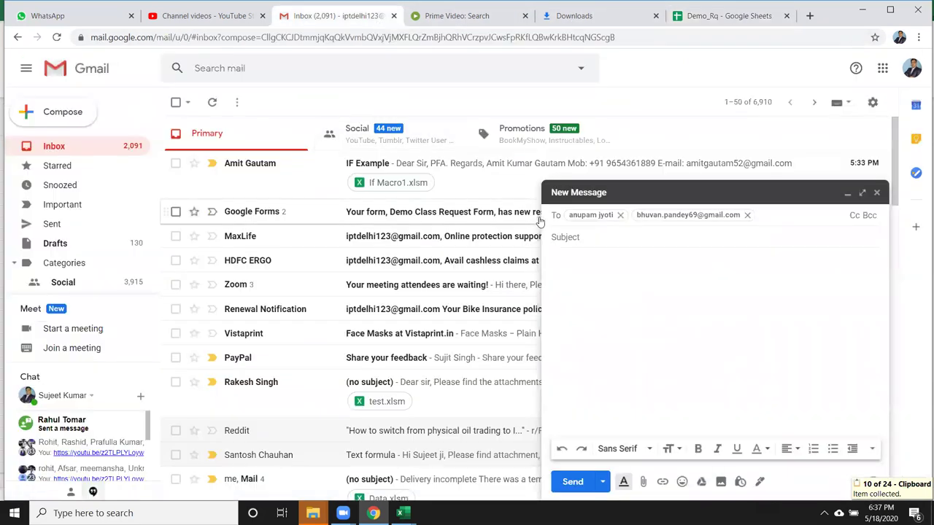
Paste the copied address as a third recipient and set the subject to 'File'.
left_click(582, 247)
left_click(762, 214)
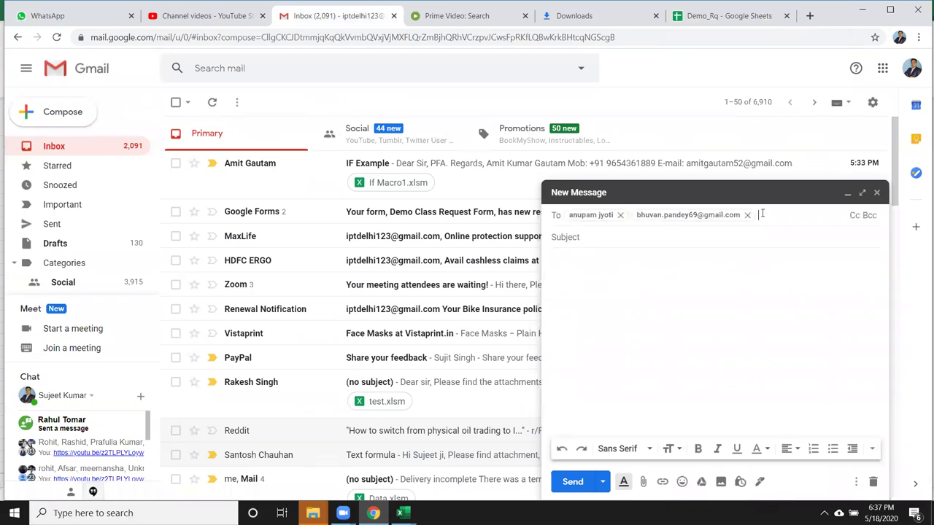
key("ctrl+v")
left_click(701, 254)
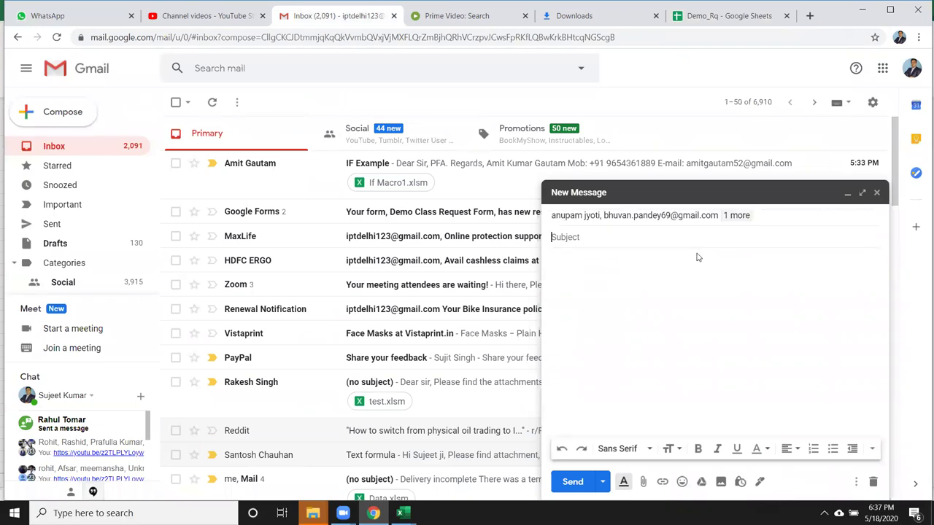
type("File")
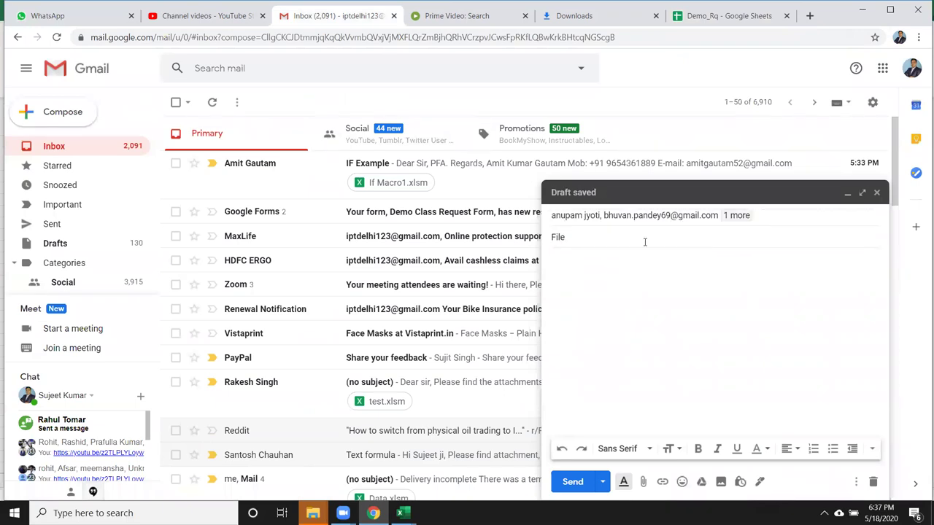
Try attaching a file from Documents, then close the file picker without choosing anything.
left_click(643, 283)
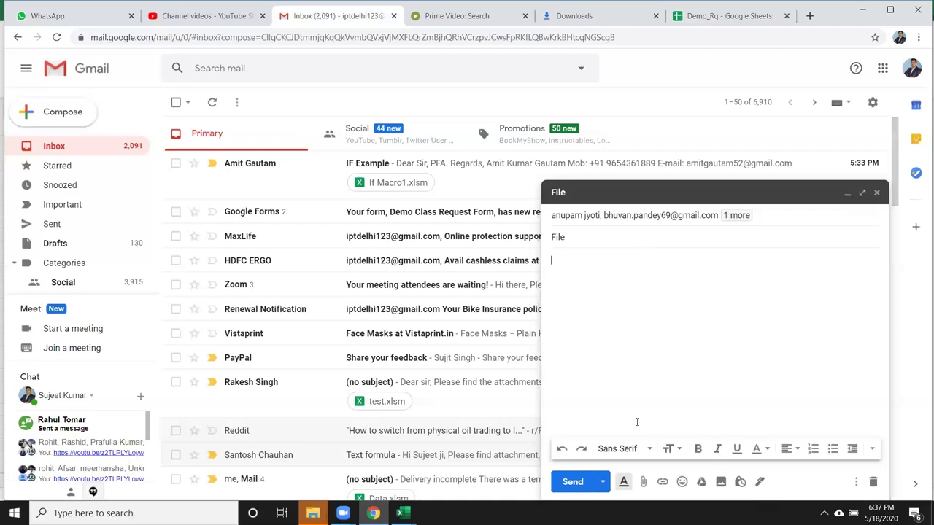
left_click(642, 482)
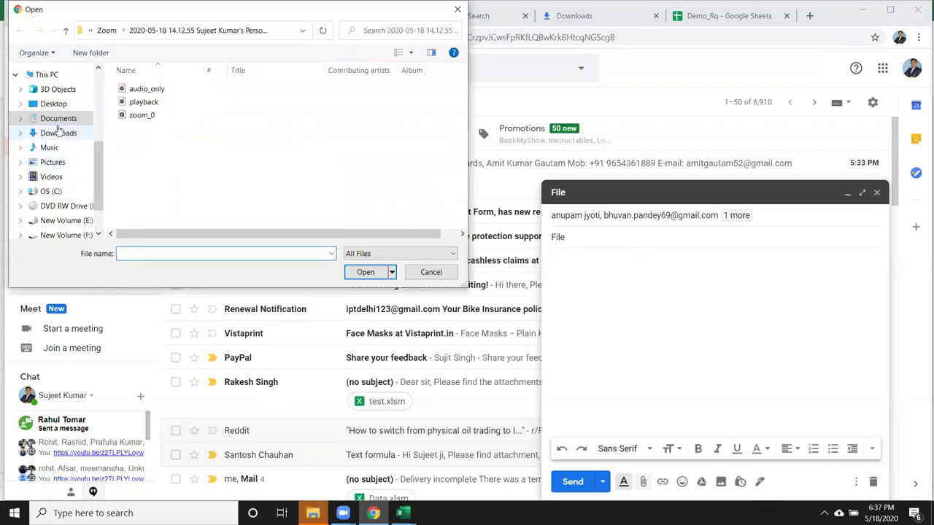
left_click(58, 119)
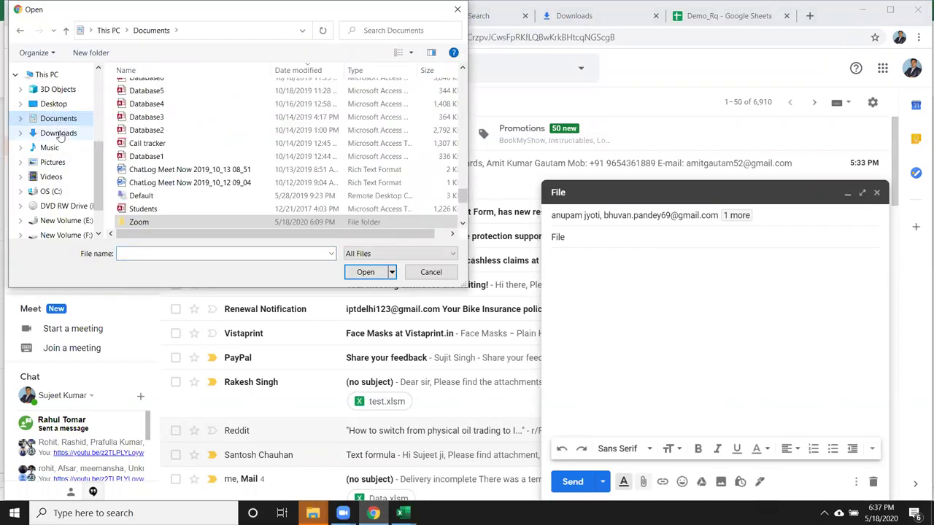
scroll(168, 146, "up", 5)
scroll(168, 146, "up", 3)
scroll(168, 146, "up", 3)
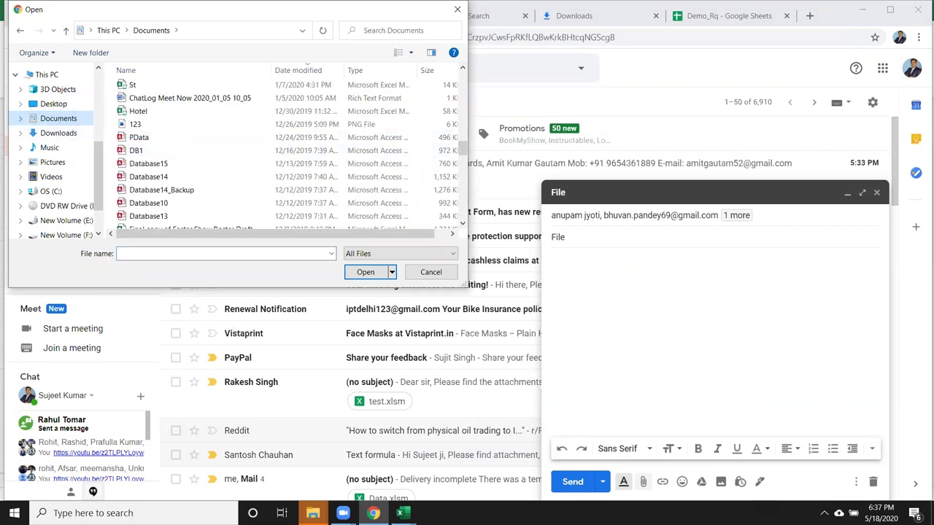
left_click(457, 9)
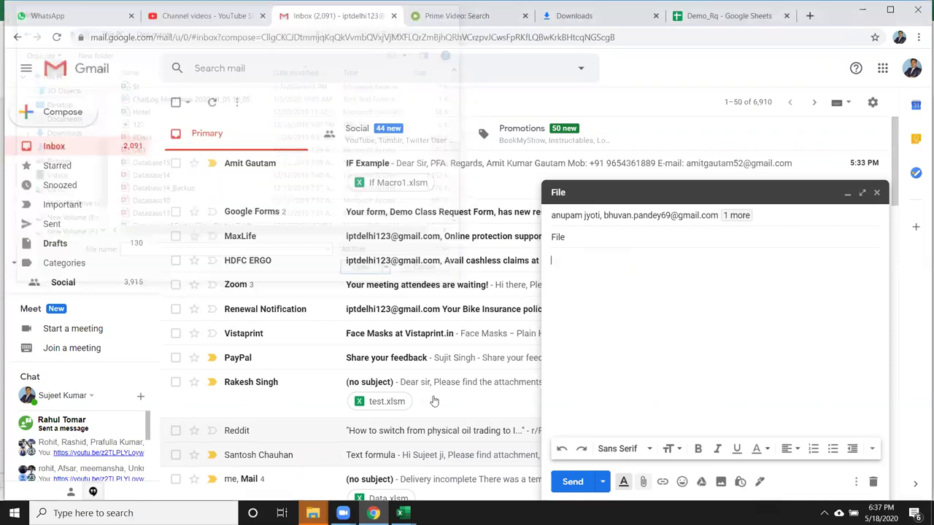
Save the Book6 pivot workbook to Documents as DataP.xlsm, then close Excel.
mouse_move(400, 510)
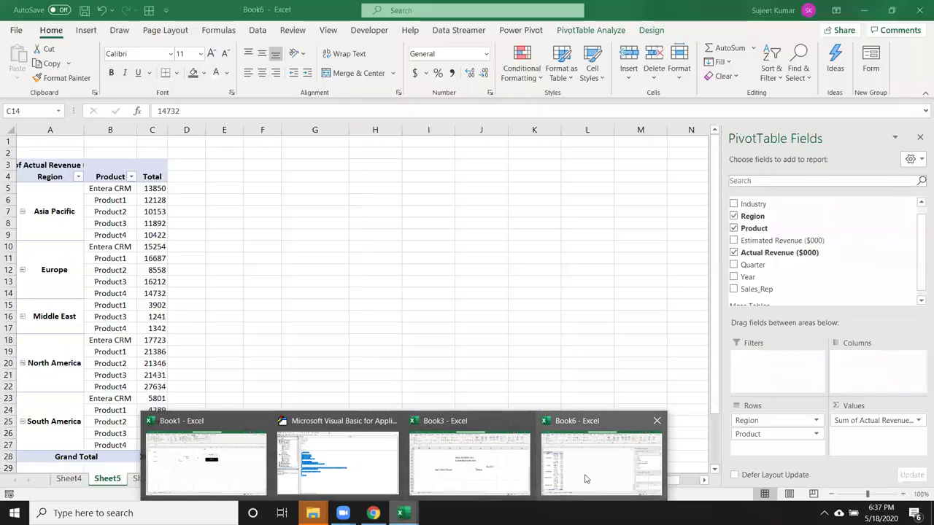
left_click(586, 479)
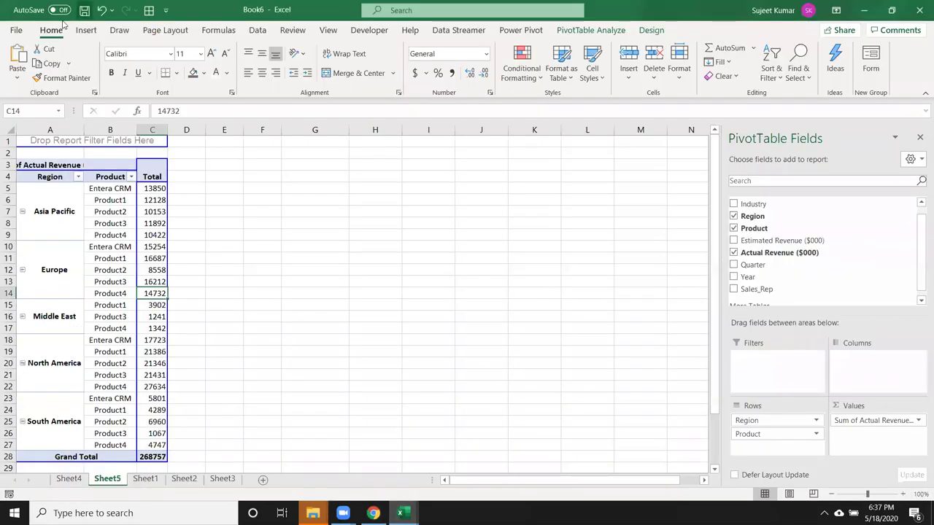
left_click(84, 10)
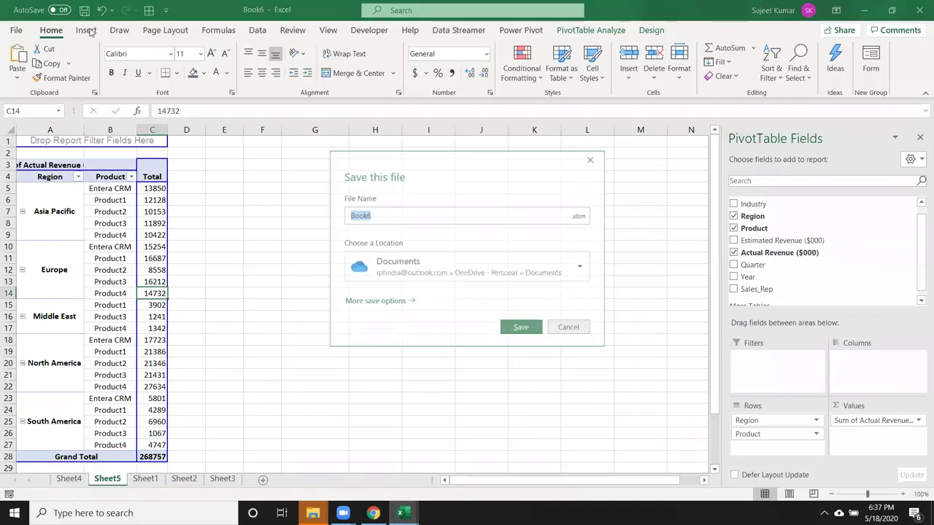
left_click(462, 271)
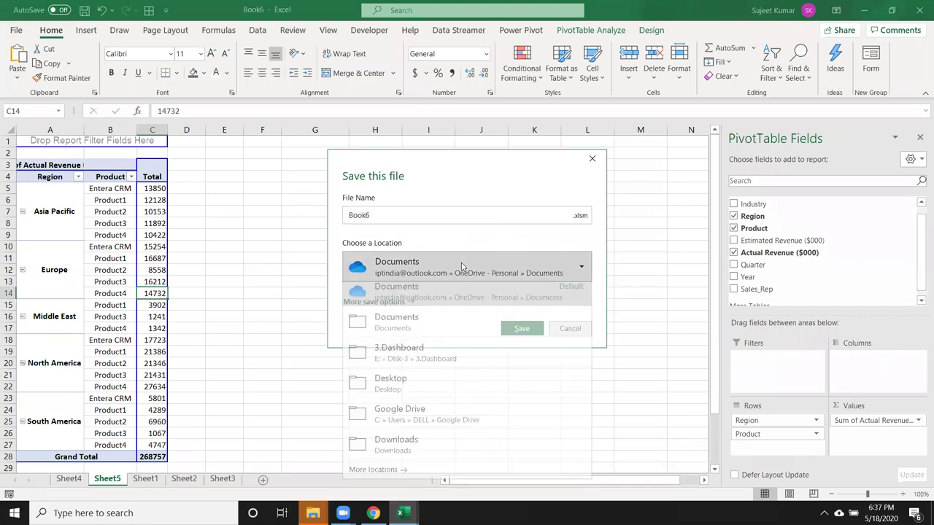
left_click(420, 330)
left_click(377, 215)
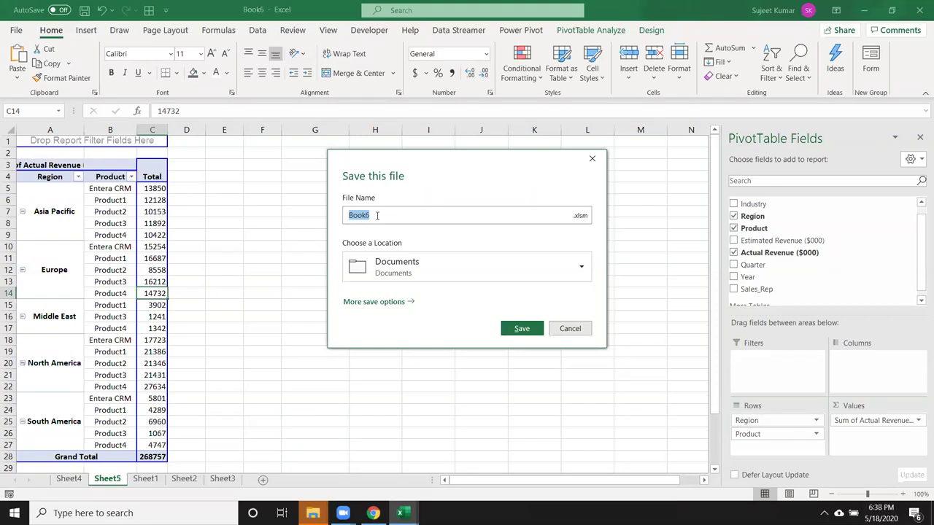
type("Data")
type("P")
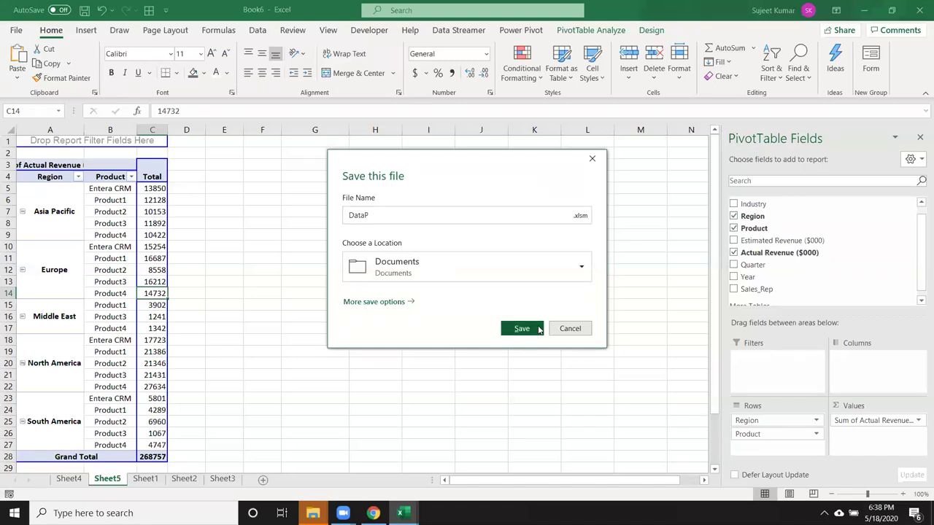
left_click(539, 329)
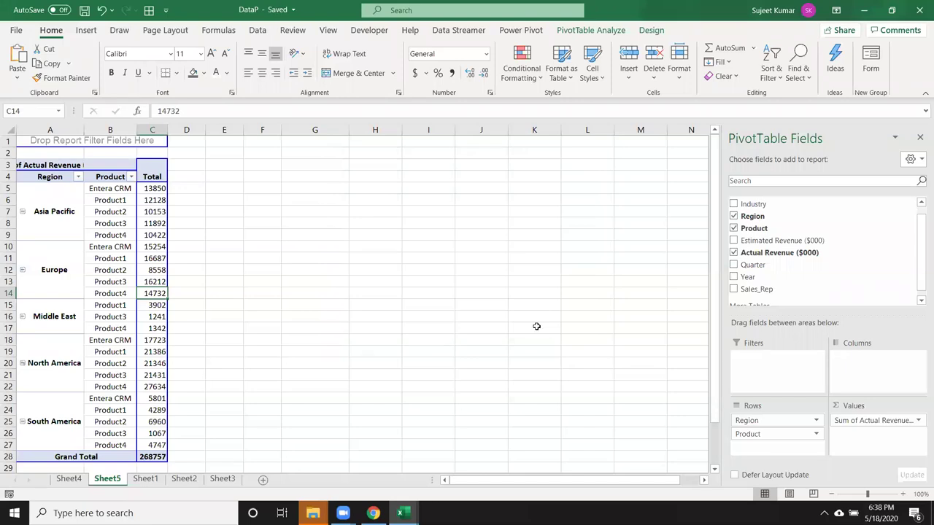
left_click(919, 10)
Attach DataP.xlsm from Documents, send the 'File' message, and minimise the browser.
left_click(641, 481)
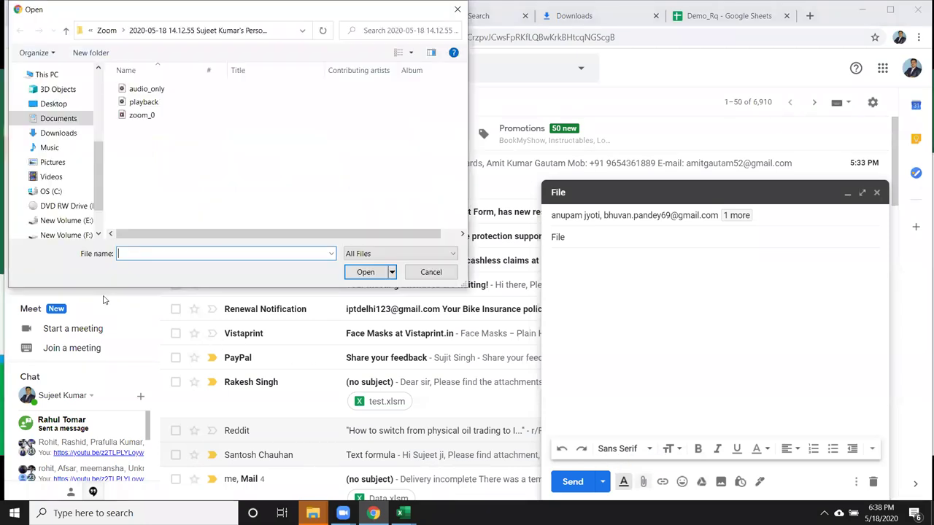
left_click(51, 177)
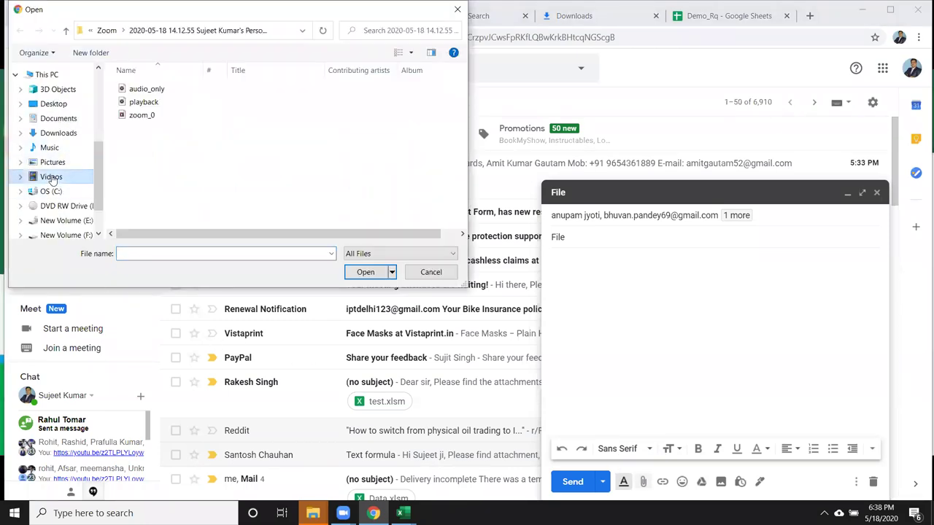
left_click(66, 121)
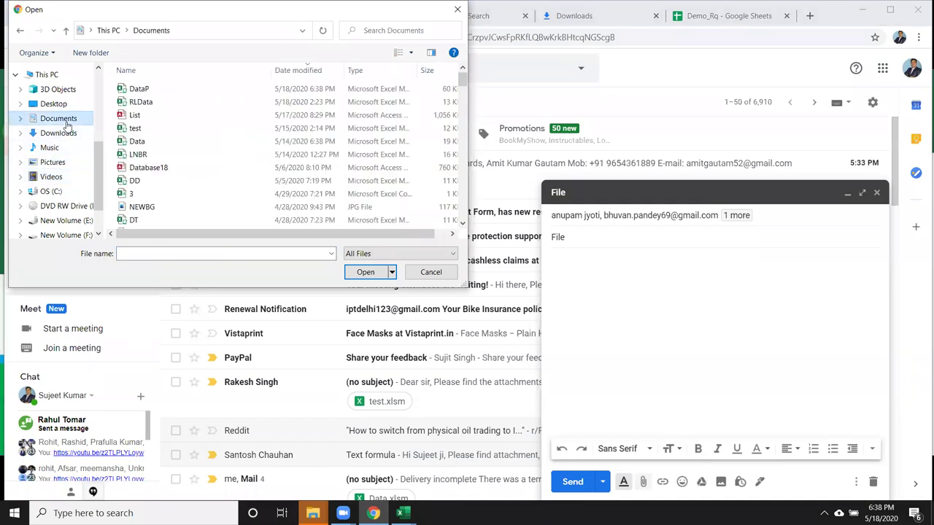
left_click(135, 89)
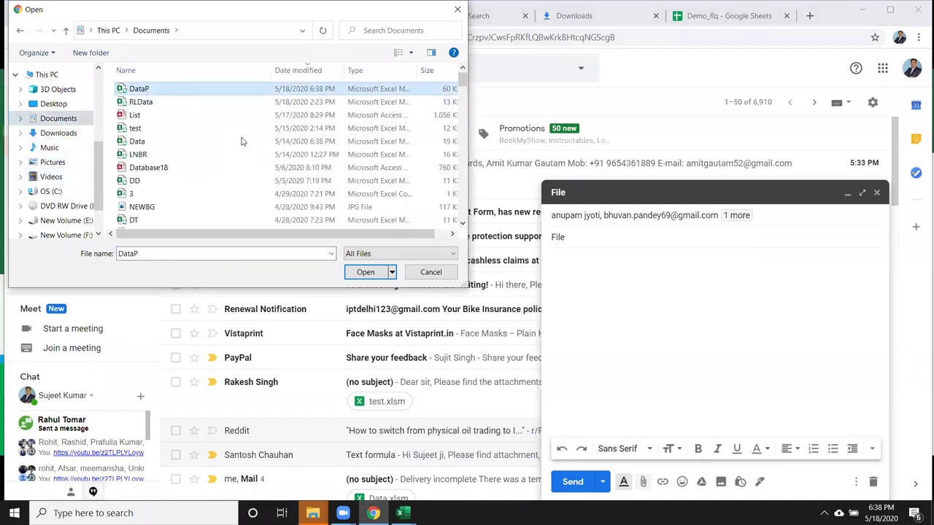
left_click(368, 273)
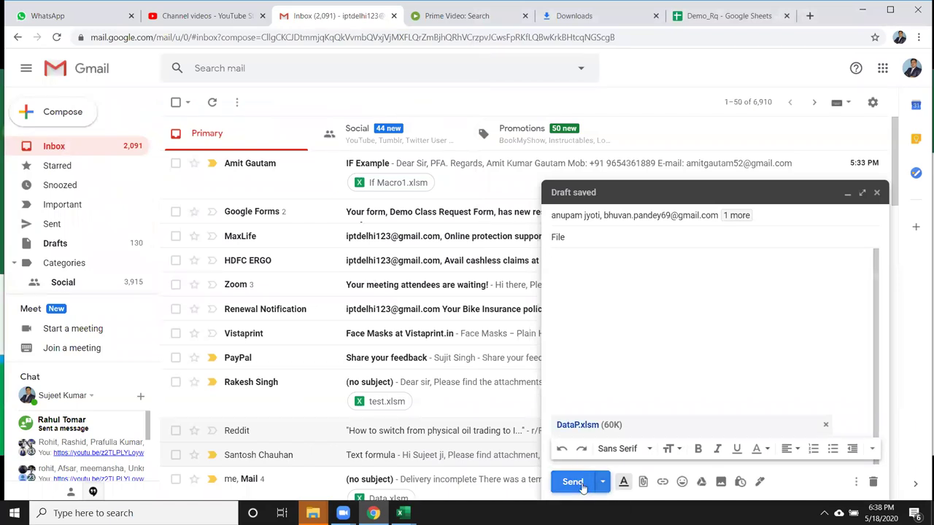
left_click(573, 482)
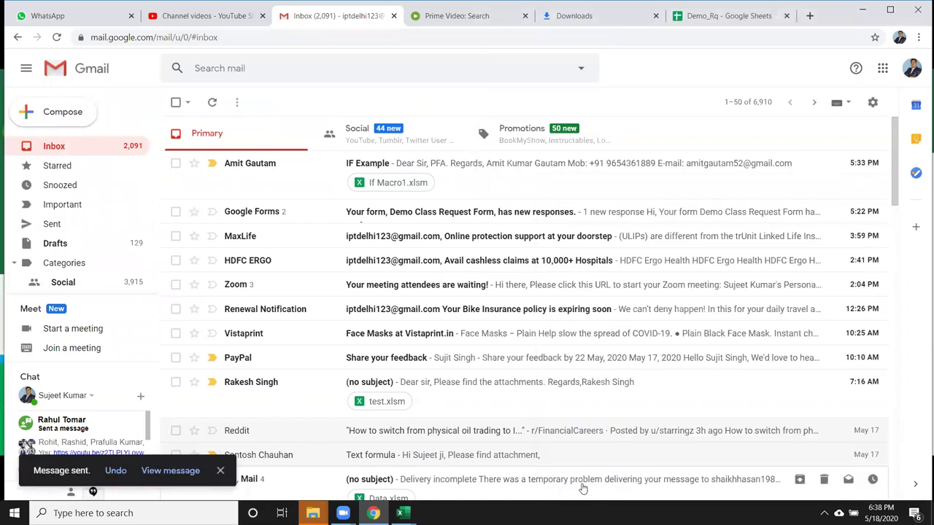
key("super+d")
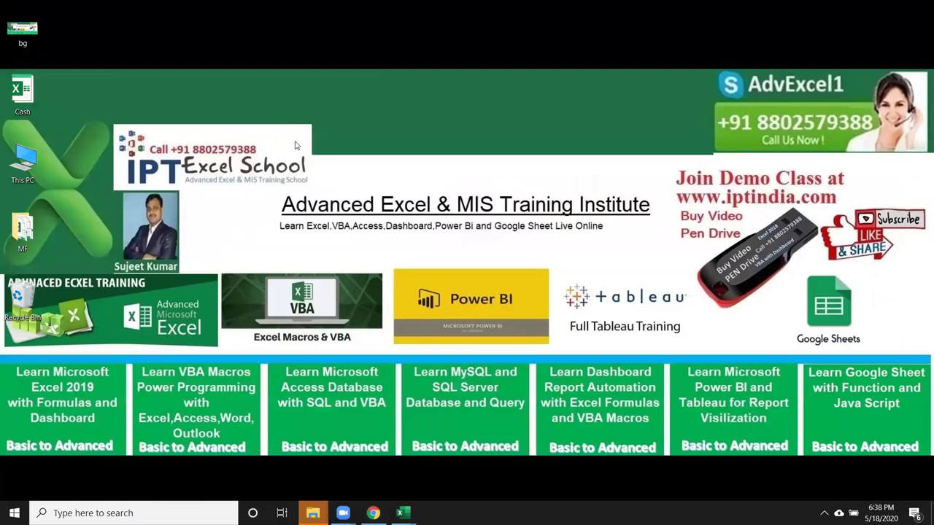